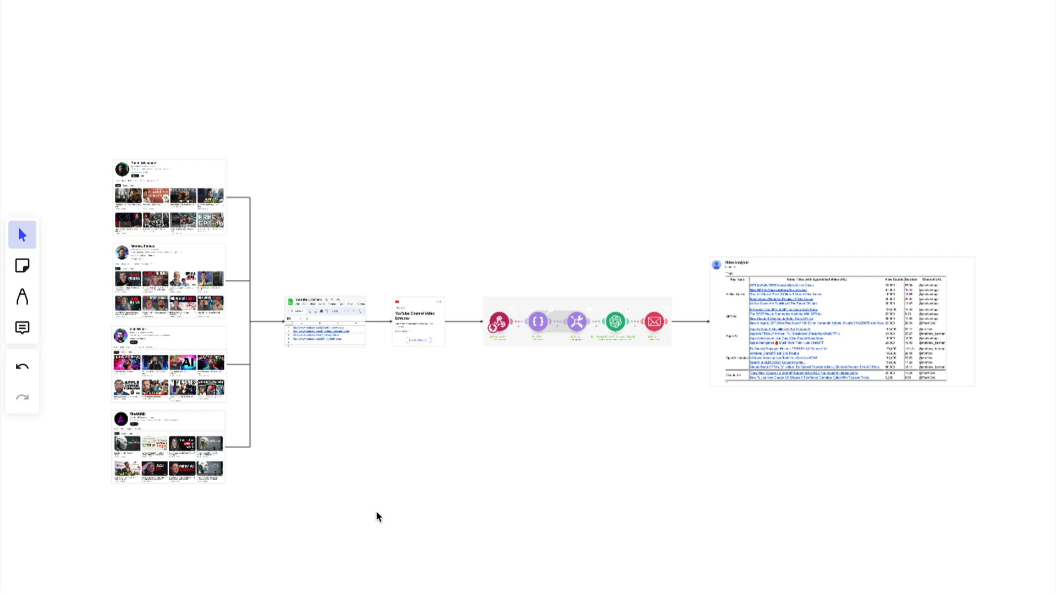
Step: Look over the automation diagram from the channel screenshots to the spreadsheet of channel links
{"action": "scroll", "coordinate": [110, 166], "scroll_direction": "up", "scroll_amount": 10}
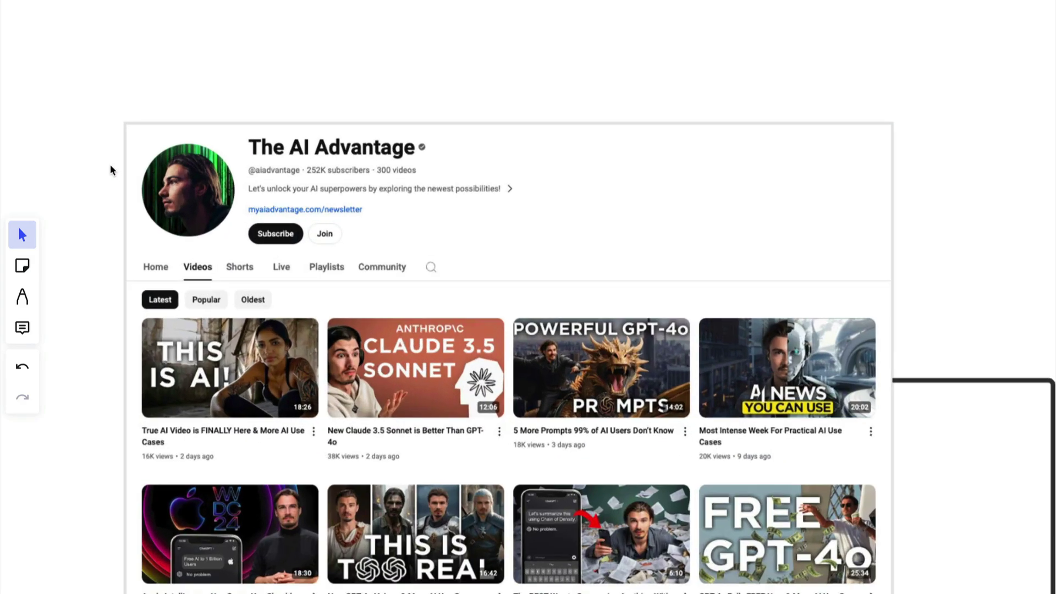
{"action": "scroll", "coordinate": [110, 164], "scroll_direction": "down", "scroll_amount": 20}
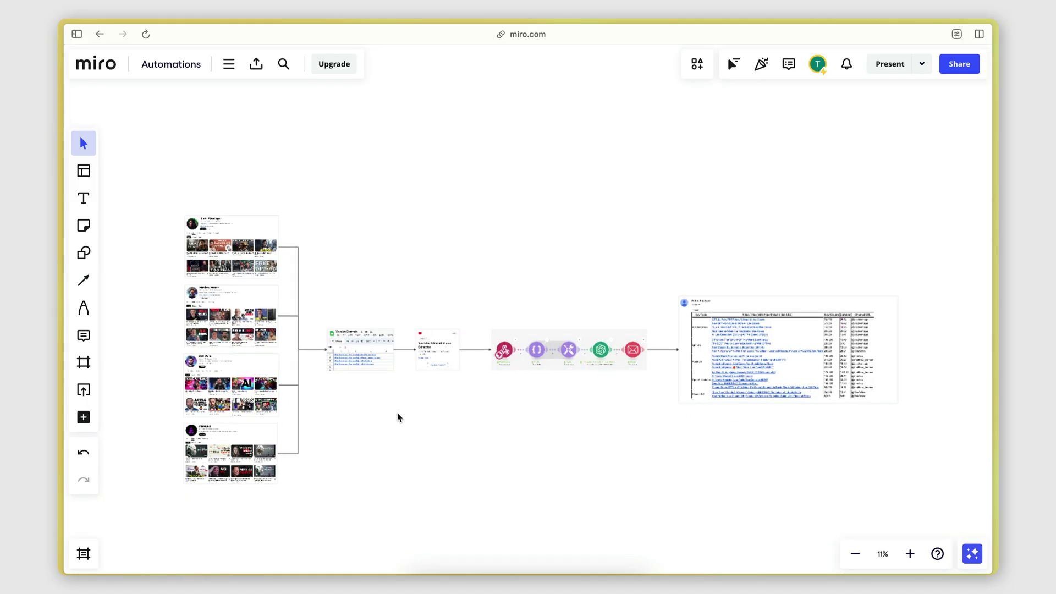
{"action": "scroll", "coordinate": [398, 412], "scroll_direction": "up", "scroll_amount": 10}
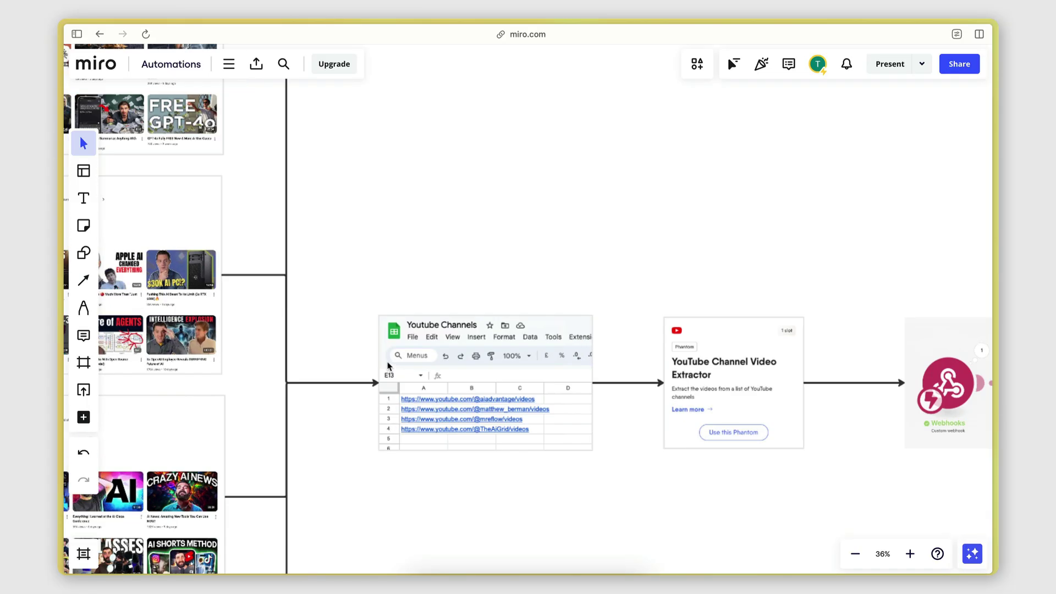
{"action": "scroll", "coordinate": [388, 365], "scroll_direction": "down", "scroll_amount": 3}
{"action": "scroll", "coordinate": [388, 366], "scroll_direction": "right", "scroll_amount": 3}
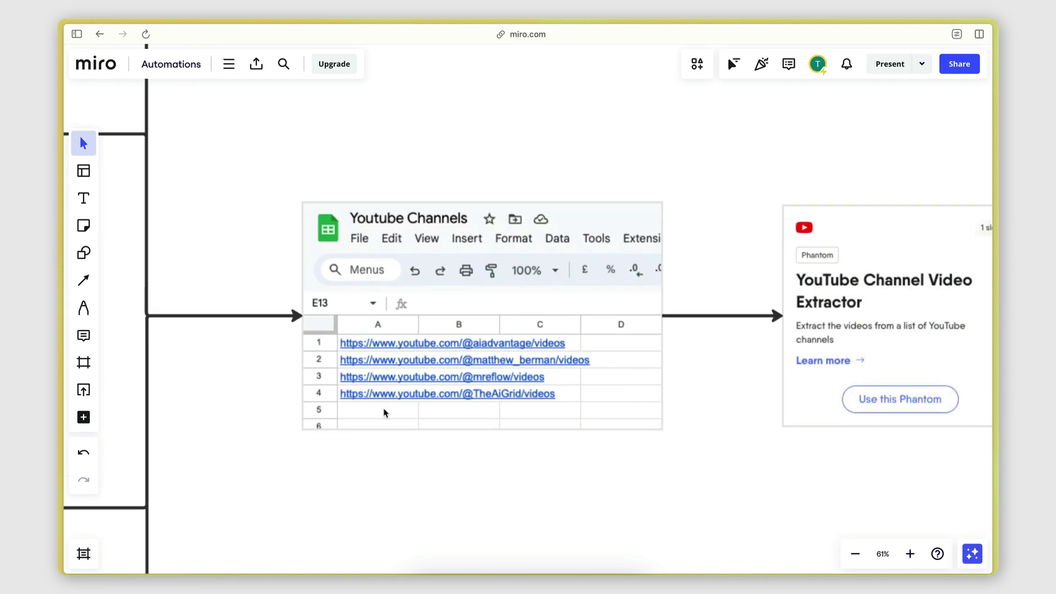
{"action": "scroll", "coordinate": [384, 412], "scroll_direction": "down", "scroll_amount": 6}
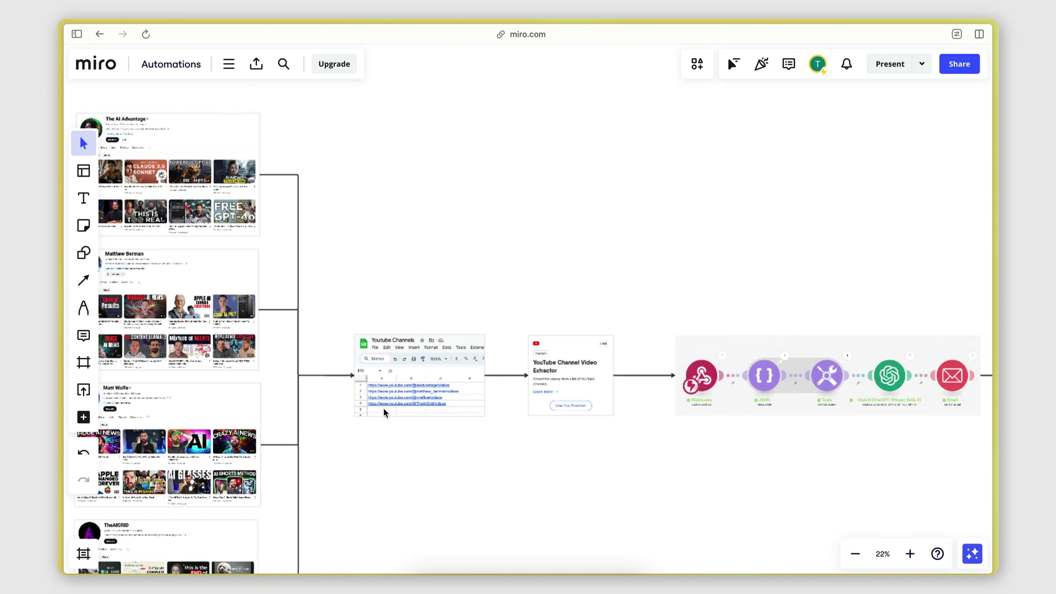
Step: Examine the four YouTube channel screenshots at the start of the automation diagram
{"action": "scroll", "coordinate": [384, 413], "scroll_direction": "left", "scroll_amount": 5}
{"action": "scroll", "coordinate": [384, 413], "scroll_direction": "right", "scroll_amount": 2}
{"action": "scroll", "coordinate": [416, 302], "scroll_direction": "up", "scroll_amount": 3}
{"action": "scroll", "coordinate": [417, 301], "scroll_direction": "up", "scroll_amount": 1}
{"action": "scroll", "coordinate": [417, 302], "scroll_direction": "right", "scroll_amount": 1}
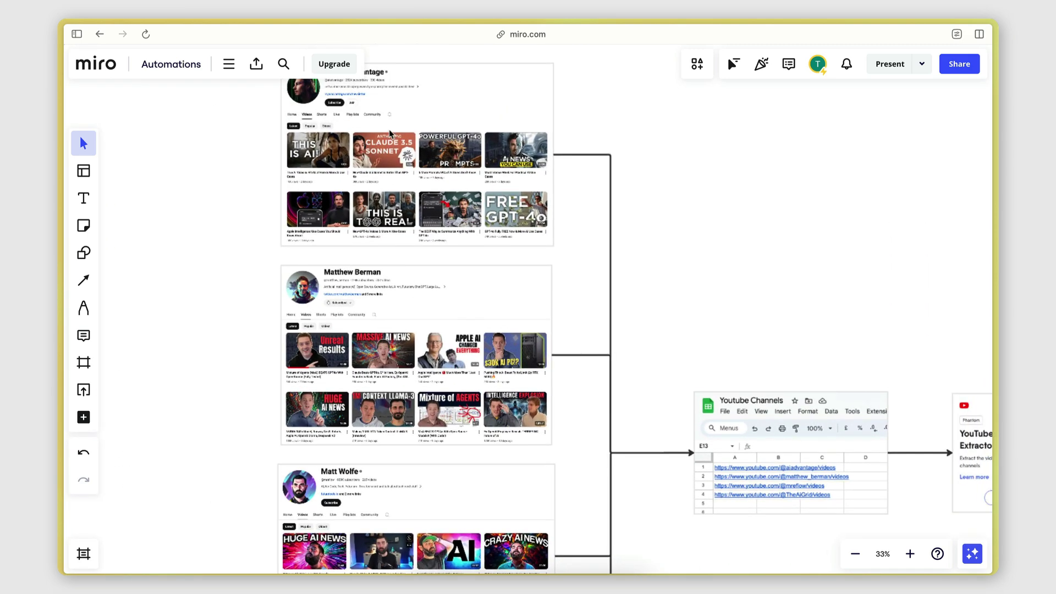
{"action": "scroll", "coordinate": [401, 178], "scroll_direction": "down", "scroll_amount": 5}
{"action": "scroll", "coordinate": [389, 431], "scroll_direction": "up", "scroll_amount": 3}
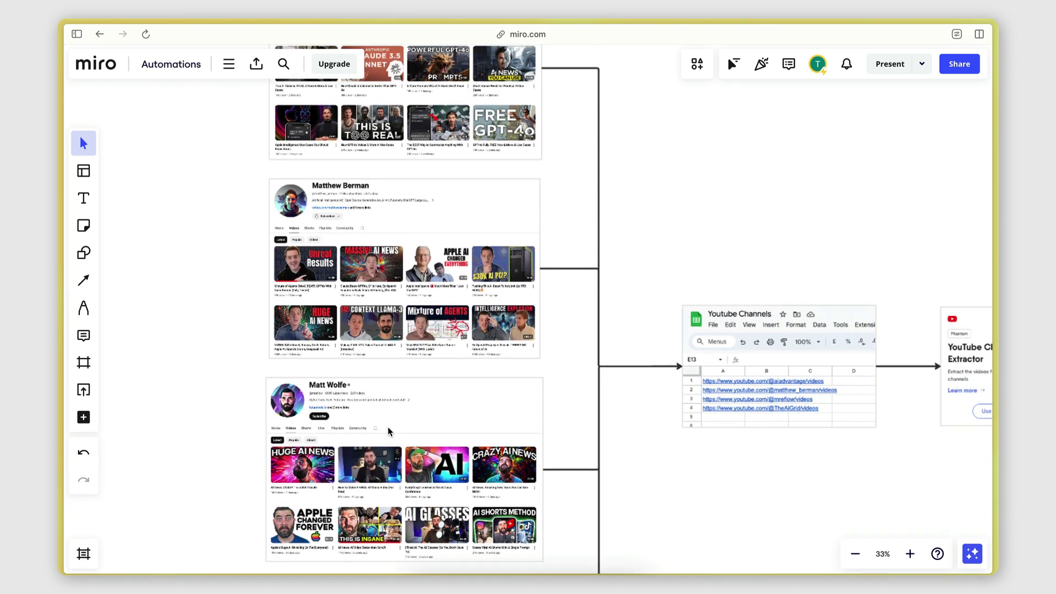
{"action": "scroll", "coordinate": [388, 431], "scroll_direction": "up", "scroll_amount": 5}
{"action": "scroll", "coordinate": [338, 385], "scroll_direction": "left", "scroll_amount": 1}
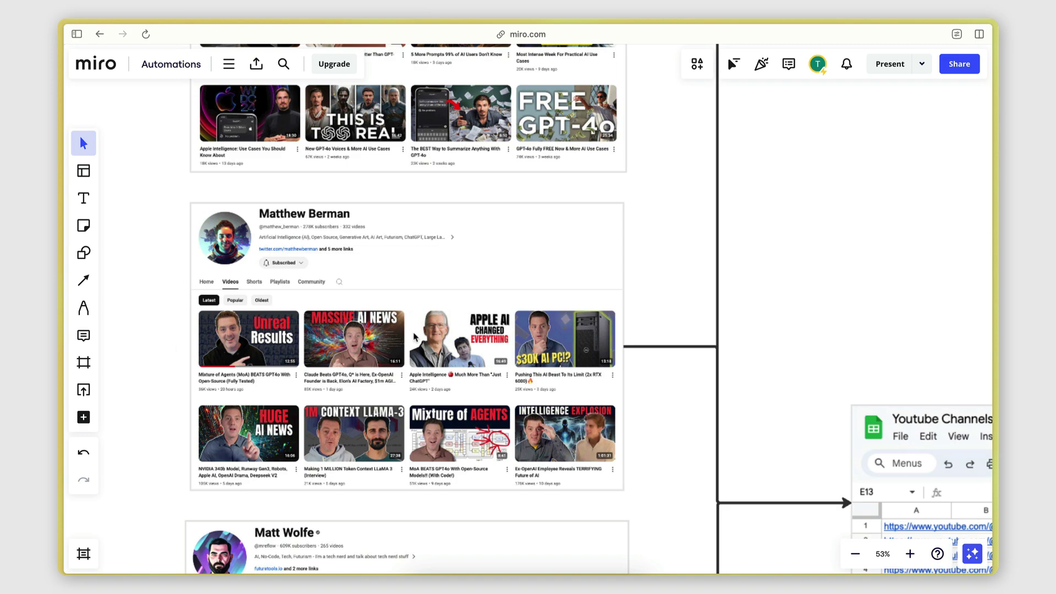
{"action": "scroll", "coordinate": [413, 336], "scroll_direction": "up", "scroll_amount": 5}
{"action": "scroll", "coordinate": [413, 335], "scroll_direction": "left", "scroll_amount": 1}
{"action": "scroll", "coordinate": [509, 352], "scroll_direction": "down", "scroll_amount": 10}
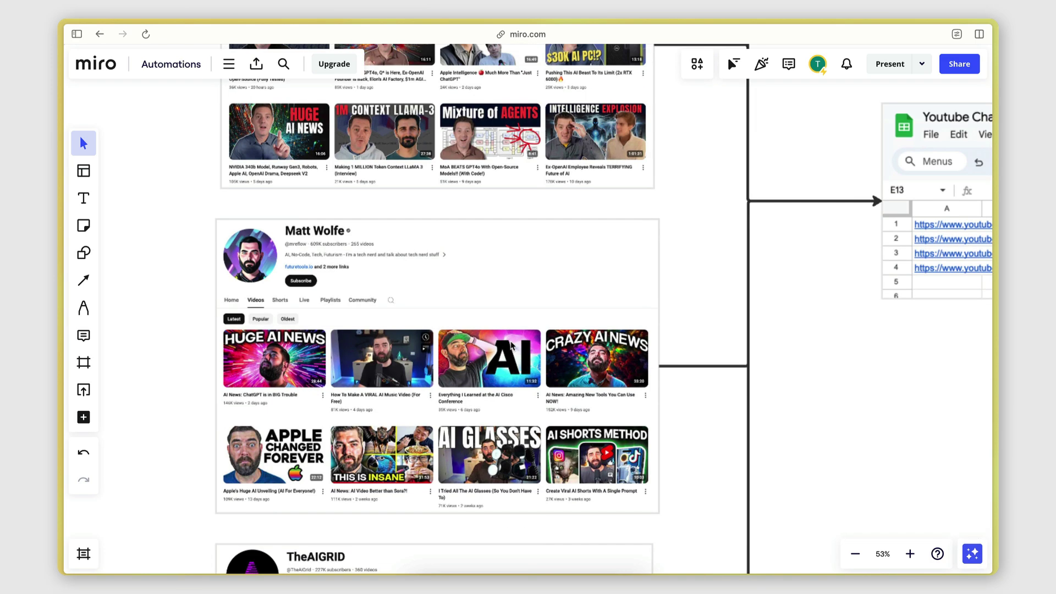
{"action": "scroll", "coordinate": [511, 346], "scroll_direction": "down", "scroll_amount": 4}
{"action": "scroll", "coordinate": [391, 161], "scroll_direction": "down", "scroll_amount": 9}
{"action": "scroll", "coordinate": [399, 429], "scroll_direction": "up", "scroll_amount": 10}
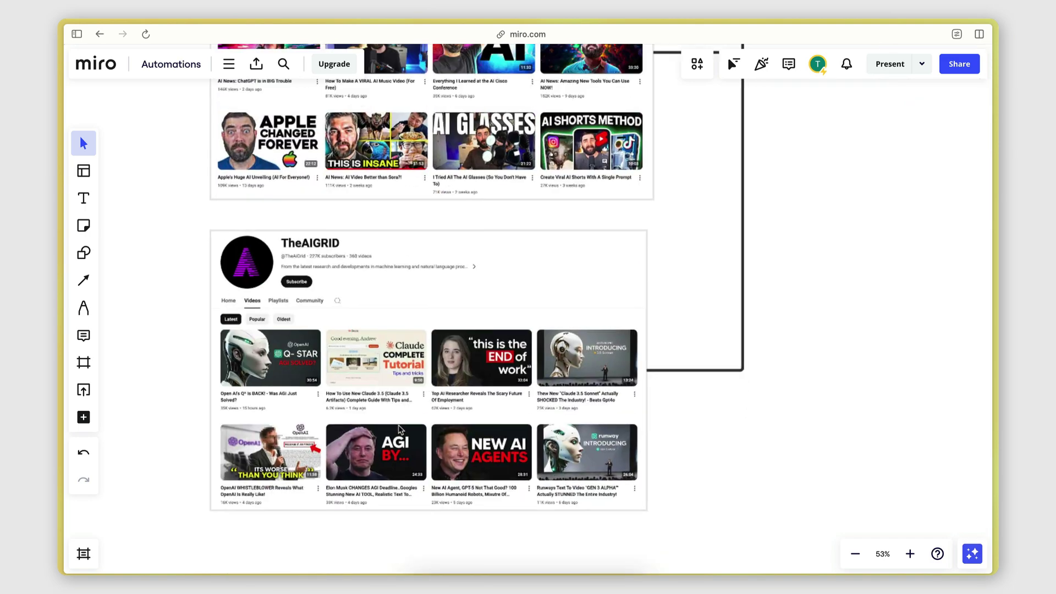
{"action": "scroll", "coordinate": [400, 429], "scroll_direction": "down", "scroll_amount": 2, "text": "ctrl"}
{"action": "scroll", "coordinate": [400, 430], "scroll_direction": "down", "scroll_amount": 3, "text": "ctrl"}
{"action": "scroll", "coordinate": [401, 430], "scroll_direction": "down", "scroll_amount": 2}
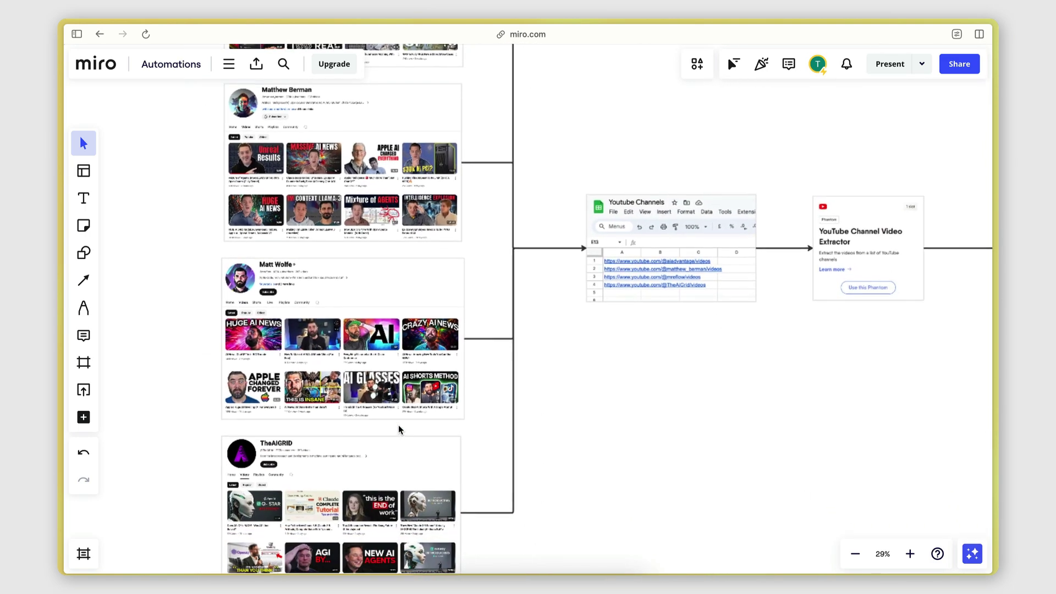
{"action": "scroll", "coordinate": [380, 357], "scroll_direction": "up", "scroll_amount": 5}
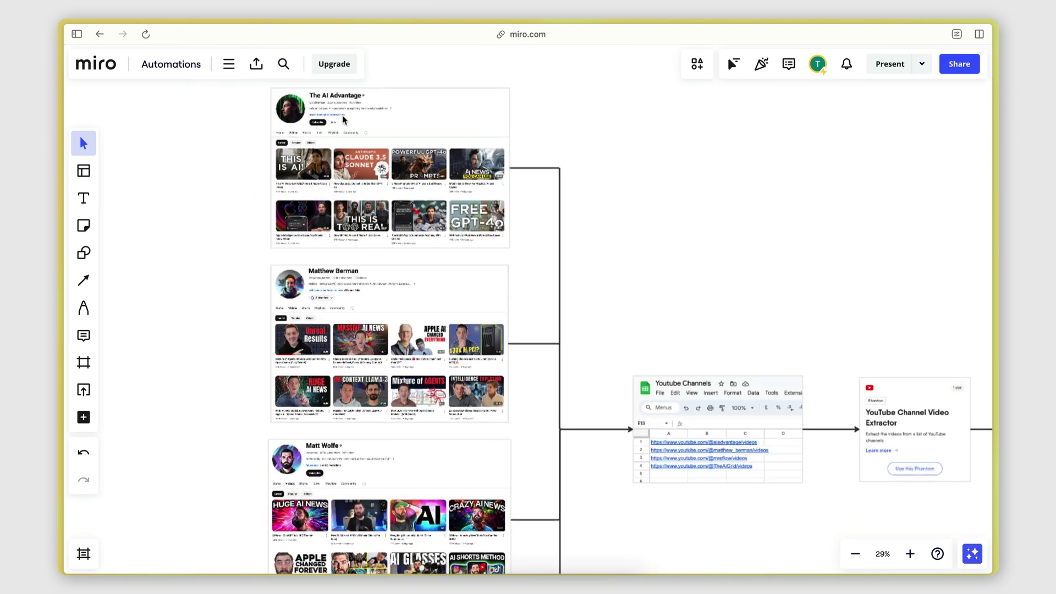
{"action": "scroll", "coordinate": [358, 108], "scroll_direction": "down", "scroll_amount": 10}
{"action": "scroll", "coordinate": [360, 110], "scroll_direction": "up", "scroll_amount": 4}
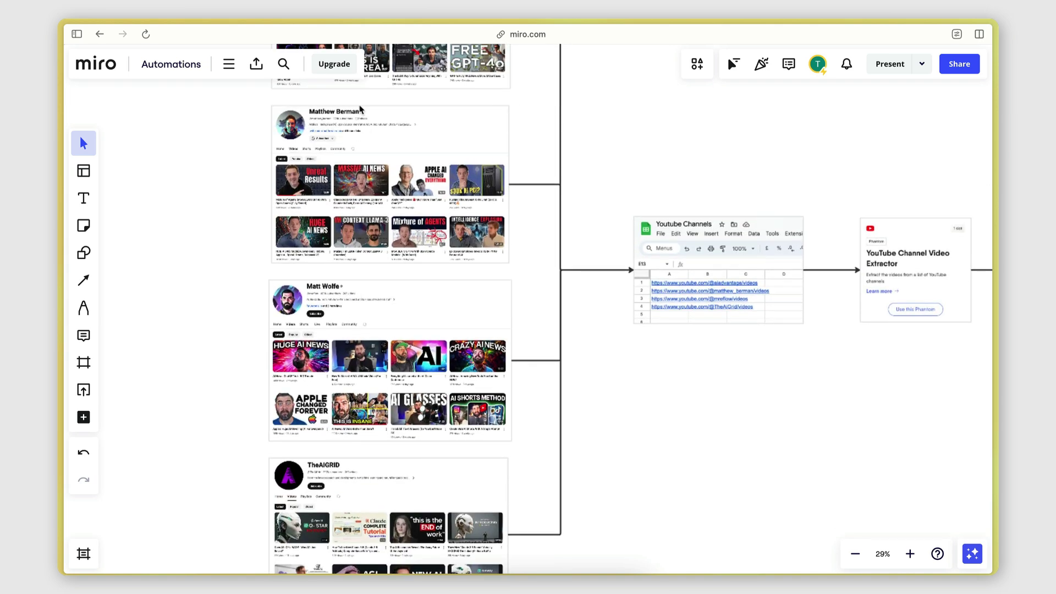
{"action": "scroll", "coordinate": [357, 306], "scroll_direction": "up", "scroll_amount": 4}
Step: Examine the Youtube Channels spreadsheet image and its list of channel video links
{"action": "scroll", "coordinate": [356, 305], "scroll_direction": "right", "scroll_amount": 8}
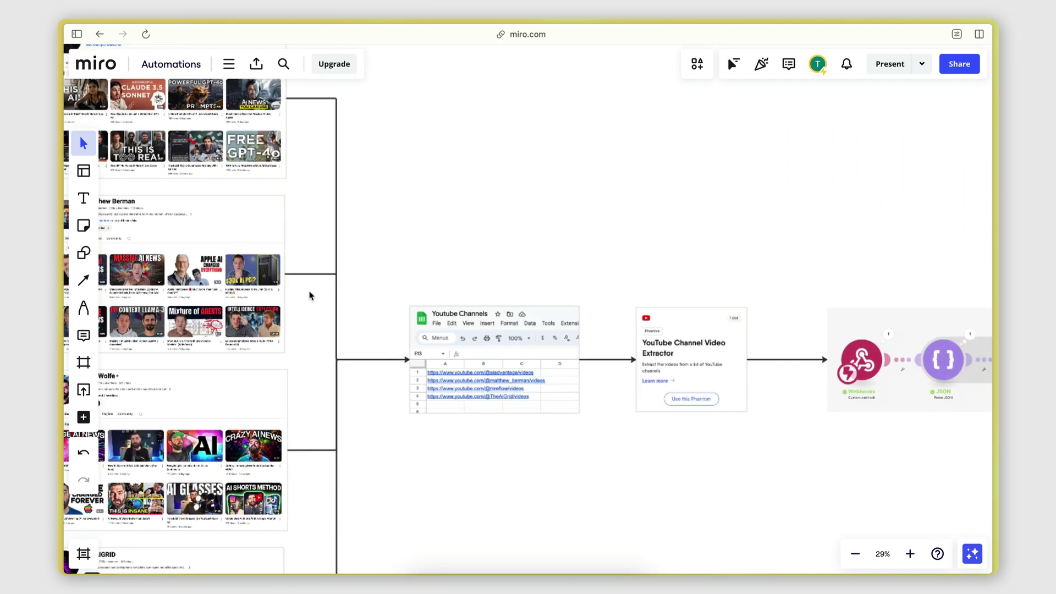
{"action": "scroll", "coordinate": [386, 347], "scroll_direction": "up", "scroll_amount": 3, "text": "ctrl"}
{"action": "scroll", "coordinate": [385, 347], "scroll_direction": "right", "scroll_amount": 5}
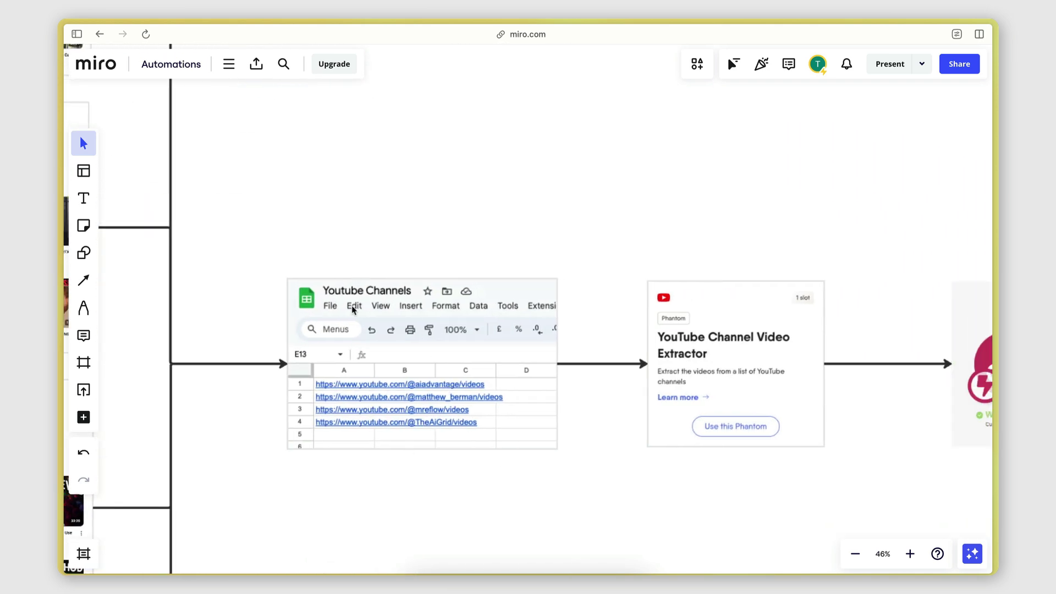
{"action": "scroll", "coordinate": [427, 496], "scroll_direction": "right", "scroll_amount": 3}
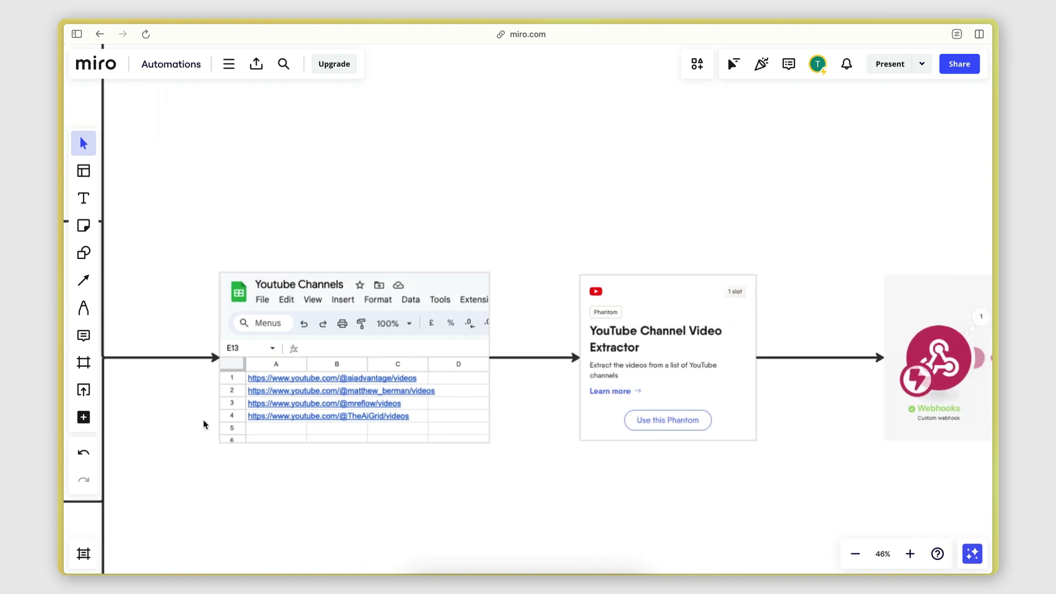
{"action": "scroll", "coordinate": [385, 456], "scroll_direction": "right", "scroll_amount": 6}
{"action": "scroll", "coordinate": [385, 456], "scroll_direction": "left", "scroll_amount": 6}
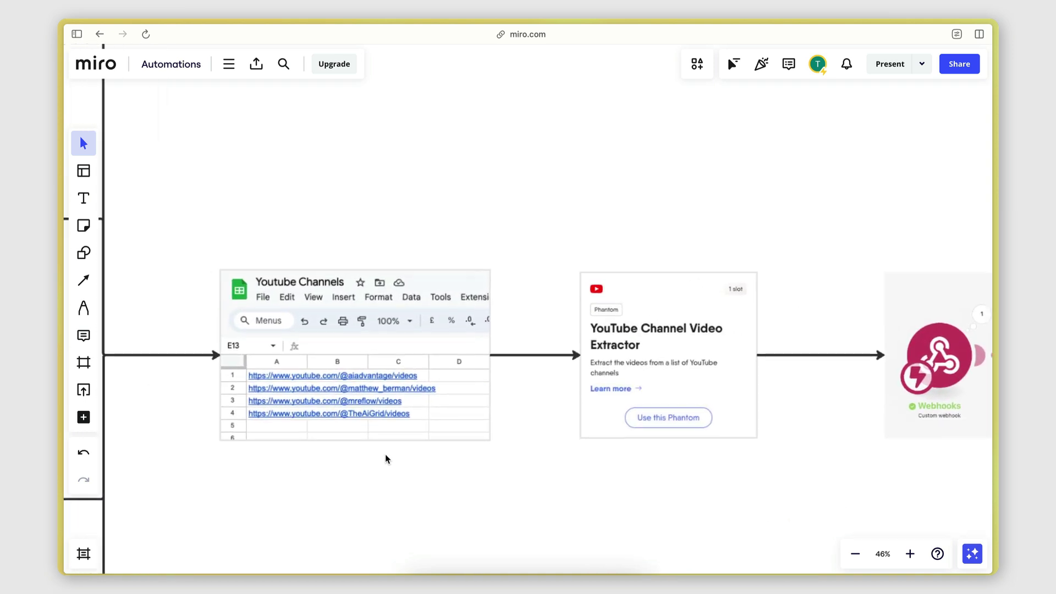
{"action": "scroll", "coordinate": [332, 389], "scroll_direction": "up", "scroll_amount": 3}
{"action": "scroll", "coordinate": [332, 388], "scroll_direction": "left", "scroll_amount": 1}
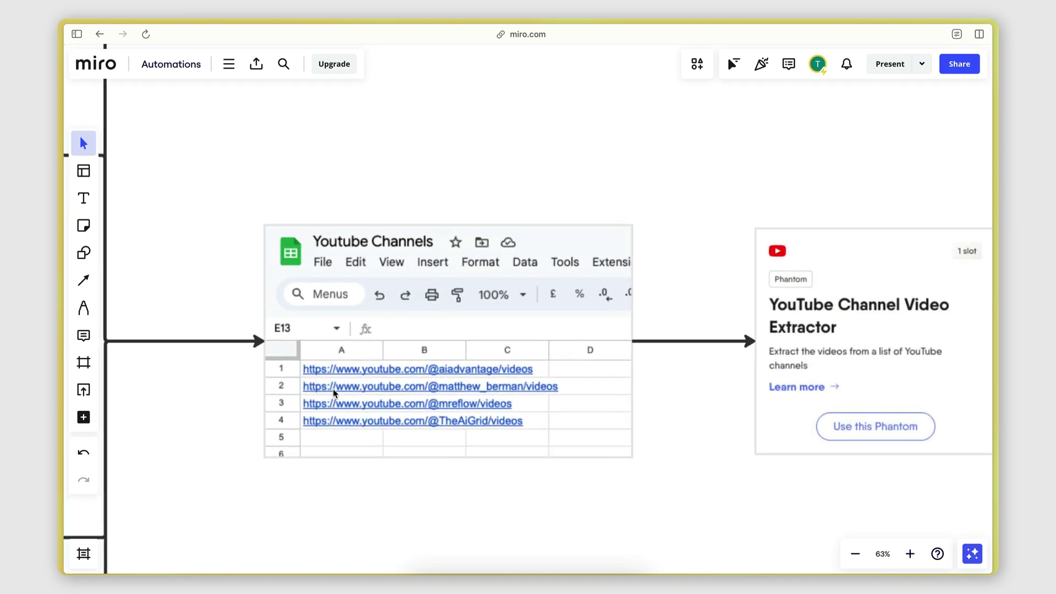
Step: Review the channel screenshots again, followed by the YouTube Channel Video Extractor stage of the diagram
{"action": "scroll", "coordinate": [334, 393], "scroll_direction": "down", "scroll_amount": 8}
{"action": "scroll", "coordinate": [394, 397], "scroll_direction": "left", "scroll_amount": 5}
{"action": "scroll", "coordinate": [394, 397], "scroll_direction": "up", "scroll_amount": 4}
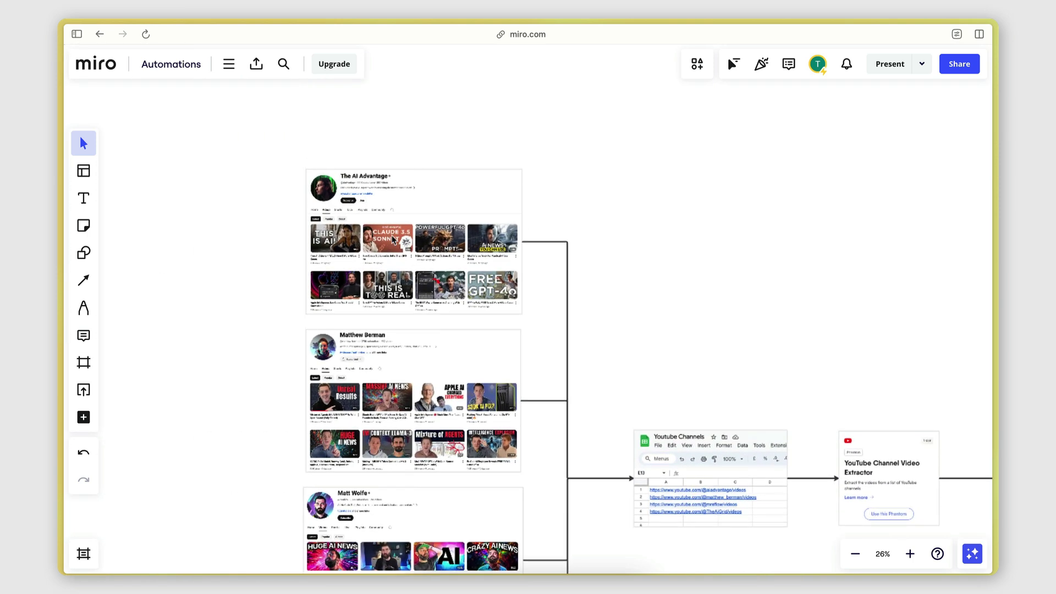
{"action": "scroll", "coordinate": [393, 240], "scroll_direction": "up", "scroll_amount": 4}
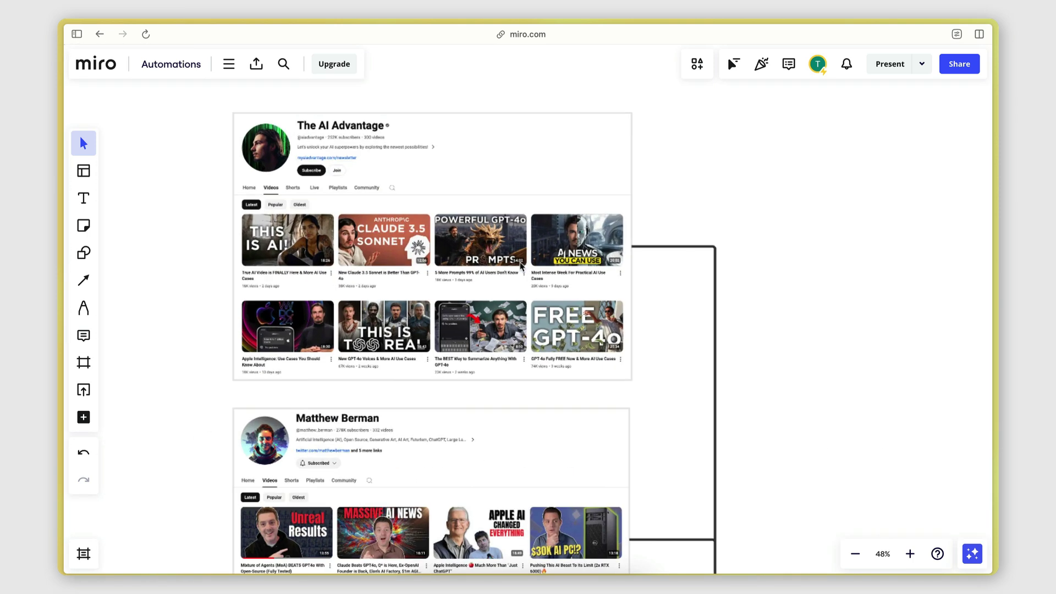
{"action": "scroll", "coordinate": [519, 263], "scroll_direction": "down", "scroll_amount": 10}
{"action": "scroll", "coordinate": [520, 263], "scroll_direction": "right", "scroll_amount": 8}
{"action": "scroll", "coordinate": [552, 330], "scroll_direction": "up", "scroll_amount": 2}
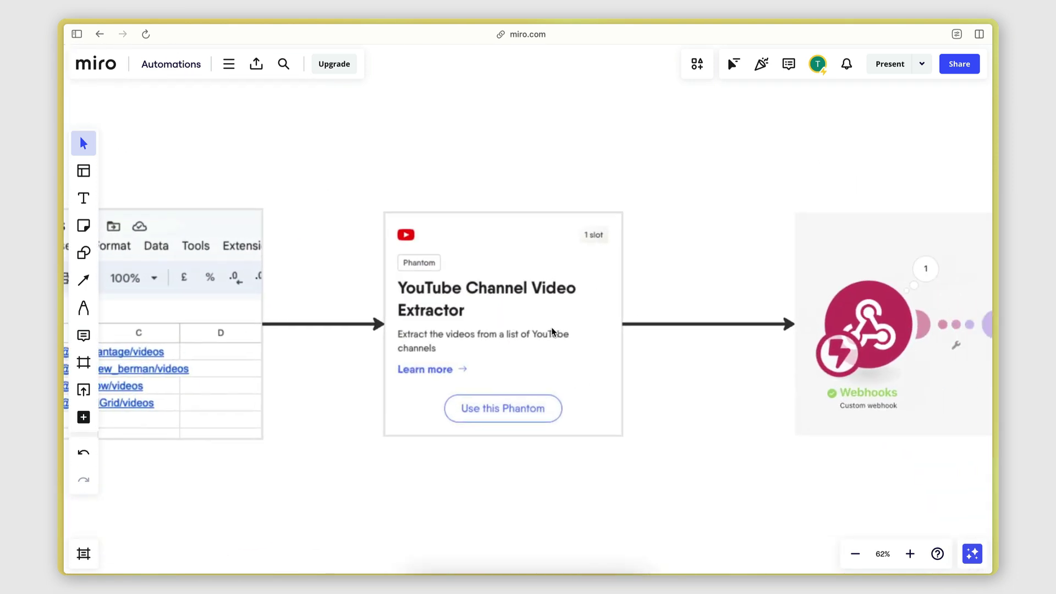
{"action": "scroll", "coordinate": [553, 330], "scroll_direction": "right", "scroll_amount": 2}
Step: Switch to the PhantomBuster dashboard and browse the catalogue of available Phantoms and Flows
{"action": "mouse_move", "coordinate": [59, 199]}
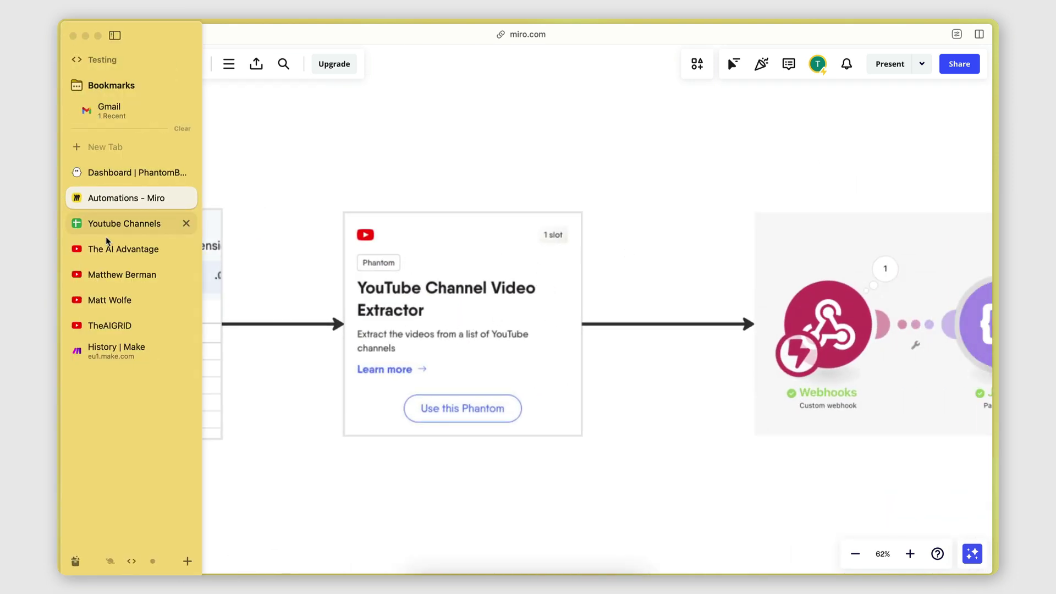
{"action": "left_click", "coordinate": [132, 172]}
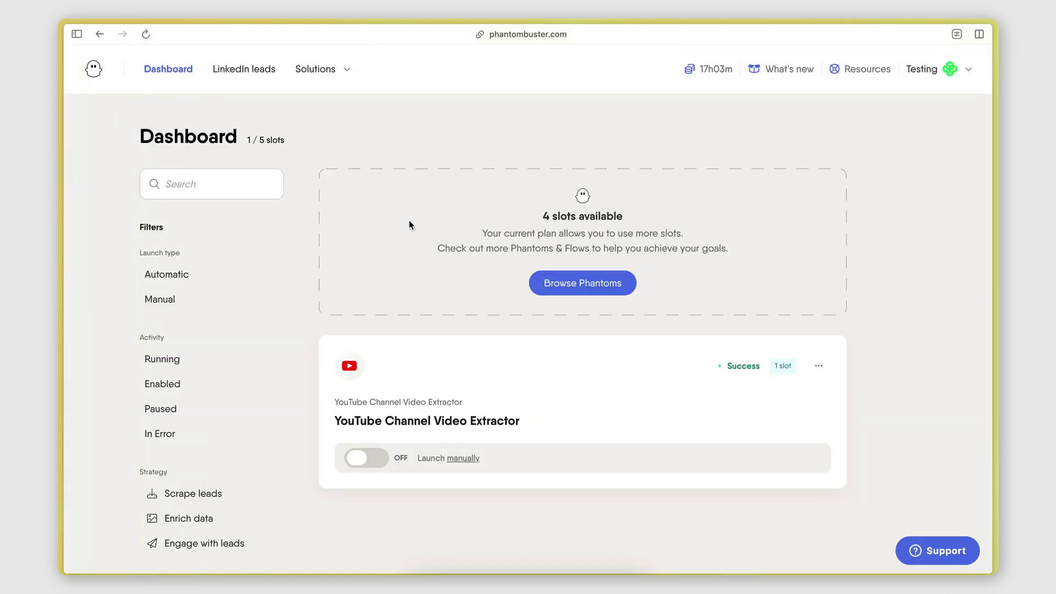
{"action": "left_click", "coordinate": [314, 70]}
{"action": "scroll", "coordinate": [572, 426], "scroll_direction": "down", "scroll_amount": 20}
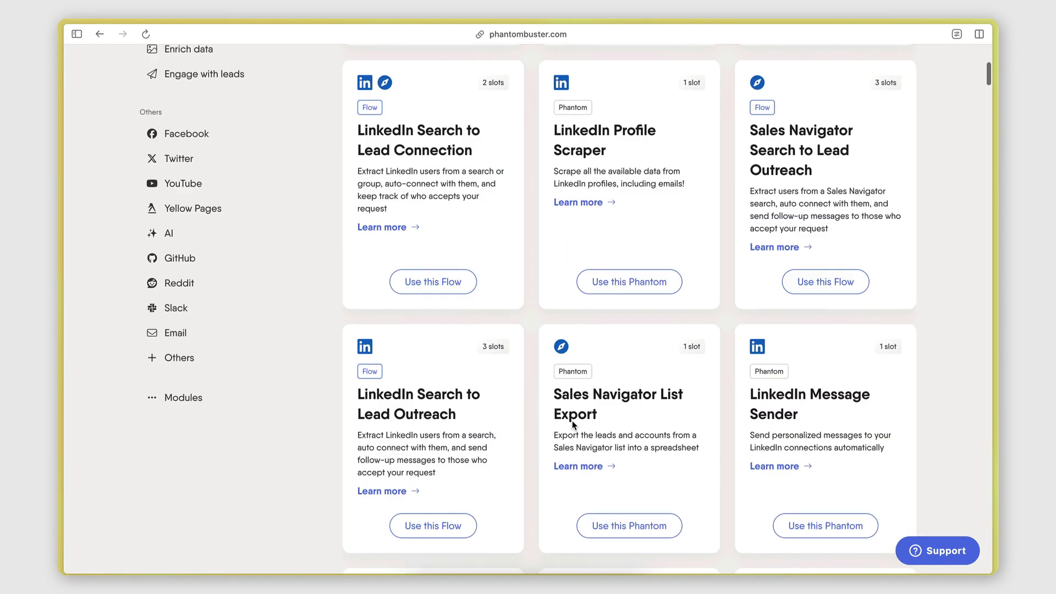
{"action": "scroll", "coordinate": [572, 426], "scroll_direction": "up", "scroll_amount": 4}
{"action": "scroll", "coordinate": [572, 426], "scroll_direction": "up", "scroll_amount": 20}
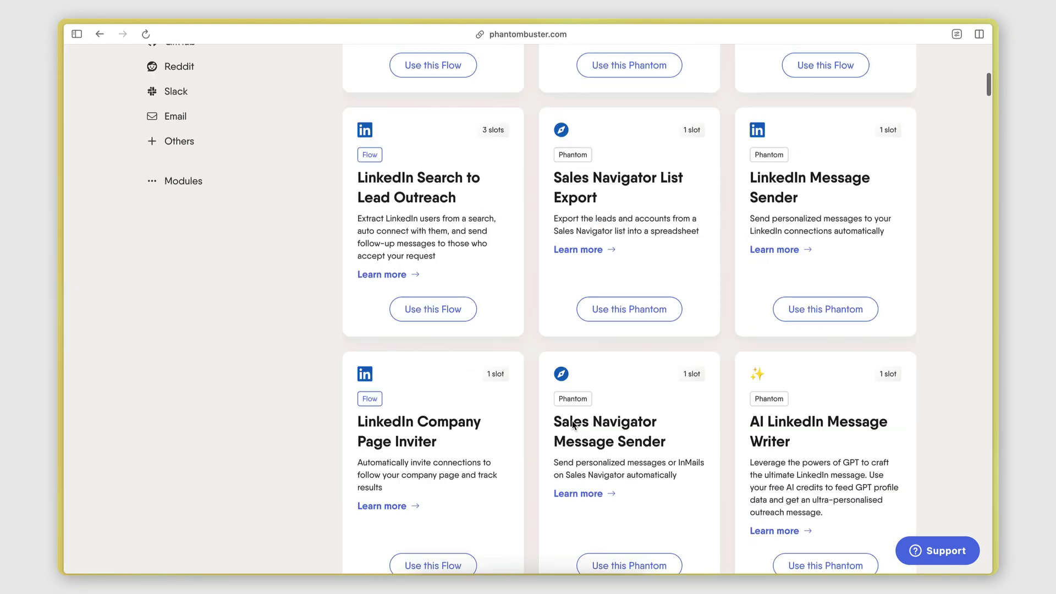
Step: Search the Phantom catalogue for "youtube"
{"action": "left_click", "coordinate": [211, 159]}
{"action": "type", "text": "youtuv"}
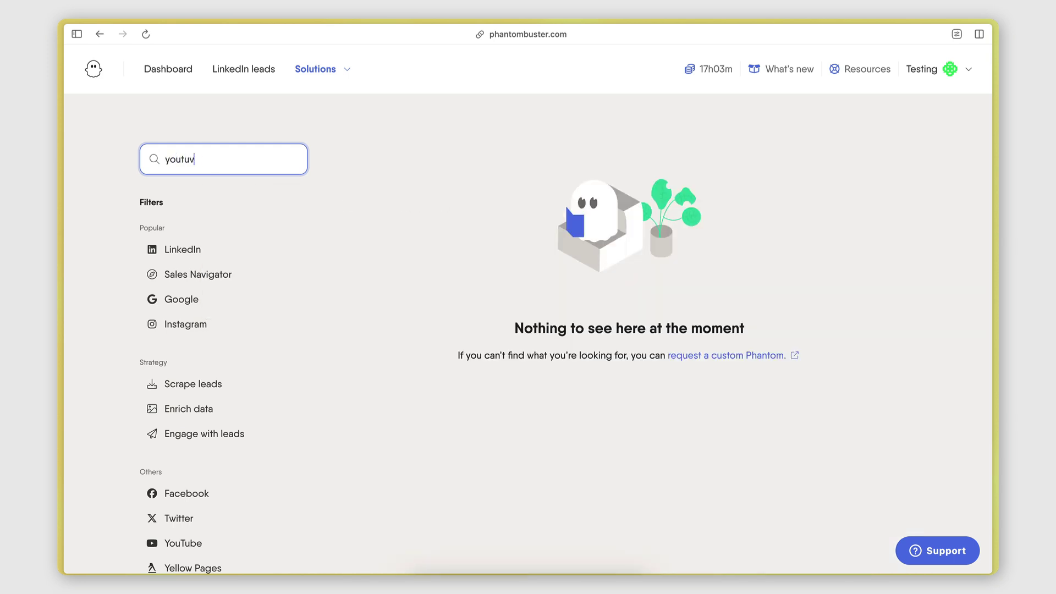
{"action": "key", "text": "BackSpace"}
{"action": "type", "text": "be"}
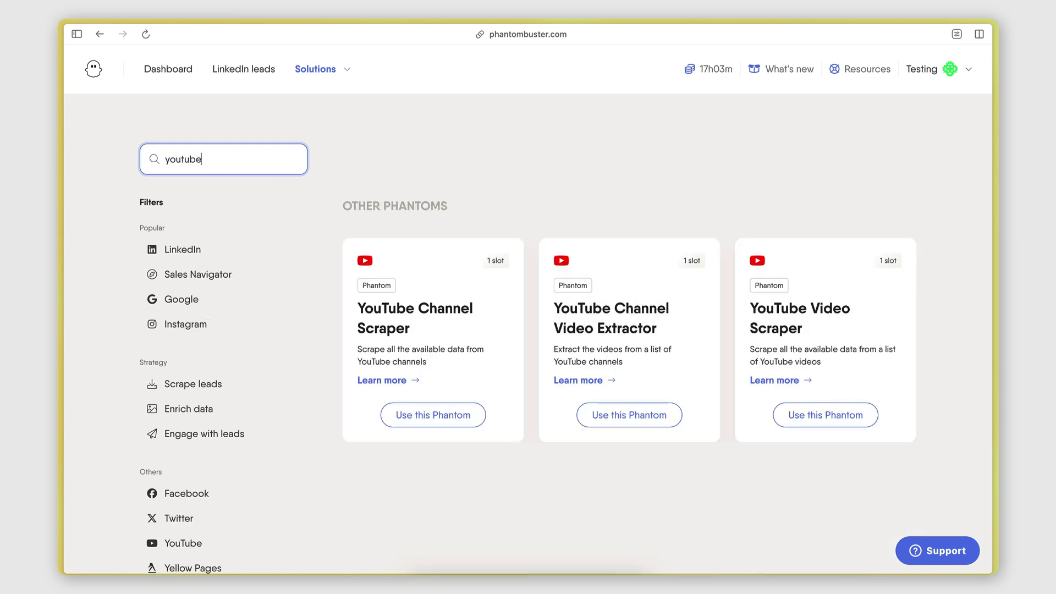
{"action": "left_click", "coordinate": [578, 515]}
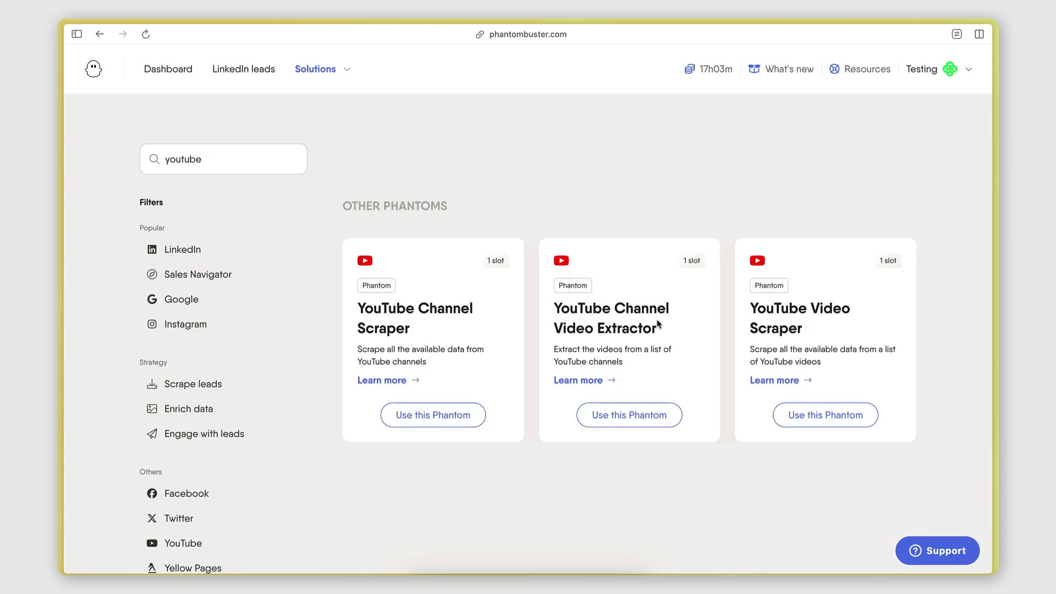
Step: Return to the dashboard and open the setup of the existing YouTube Channel Video Extractor
{"action": "left_click", "coordinate": [169, 69]}
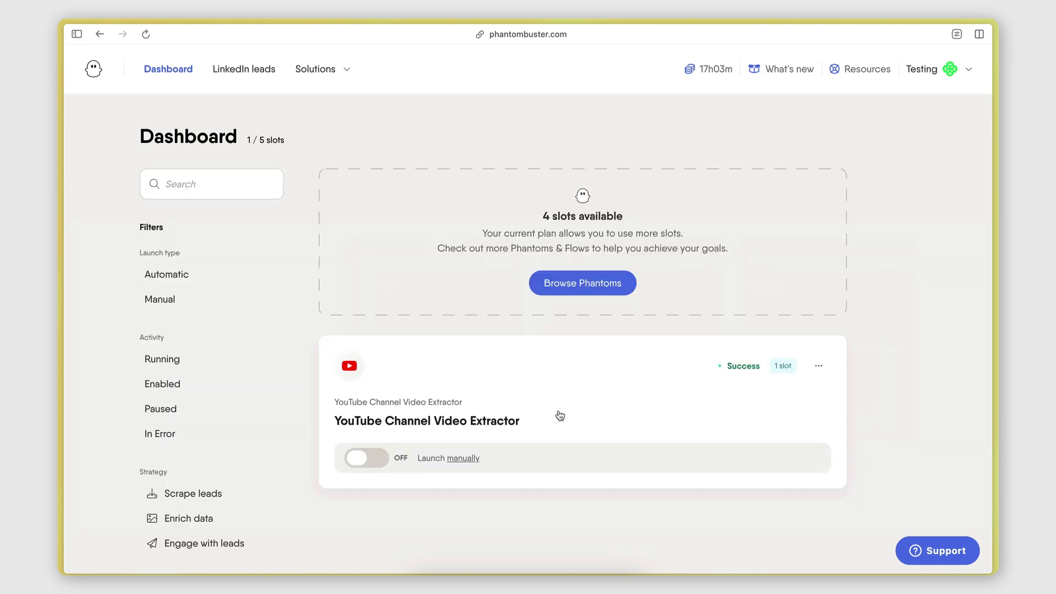
{"action": "left_click", "coordinate": [820, 367]}
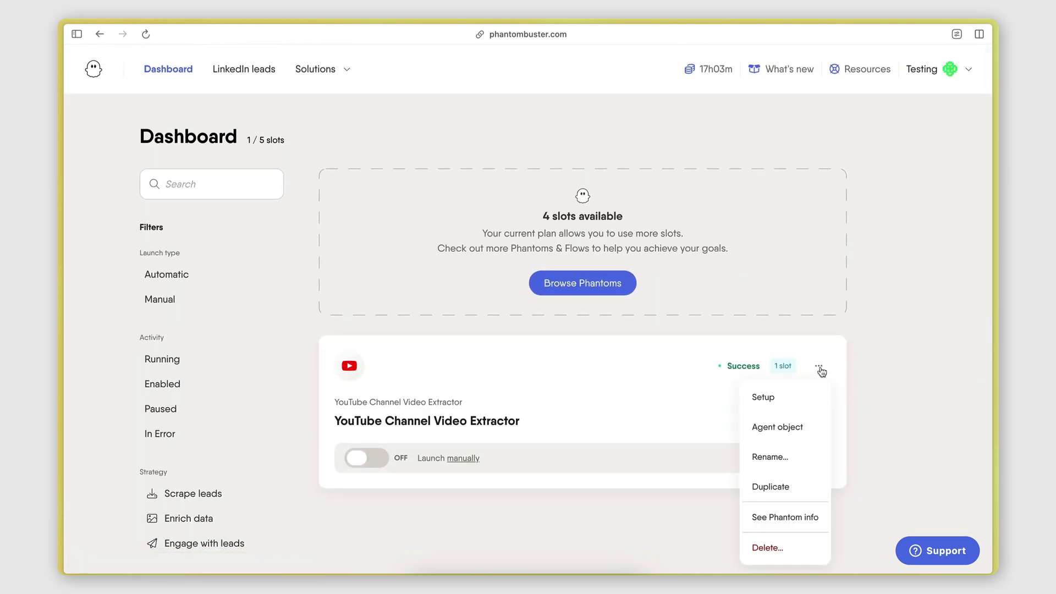
{"action": "left_click", "coordinate": [788, 406]}
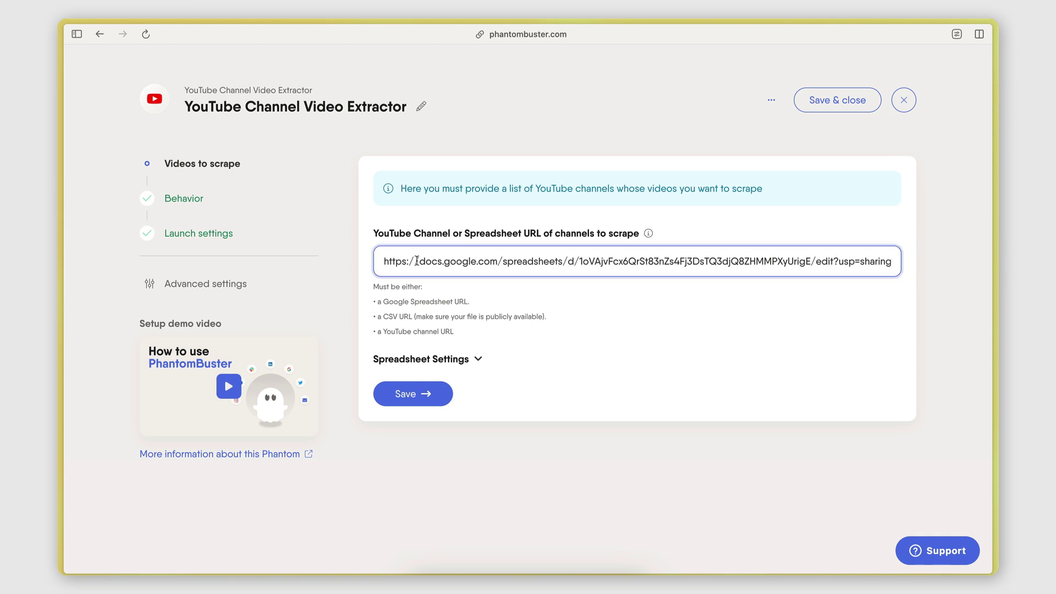
Step: Check the spreadsheet URL of channels to scrape against the links in the Youtube Channels Google Sheet, and return to the Phantom setup
{"action": "left_click", "coordinate": [488, 273]}
{"action": "left_click_drag", "start_coordinate": [382, 262], "coordinate": [897, 263]}
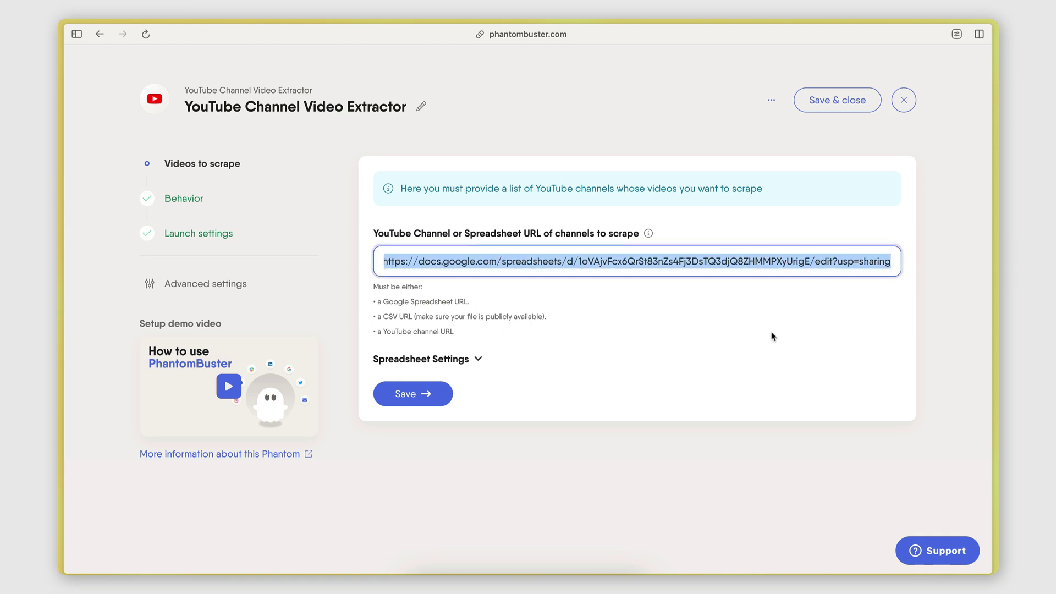
{"action": "mouse_move", "coordinate": [64, 225]}
{"action": "left_click", "coordinate": [107, 226]}
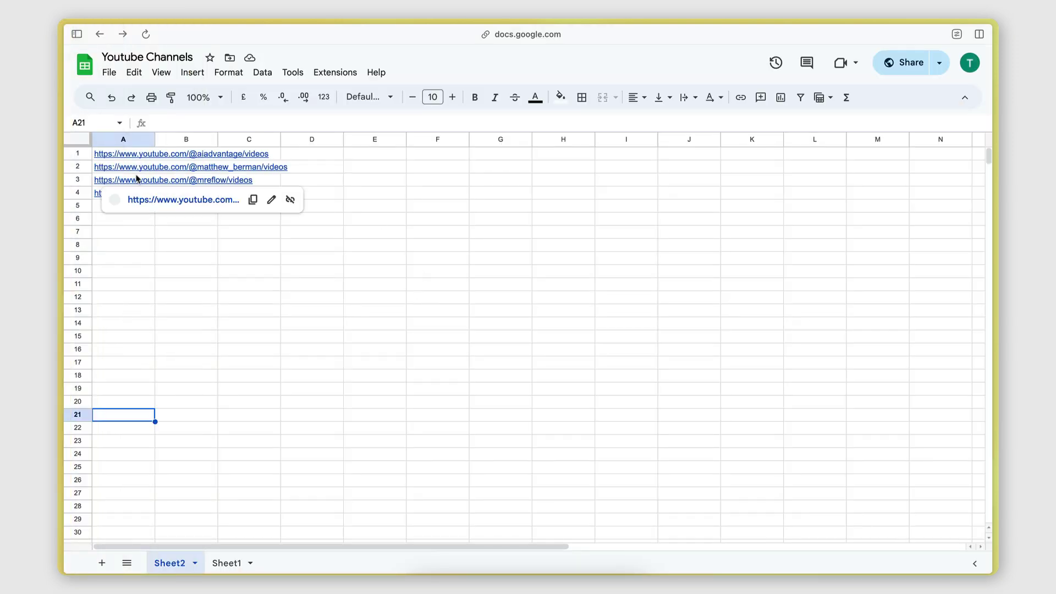
{"action": "mouse_move", "coordinate": [59, 170]}
{"action": "left_click", "coordinate": [110, 175]}
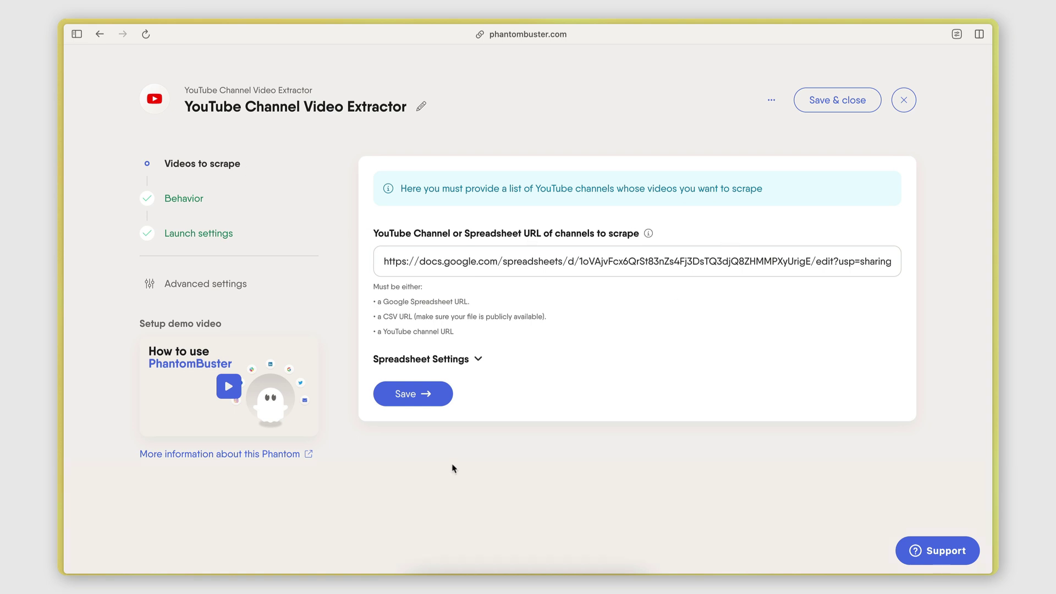
Step: Save the spreadsheet URL of channels, continue to the Behavior settings, and expand their advanced settings
{"action": "left_click", "coordinate": [419, 402]}
{"action": "left_click", "coordinate": [446, 215]}
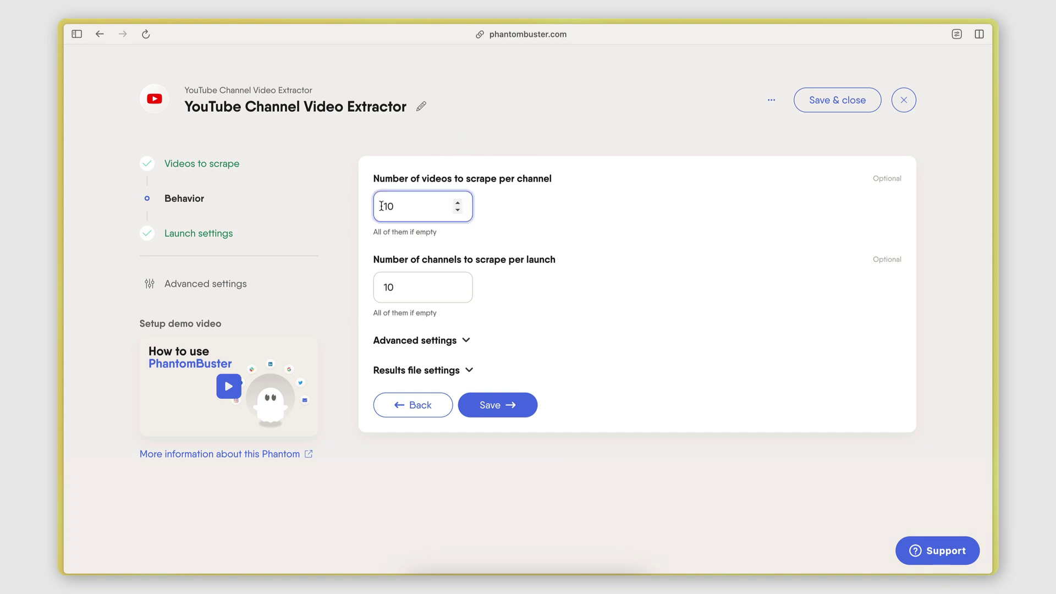
{"action": "left_click", "coordinate": [414, 346]}
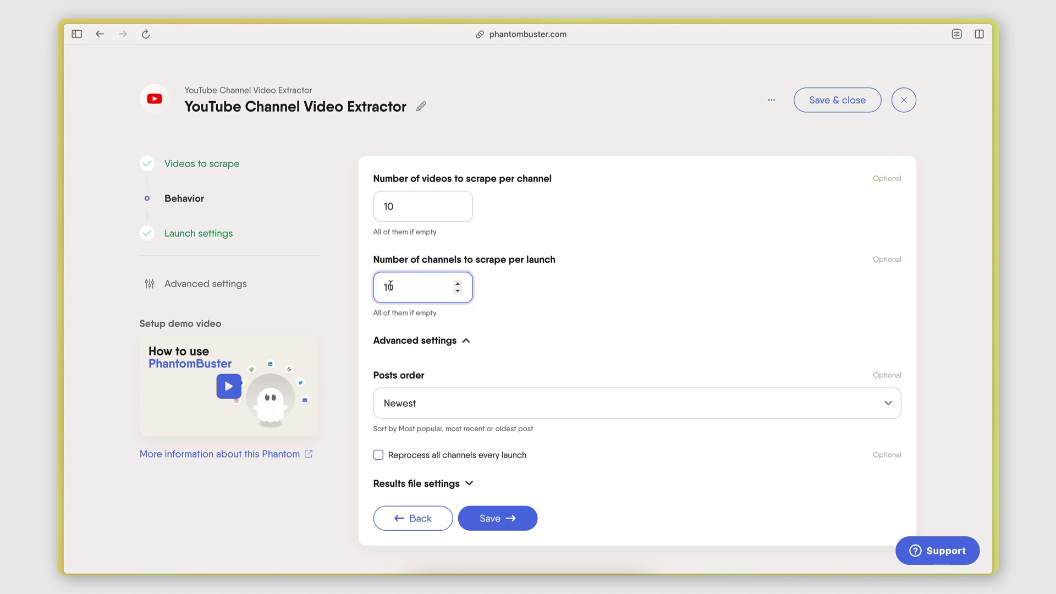
Step: Check the number of channels per launch against the Youtube Channels sheet, then save the Phantom's behavior settings
{"action": "mouse_move", "coordinate": [58, 225]}
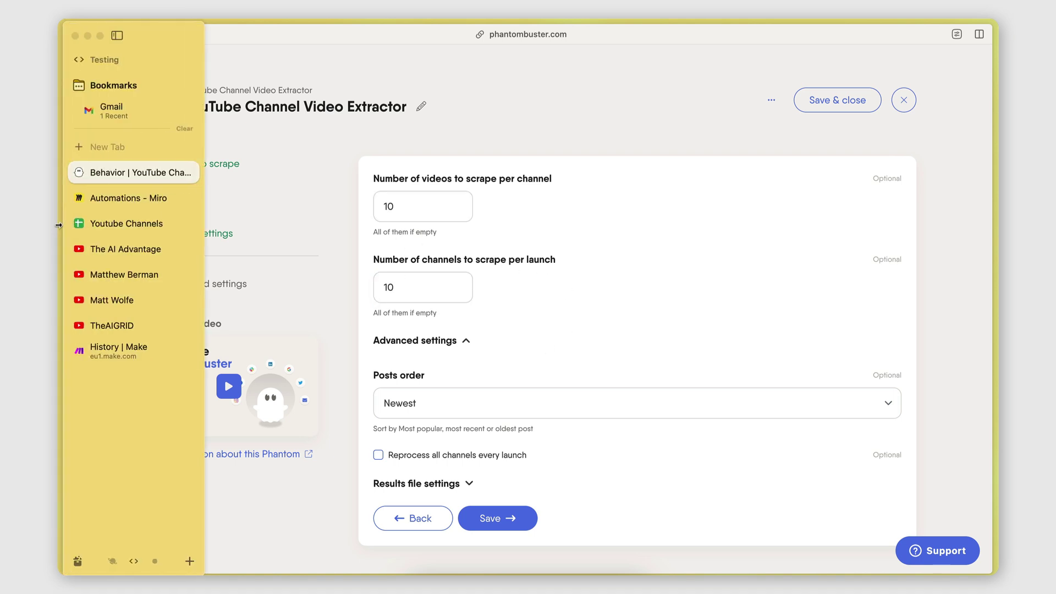
{"action": "left_click", "coordinate": [101, 223]}
{"action": "mouse_move", "coordinate": [58, 192]}
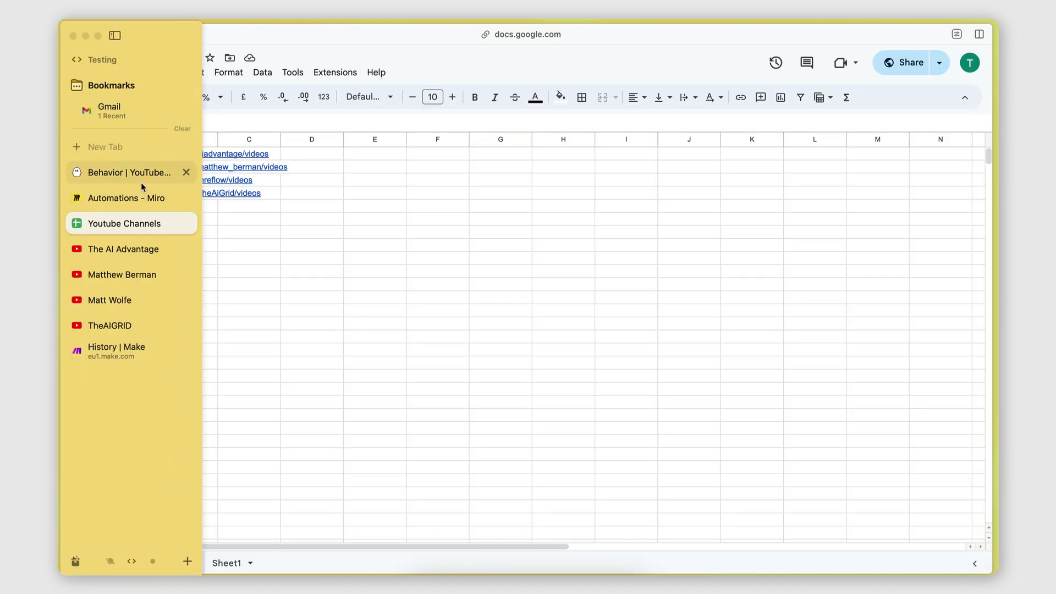
{"action": "left_click", "coordinate": [115, 181]}
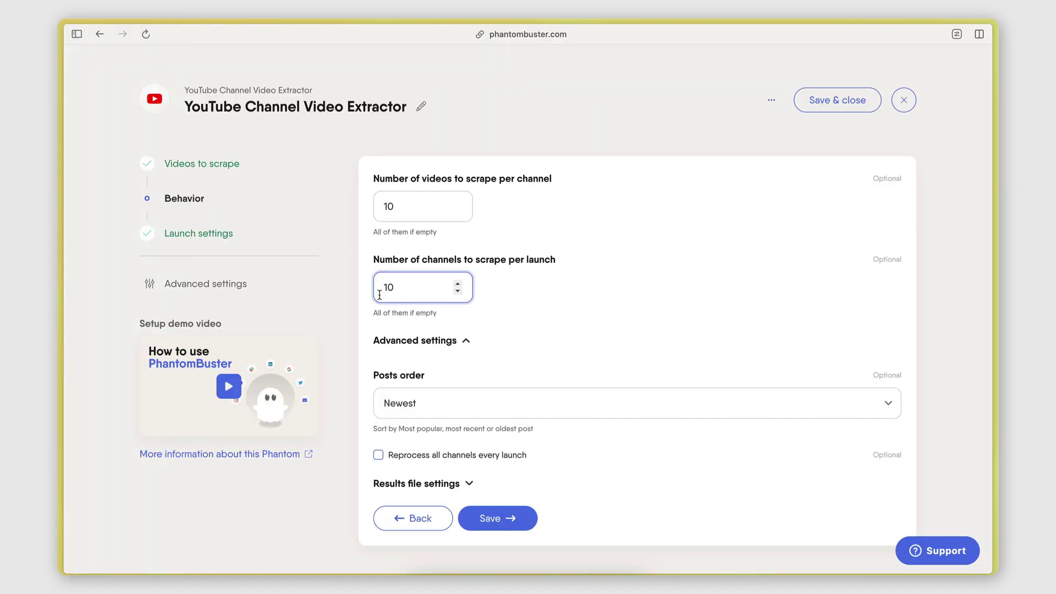
{"action": "left_click", "coordinate": [550, 336]}
{"action": "left_click", "coordinate": [511, 407]}
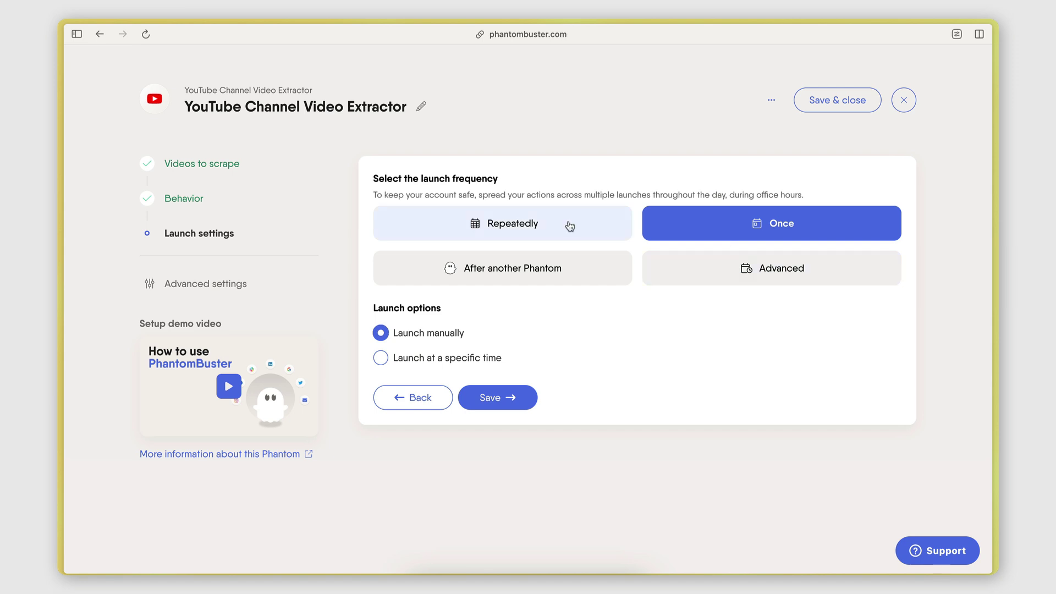
Step: Try the Repeatedly launch frequency with the Once per day option
{"action": "left_click", "coordinate": [522, 225]}
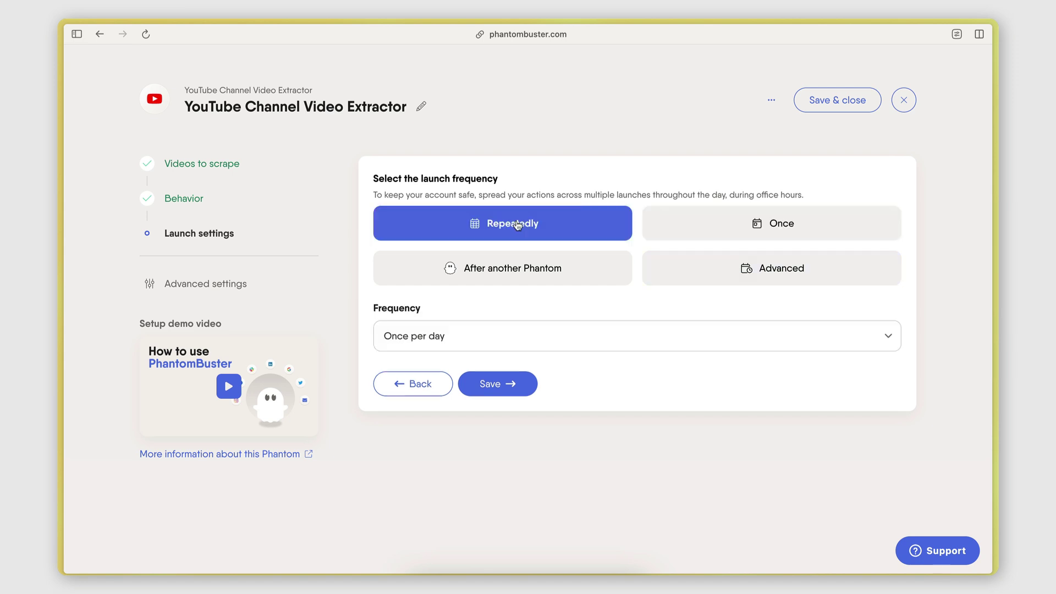
{"action": "left_click", "coordinate": [426, 338]}
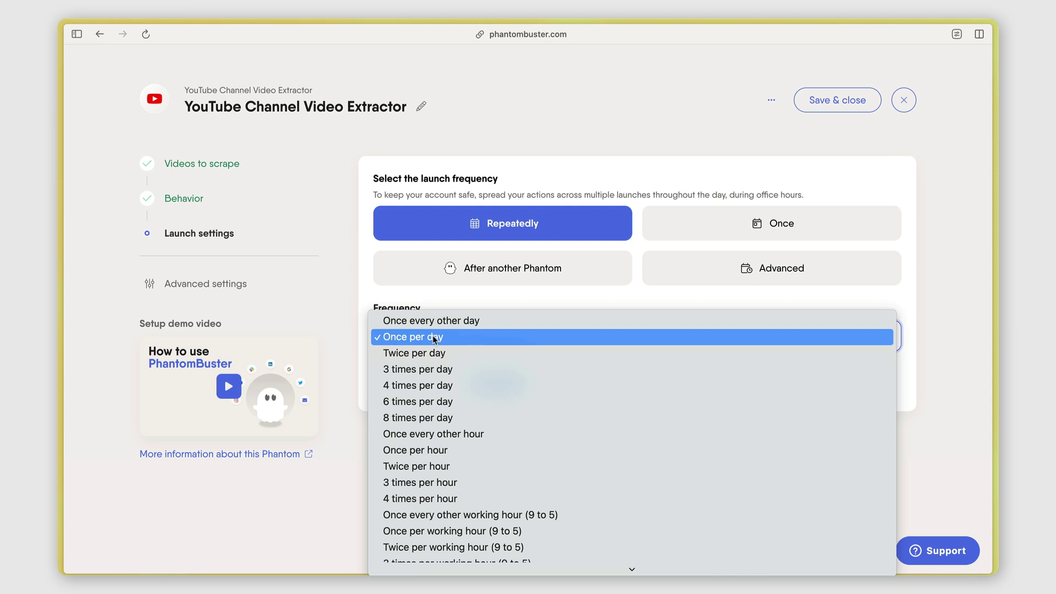
{"action": "left_click", "coordinate": [435, 339]}
Step: Review the minutes, hours, days and months of the Advanced launch schedule, and return the launch frequency to Once
{"action": "left_click", "coordinate": [759, 278]}
{"action": "scroll", "coordinate": [449, 304], "scroll_direction": "down", "scroll_amount": 2}
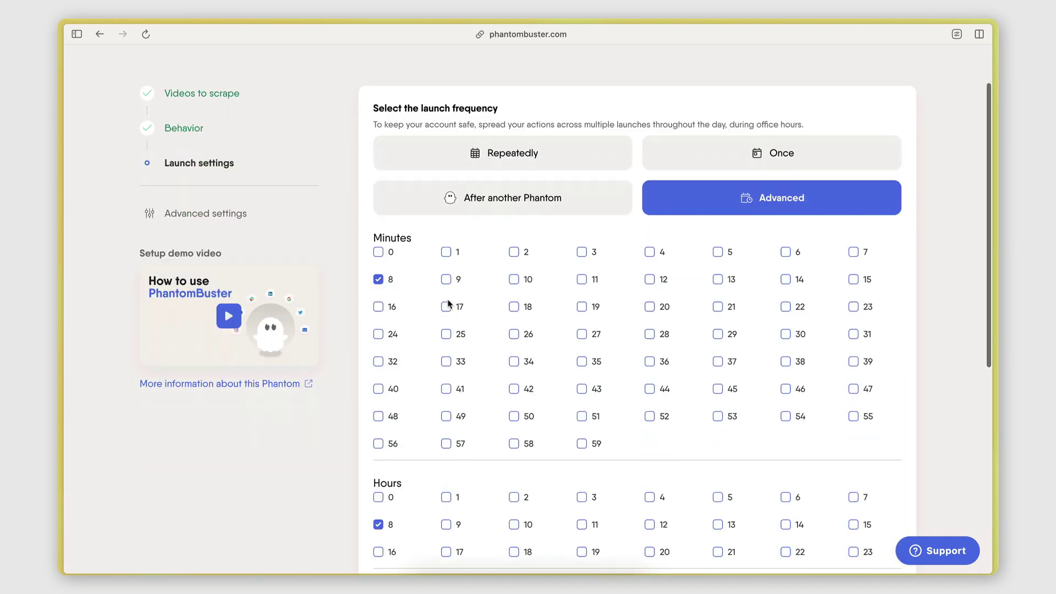
{"action": "scroll", "coordinate": [448, 304], "scroll_direction": "down", "scroll_amount": 7}
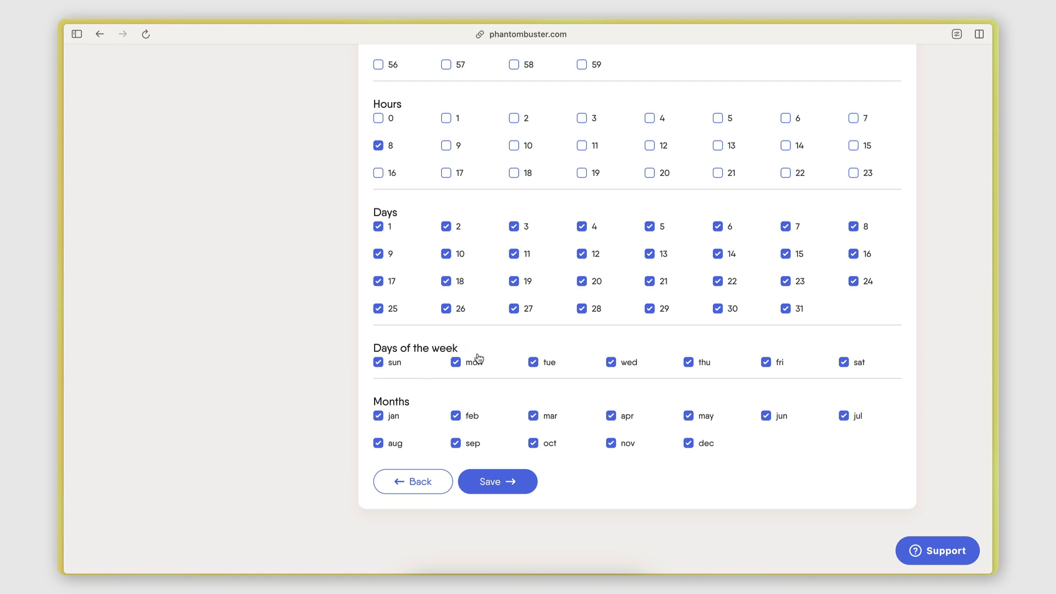
{"action": "scroll", "coordinate": [459, 357], "scroll_direction": "up", "scroll_amount": 8}
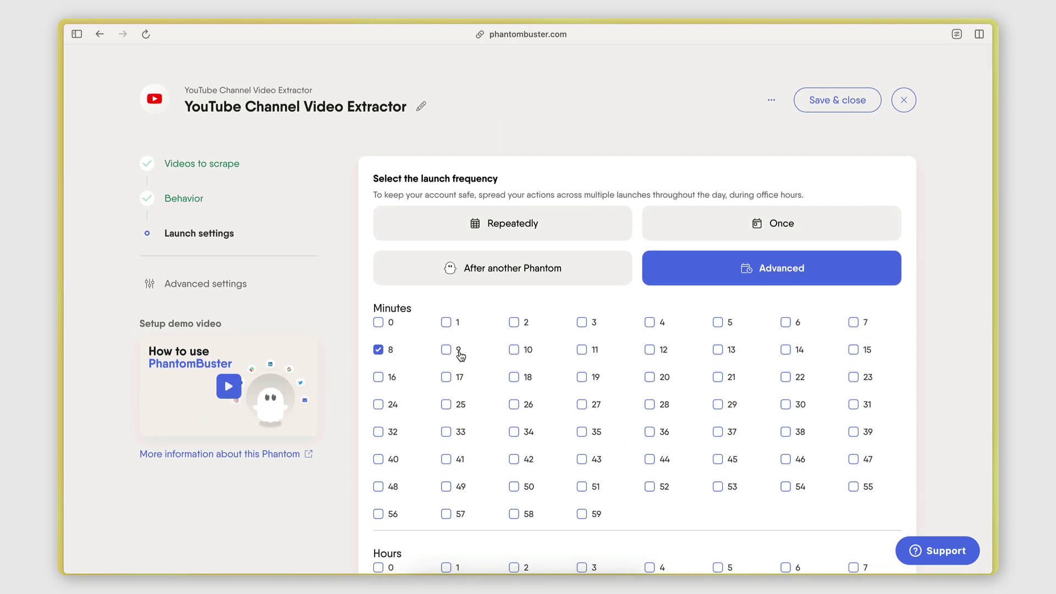
{"action": "left_click", "coordinate": [772, 223]}
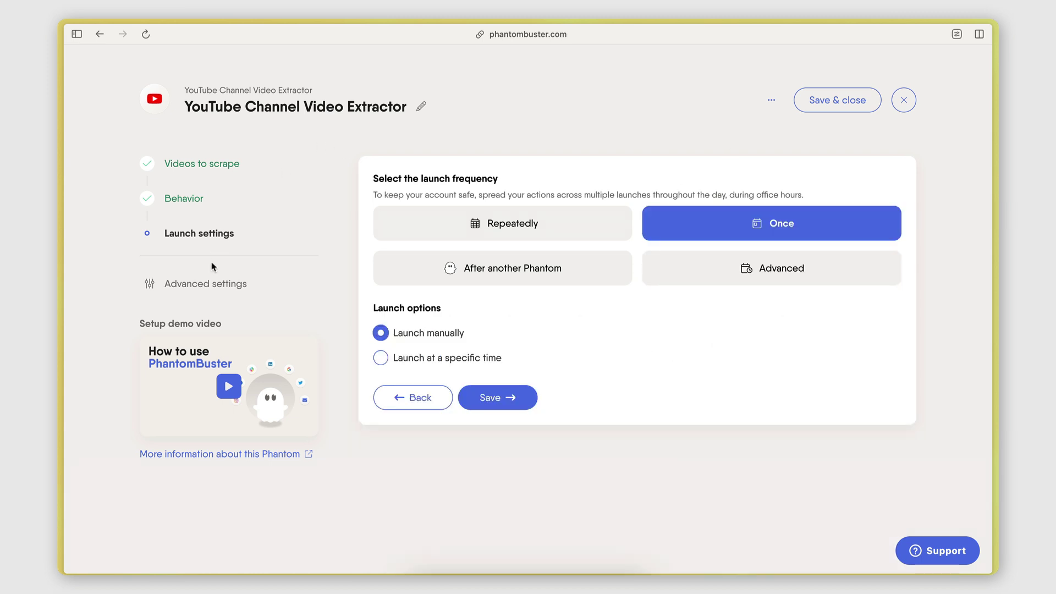
Step: Check the file management option in the Phantom's advanced settings, and close the Phantom setup without saving
{"action": "left_click", "coordinate": [181, 284]}
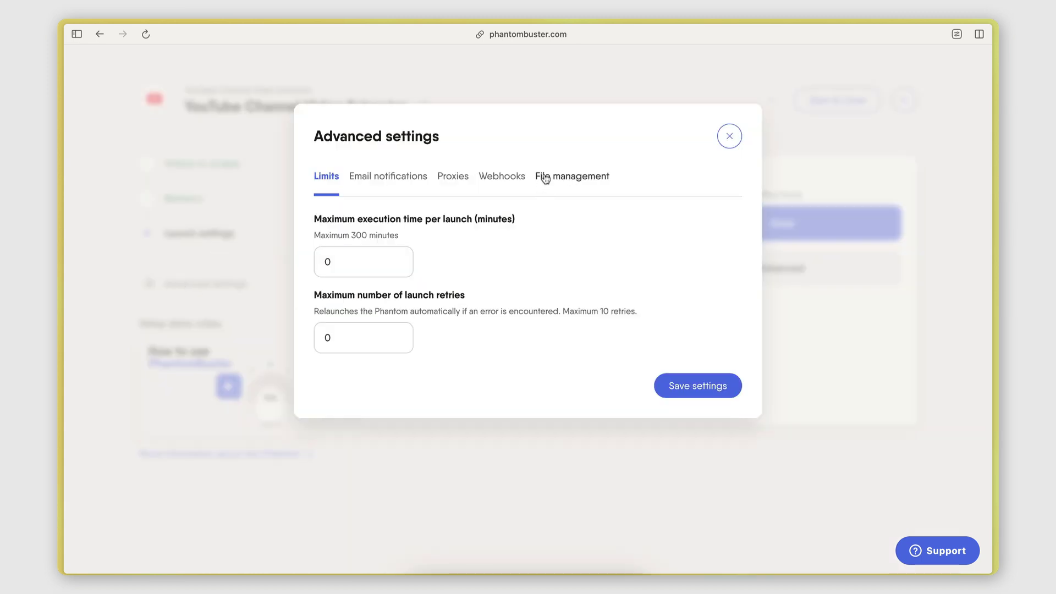
{"action": "left_click", "coordinate": [566, 177]}
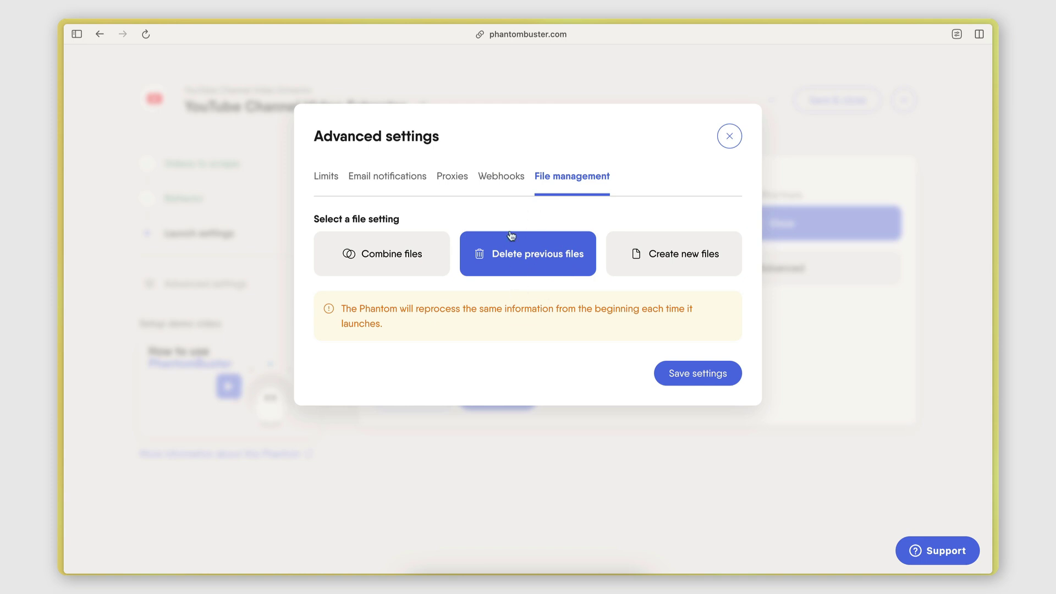
{"action": "left_click", "coordinate": [729, 136]}
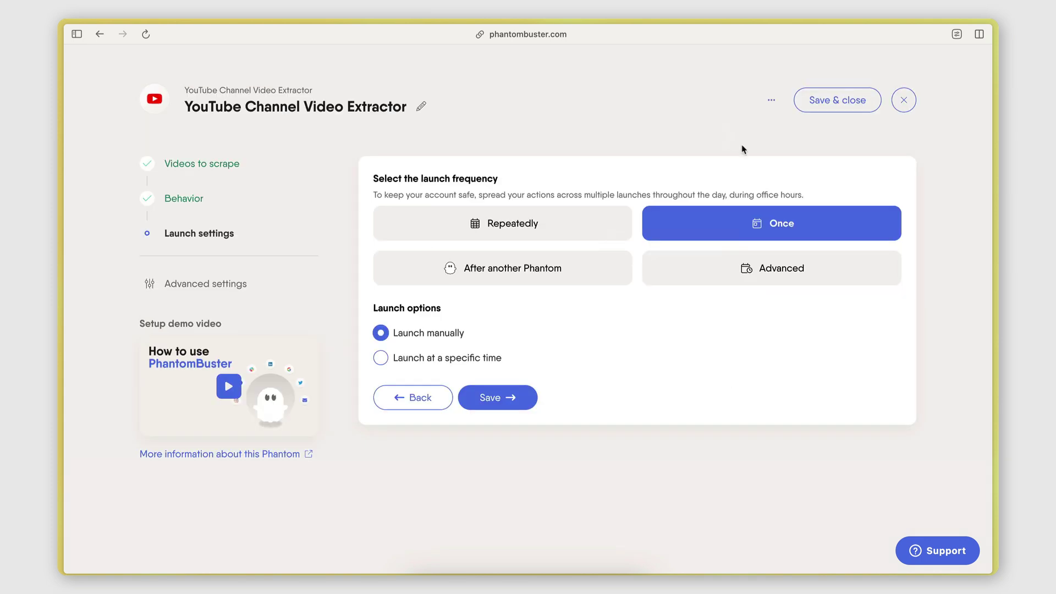
{"action": "left_click", "coordinate": [904, 100]}
Step: Switch to the Automations board in Miro and examine the flow from the channel screenshots through the spreadsheet to the Make scenario
{"action": "mouse_move", "coordinate": [59, 168]}
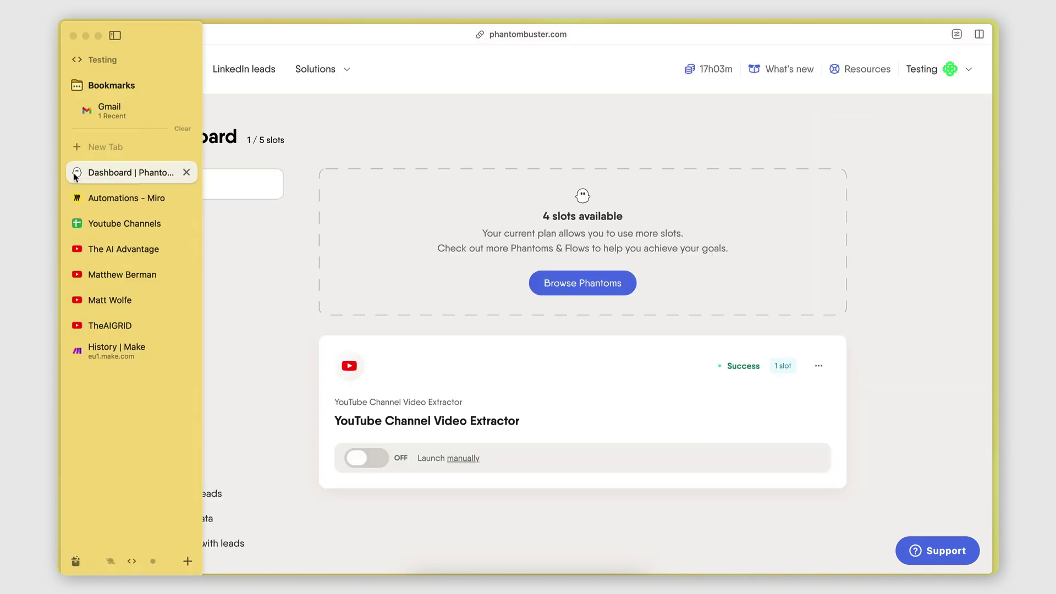
{"action": "left_click", "coordinate": [102, 199]}
{"action": "scroll", "coordinate": [419, 331], "scroll_direction": "down", "scroll_amount": 3}
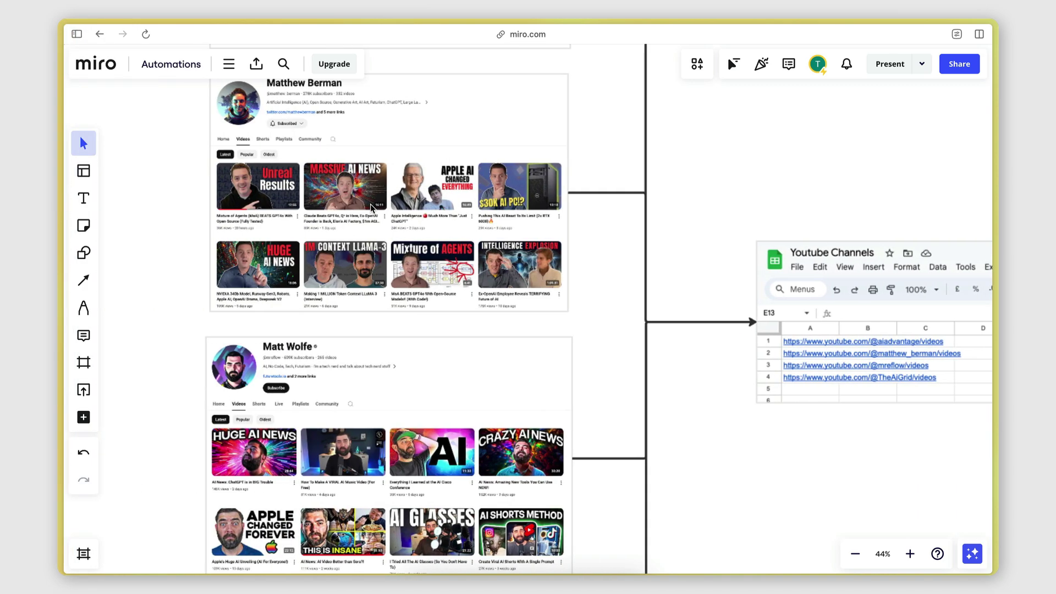
{"action": "scroll", "coordinate": [372, 208], "scroll_direction": "up", "scroll_amount": 5}
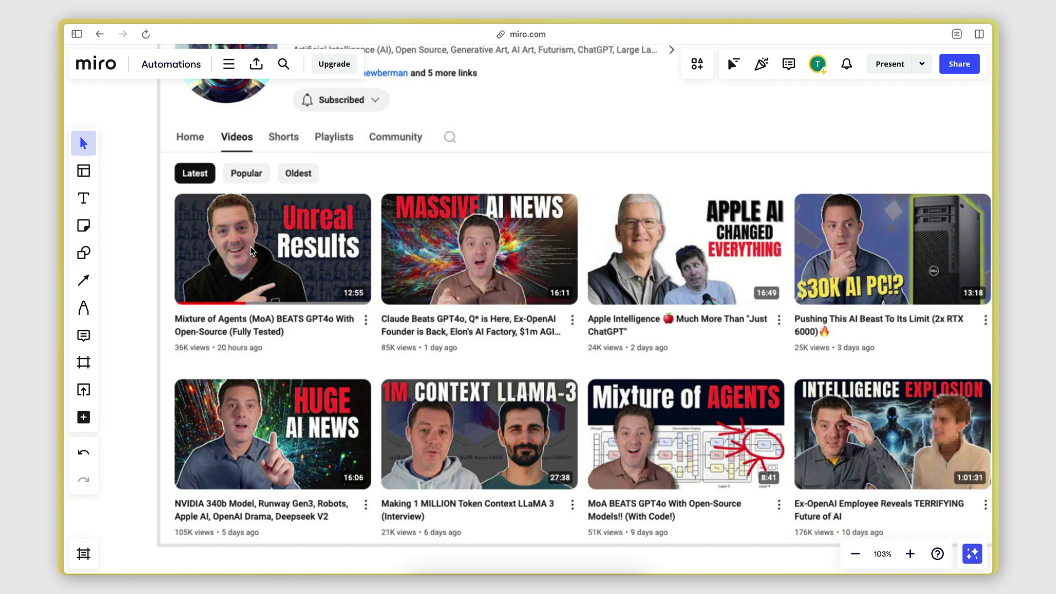
{"action": "scroll", "coordinate": [250, 252], "scroll_direction": "down", "scroll_amount": 5}
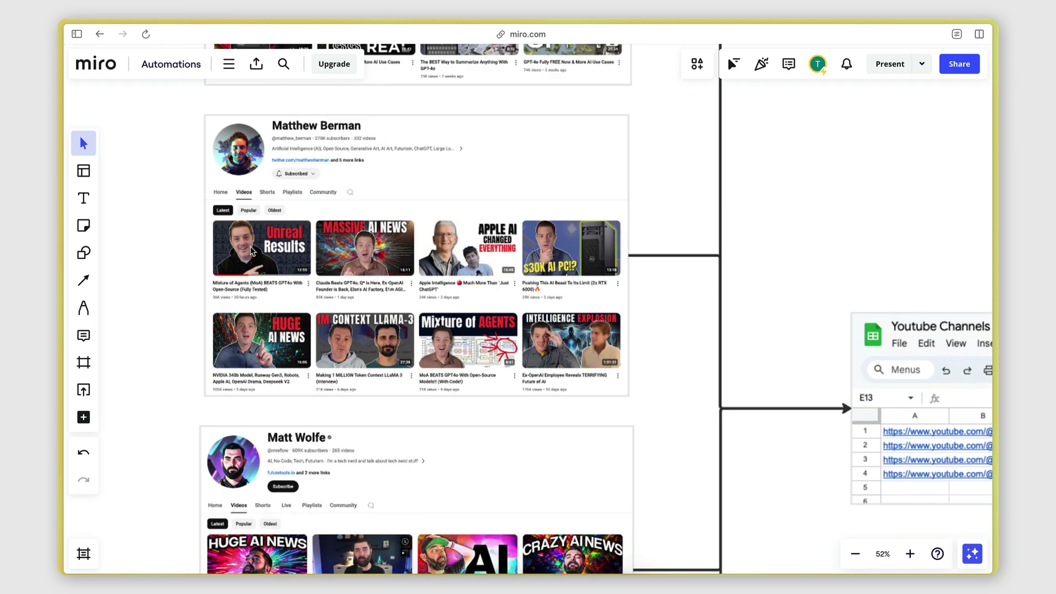
{"action": "scroll", "coordinate": [581, 326], "scroll_direction": "down", "scroll_amount": 2}
{"action": "scroll", "coordinate": [580, 326], "scroll_direction": "right", "scroll_amount": 15}
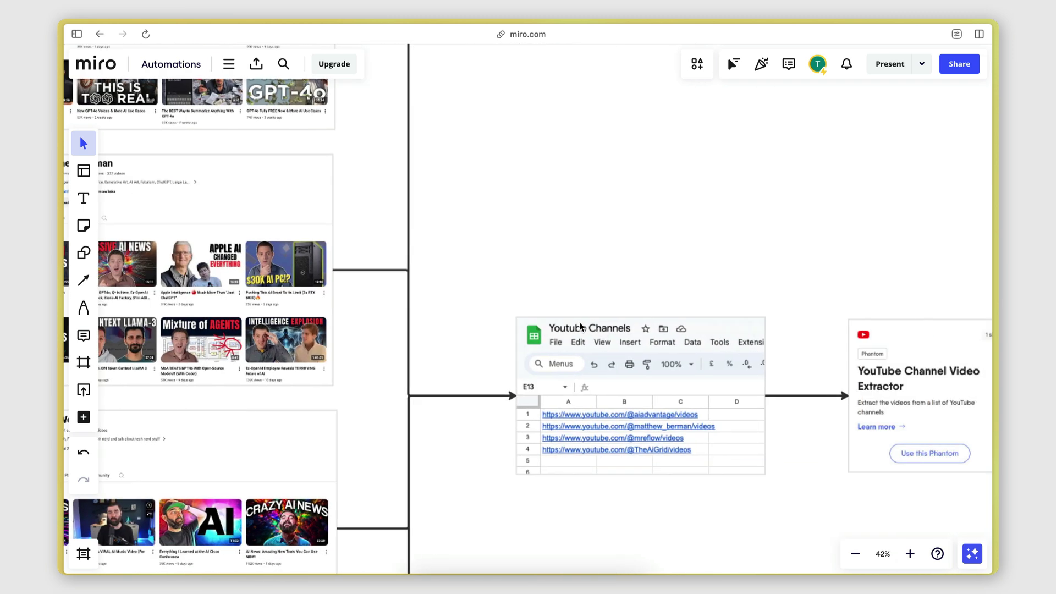
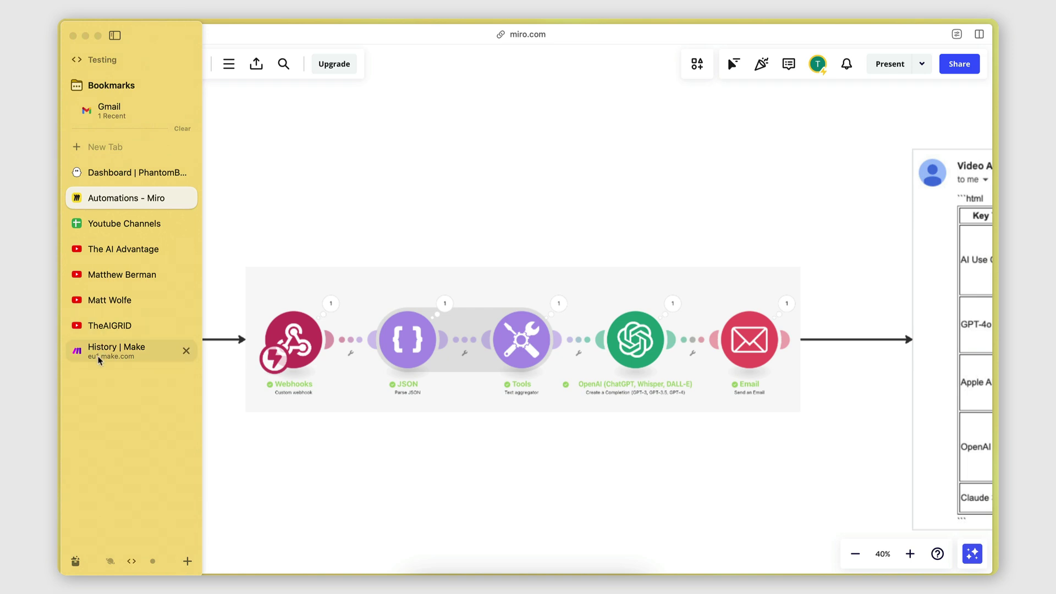
Step: Switch to Make and open the Video Analyzer scenario's editable diagram
{"action": "left_click", "coordinate": [157, 135]}
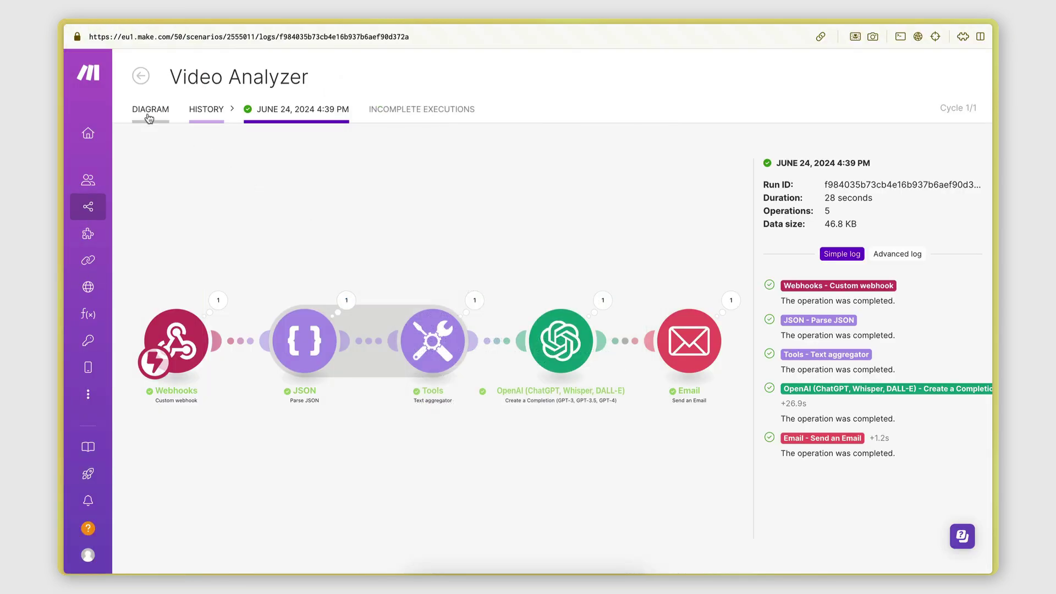
{"action": "left_click", "coordinate": [147, 110]}
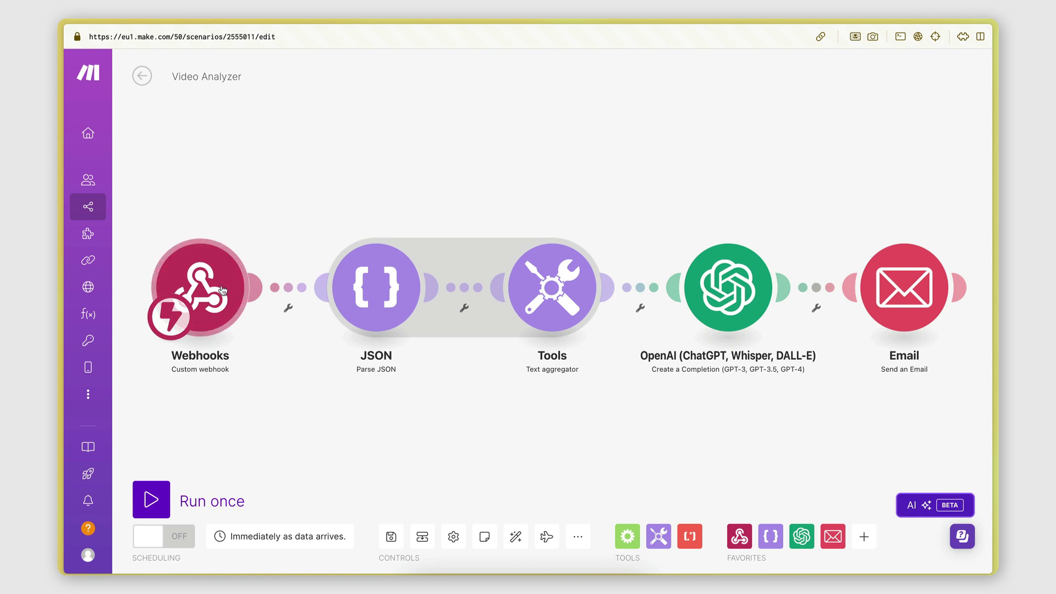
Step: Switch back to PhantomBuster and reopen the setup of the YouTube Channel Video Extractor
{"action": "mouse_move", "coordinate": [61, 204]}
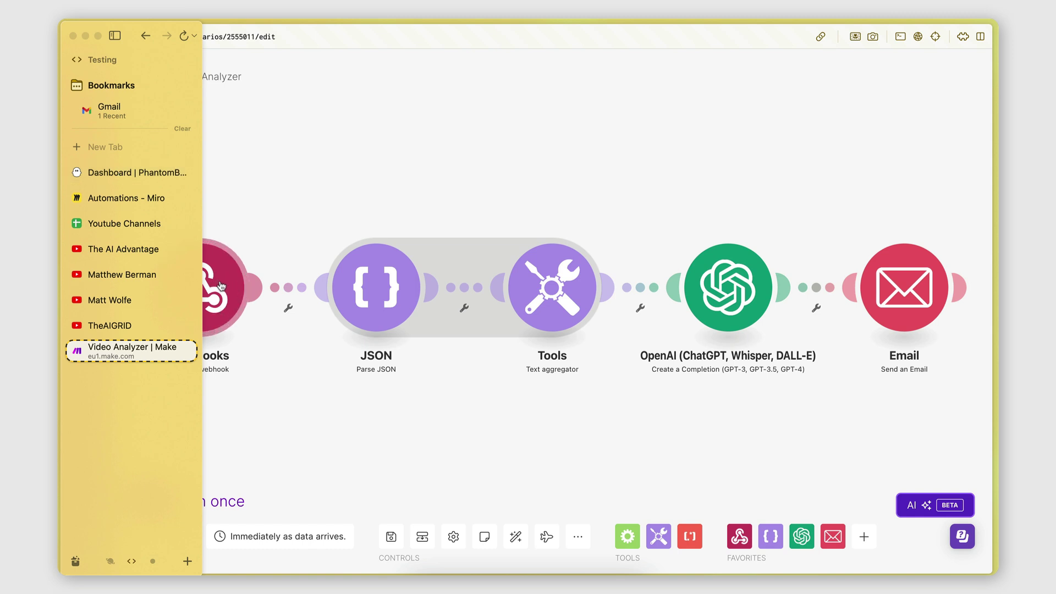
{"action": "left_click", "coordinate": [132, 172]}
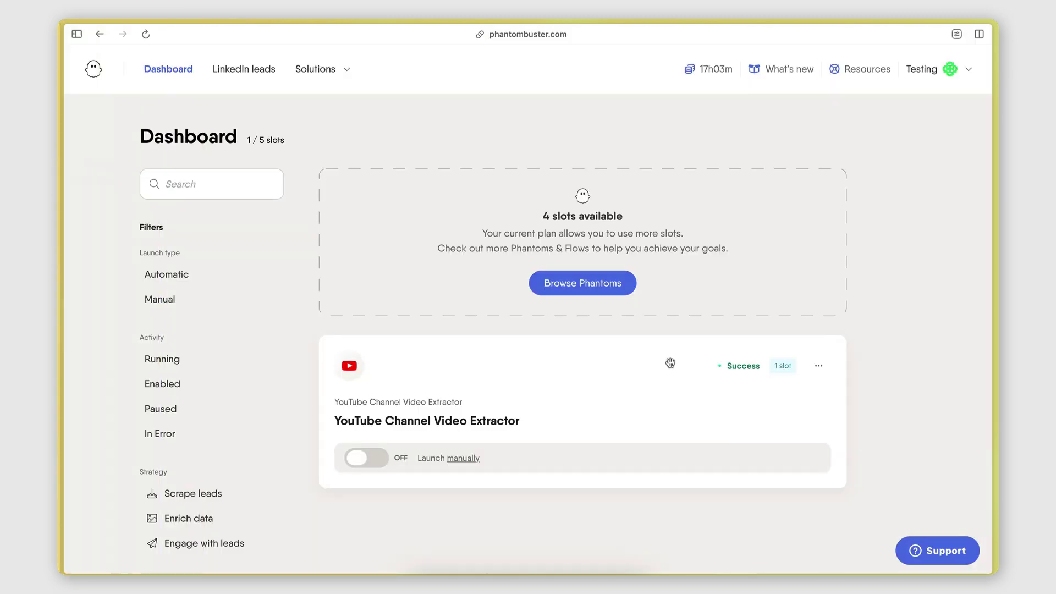
{"action": "left_click", "coordinate": [821, 365]}
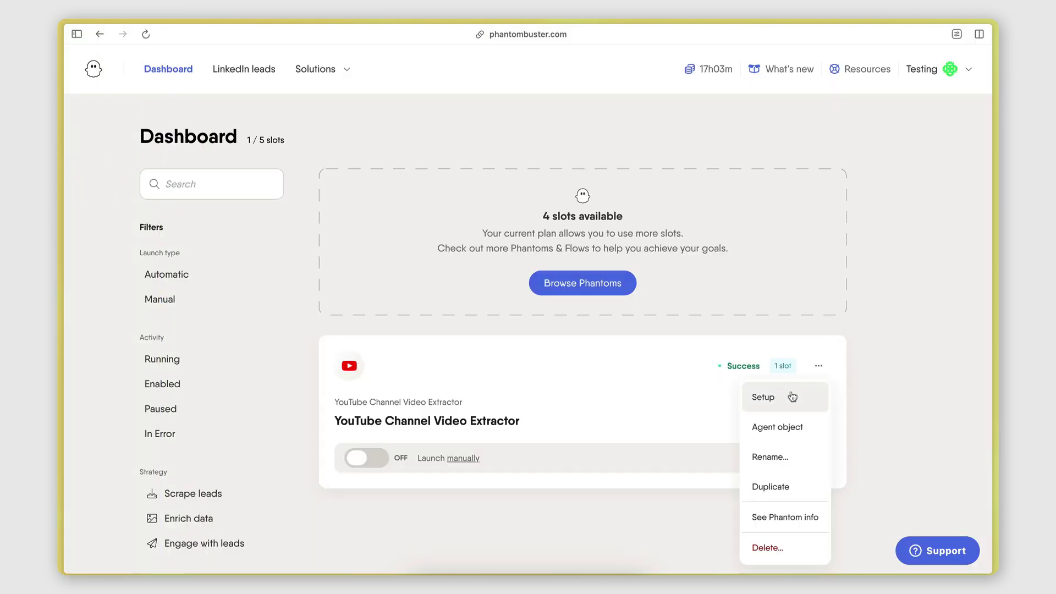
{"action": "left_click", "coordinate": [796, 396]}
Step: Inspect the custom webhook URL in the Phantom's advanced webhook settings, and close the settings without changes
{"action": "left_click", "coordinate": [186, 285]}
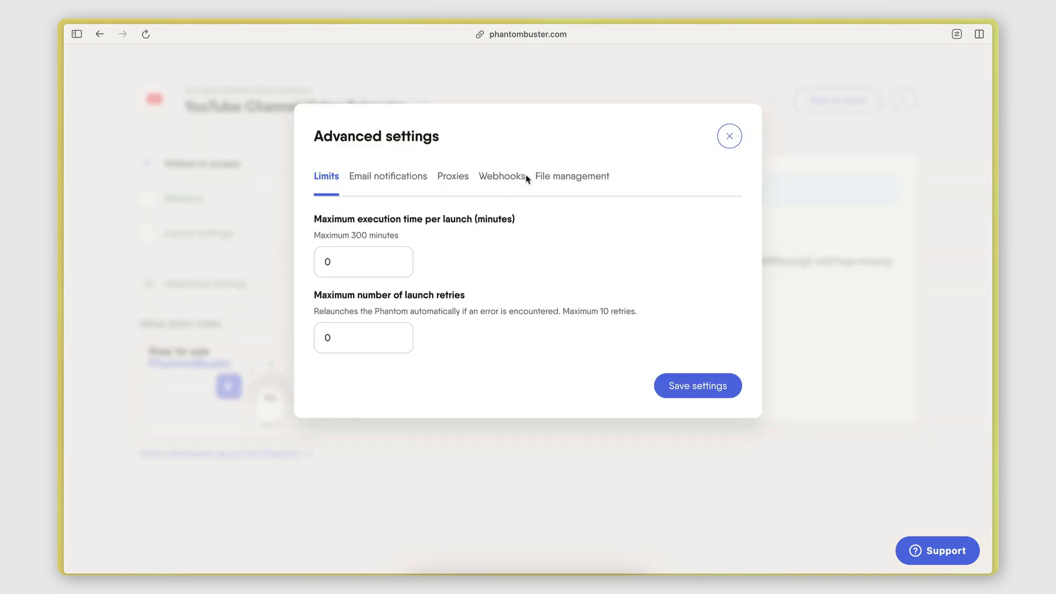
{"action": "left_click", "coordinate": [502, 177]}
{"action": "left_click", "coordinate": [354, 249]}
{"action": "left_click", "coordinate": [324, 322]}
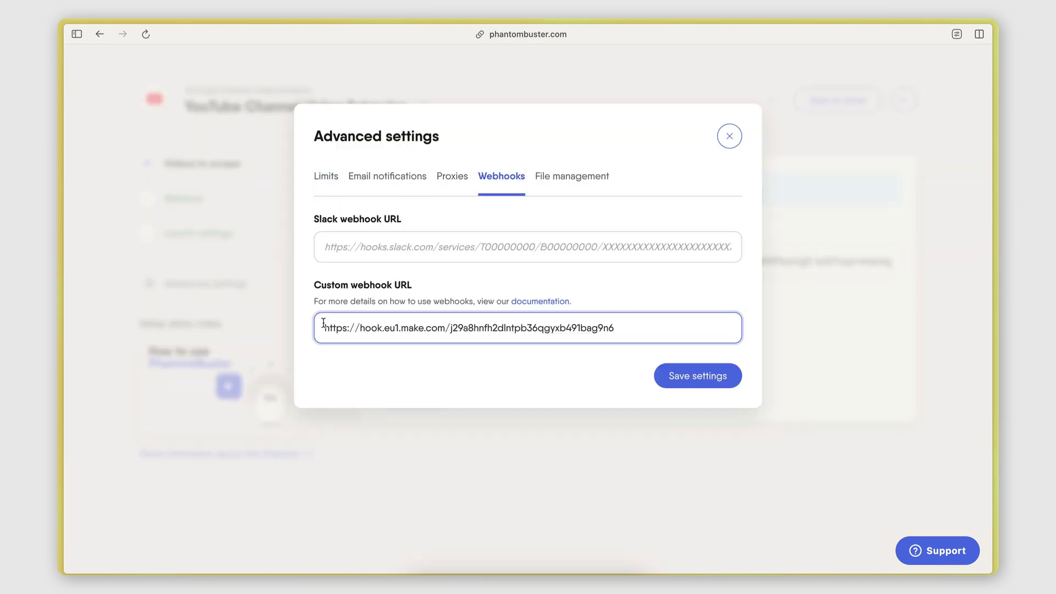
{"action": "left_click", "coordinate": [432, 375]}
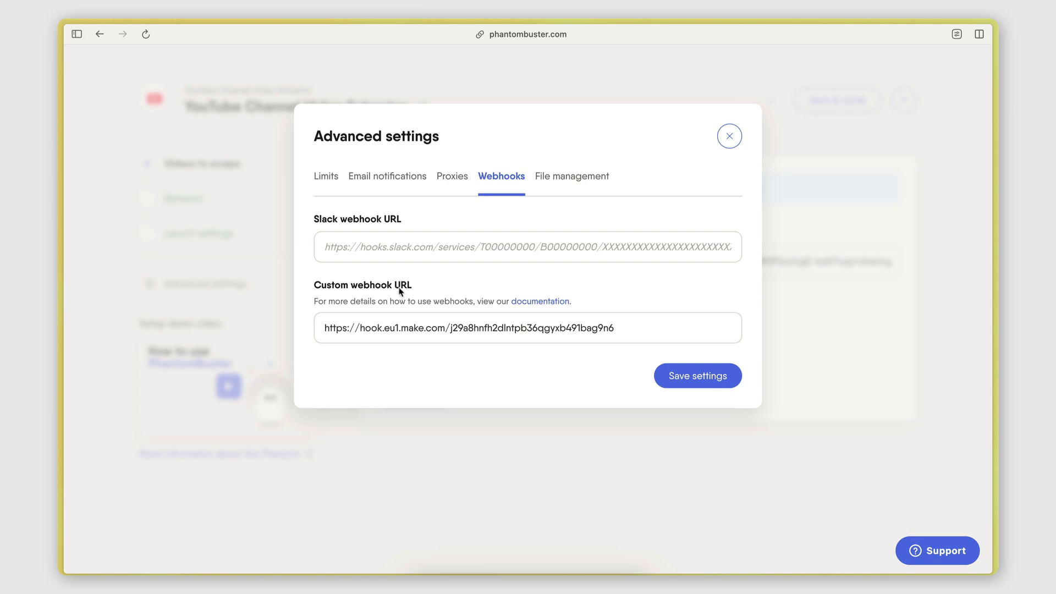
{"action": "left_click", "coordinate": [325, 332]}
{"action": "left_click_drag", "start_coordinate": [322, 332], "coordinate": [615, 332]}
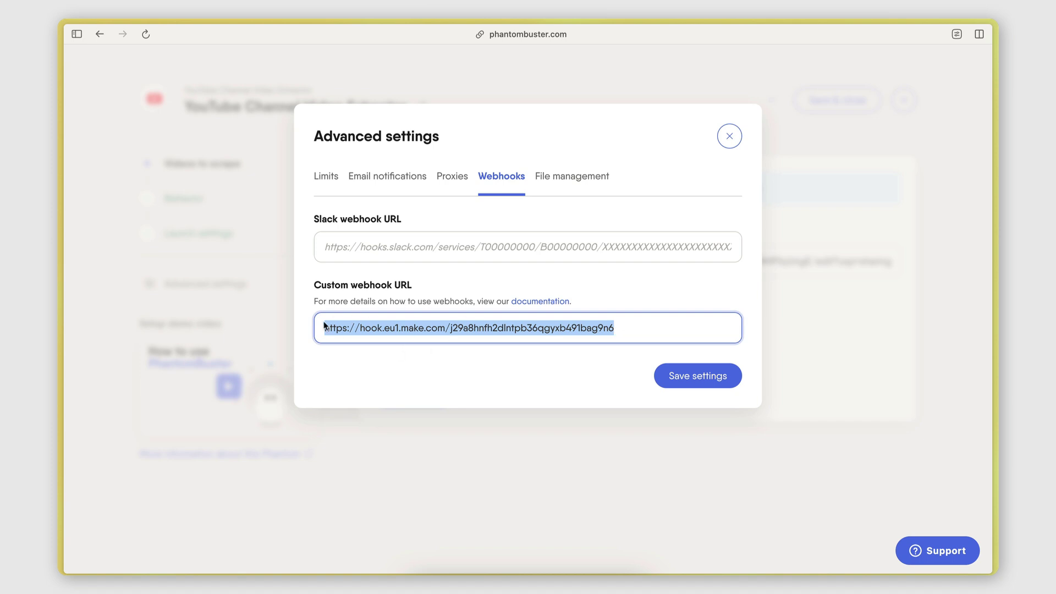
{"action": "left_click", "coordinate": [379, 350]}
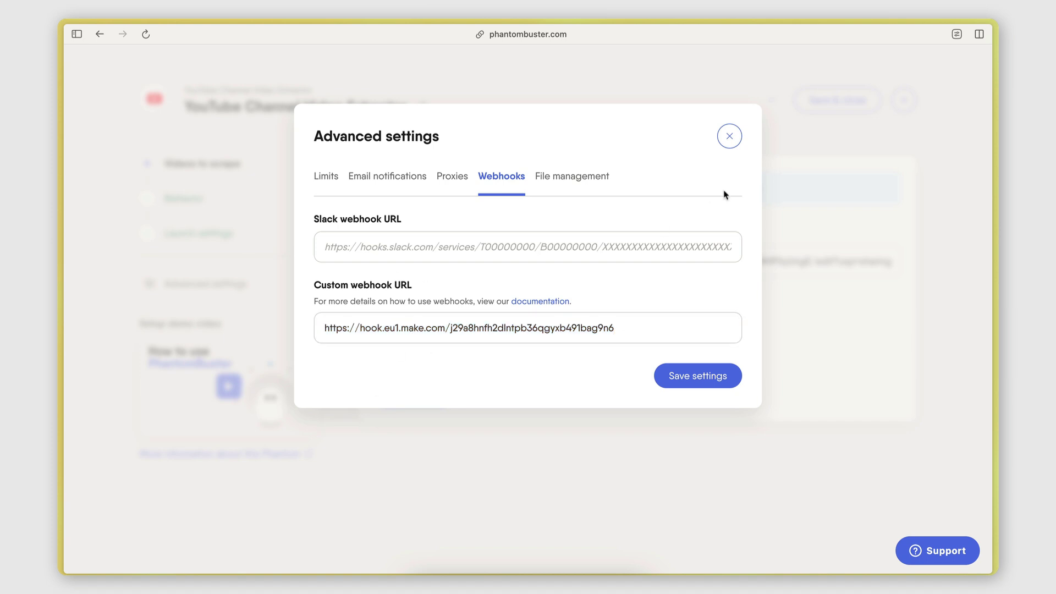
{"action": "left_click", "coordinate": [725, 134]}
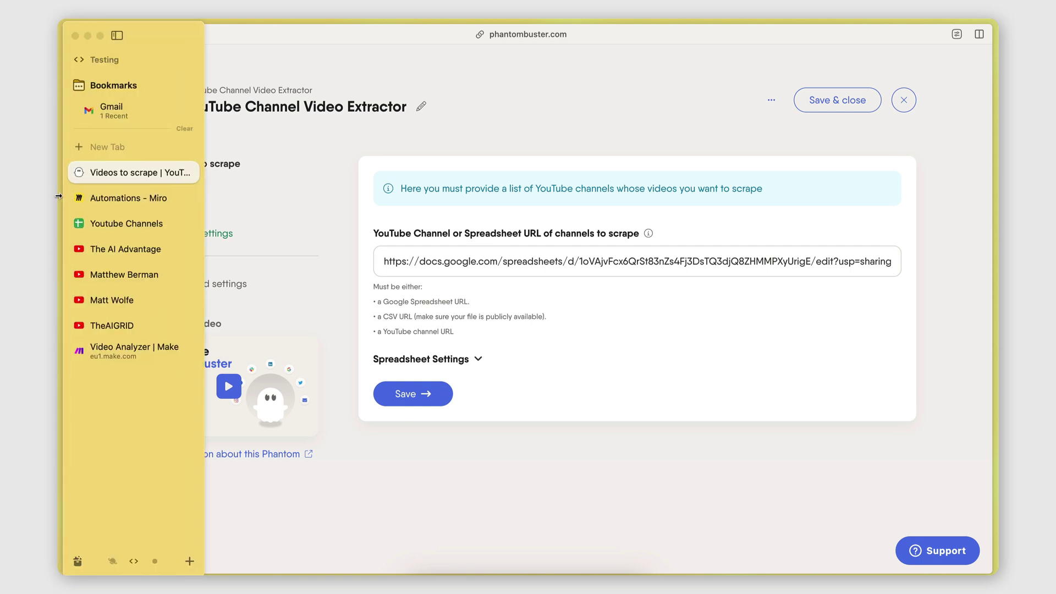
Step: Switch to the Video Analyzer scenario in Make and open the Webhooks module's settings to check its webhook address
{"action": "mouse_move", "coordinate": [62, 282]}
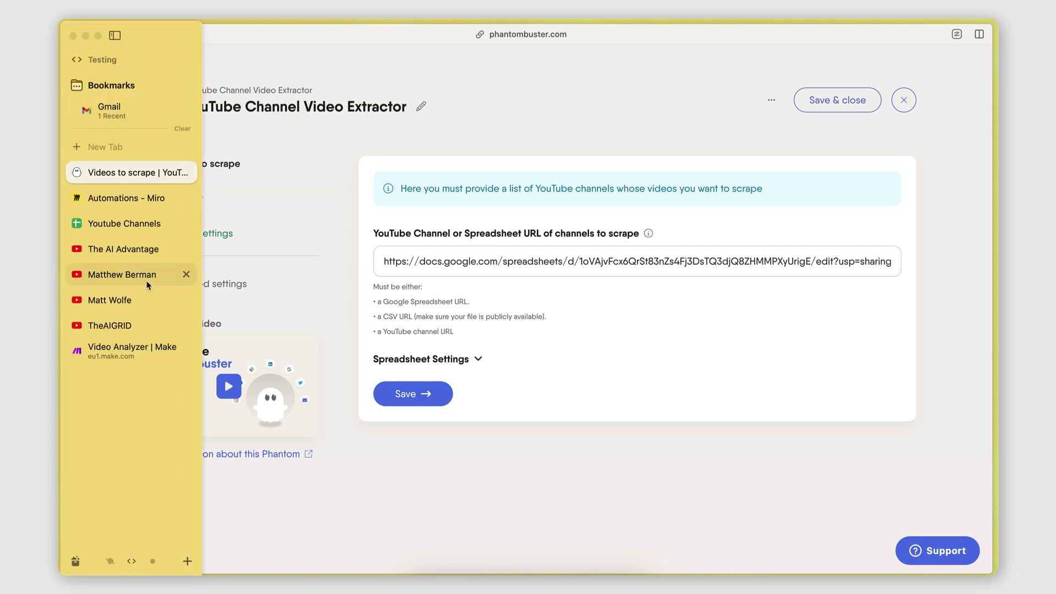
{"action": "left_click", "coordinate": [138, 350]}
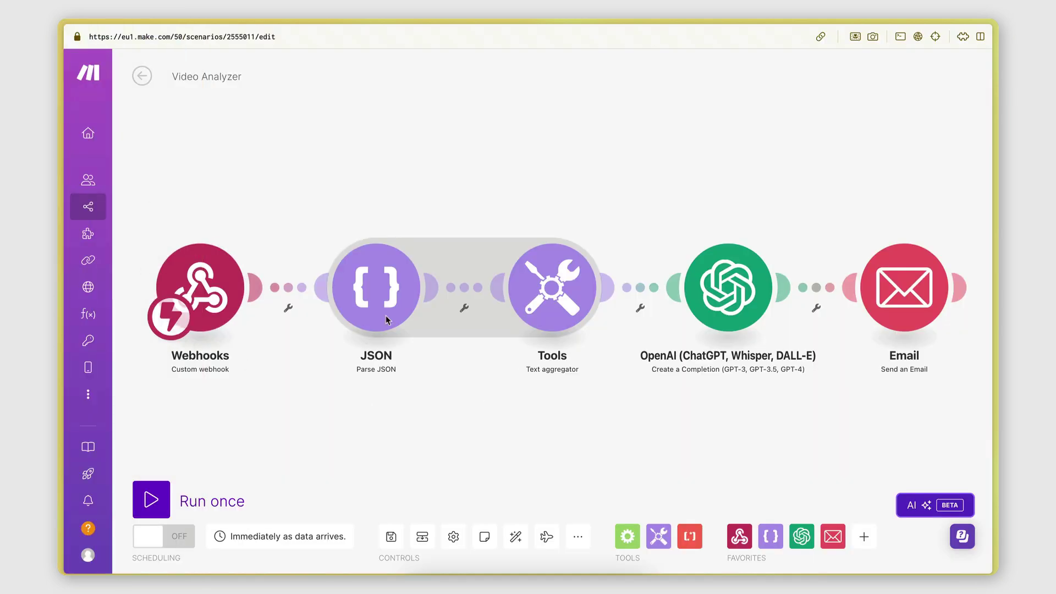
{"action": "left_click", "coordinate": [205, 292]}
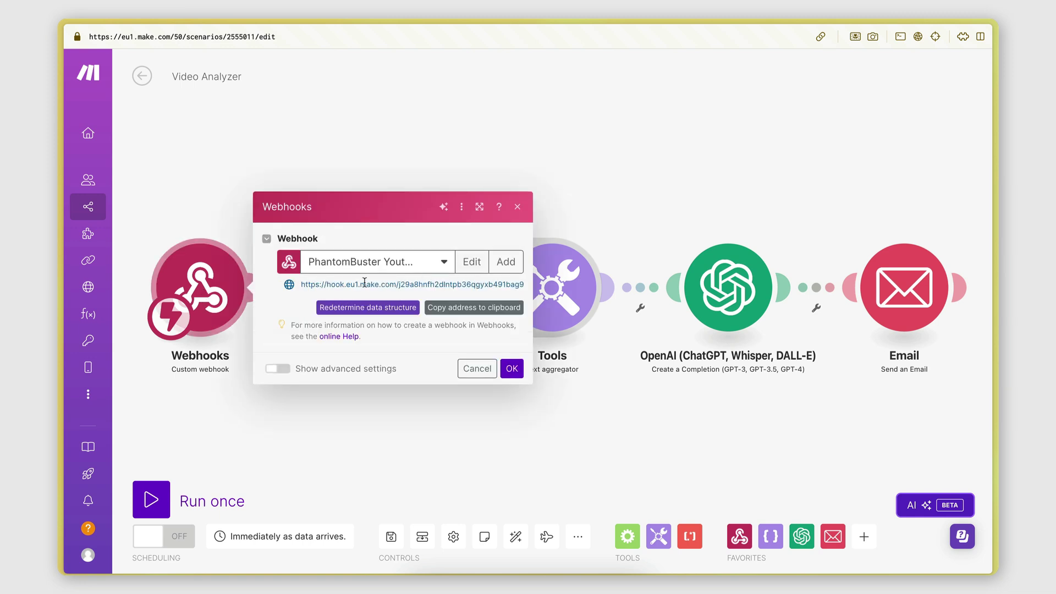
Step: Close the Webhooks settings and open the log of the Video Analyzer run from Jun 24, 2024, 4:39:56 PM
{"action": "left_click", "coordinate": [418, 179]}
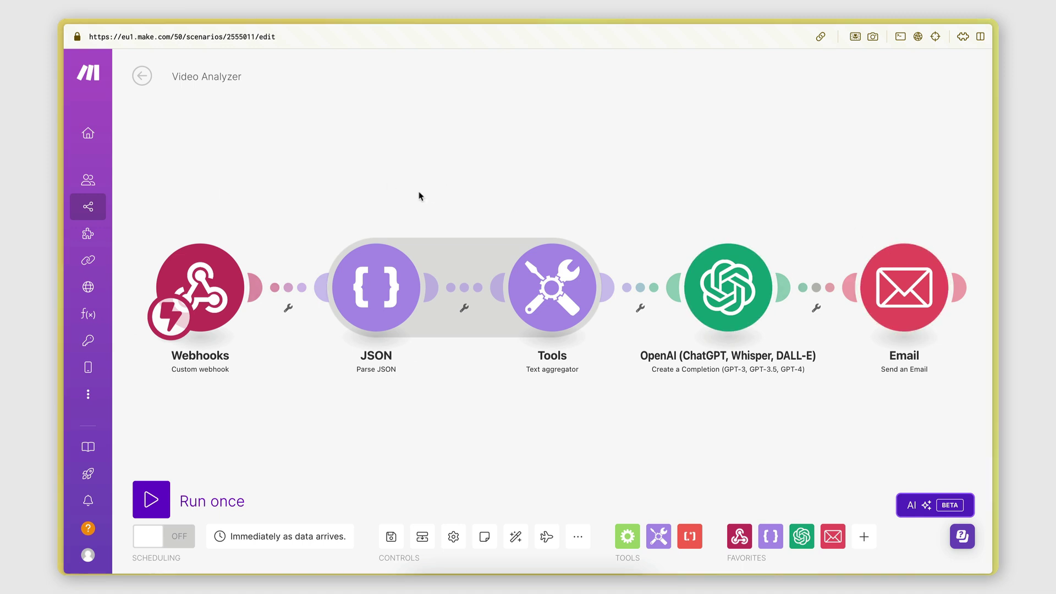
{"action": "left_click", "coordinate": [142, 77]}
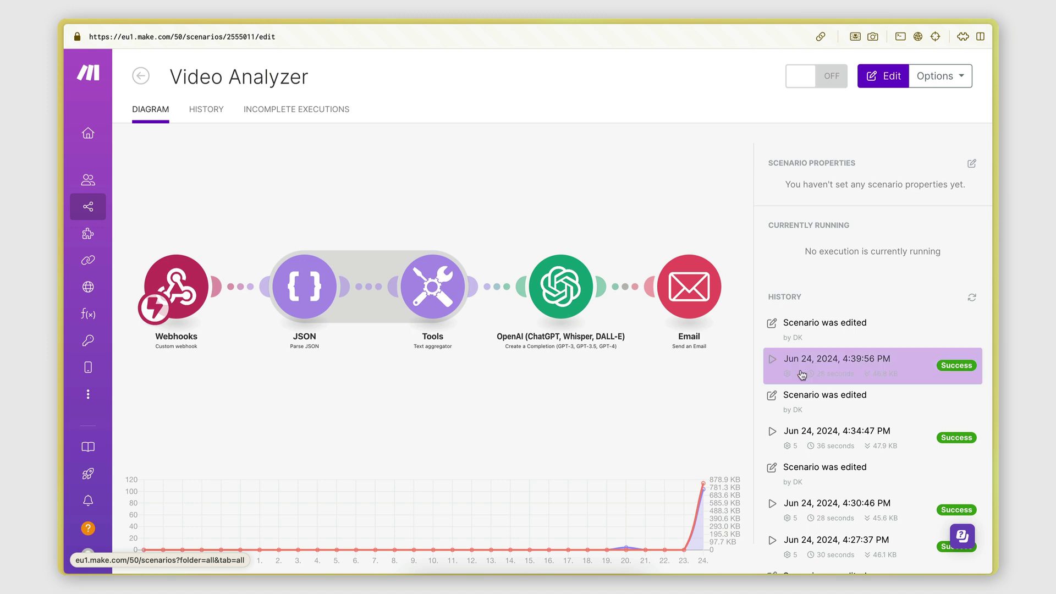
{"action": "left_click", "coordinate": [864, 364]}
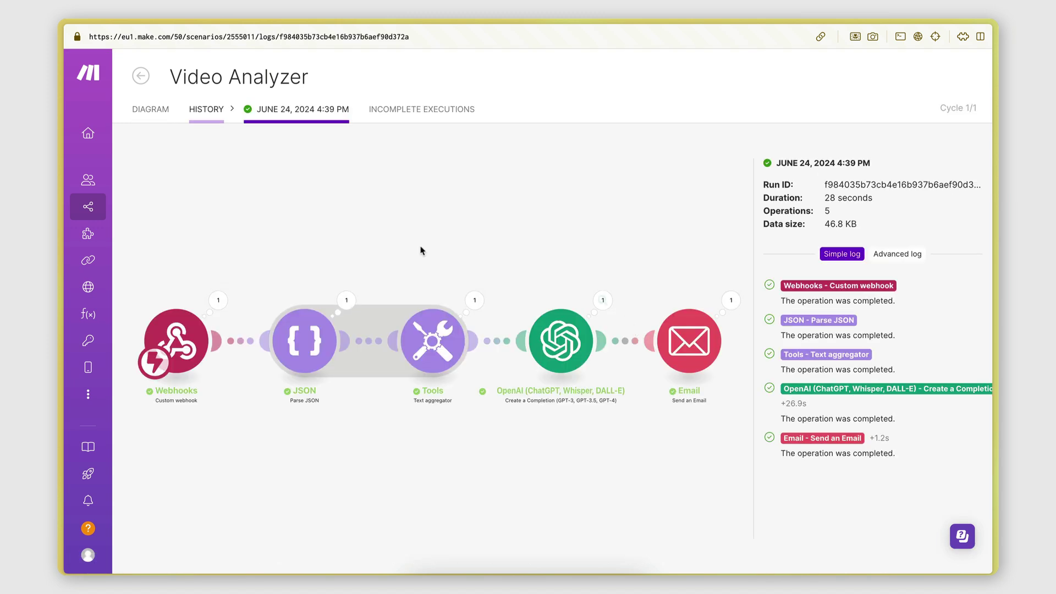
Step: Examine the Webhooks module's output in this run, expanding the full resultObject text, and close the output
{"action": "left_click", "coordinate": [218, 300]}
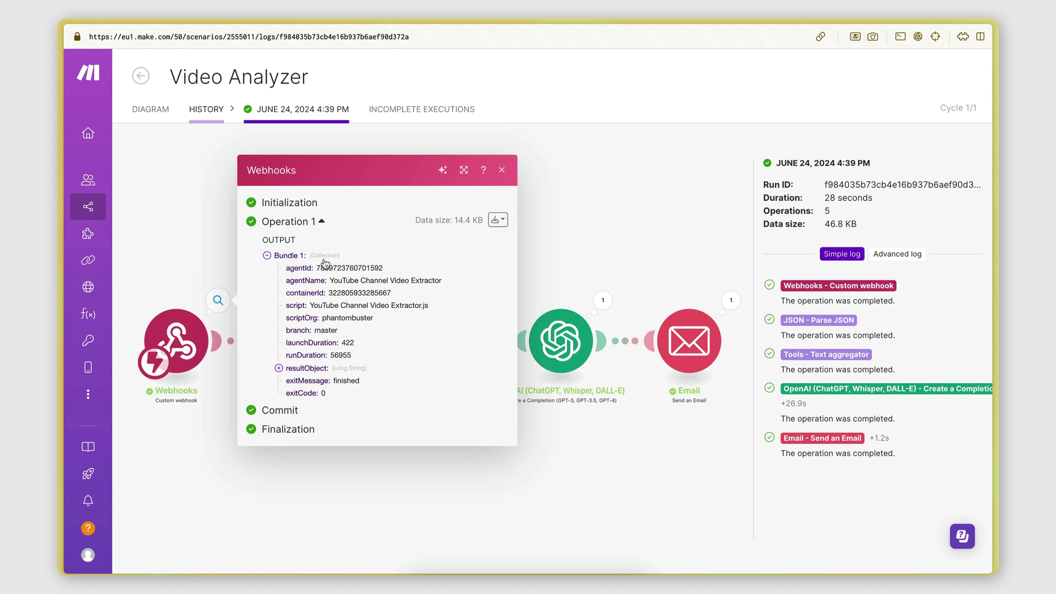
{"action": "left_click", "coordinate": [279, 368]}
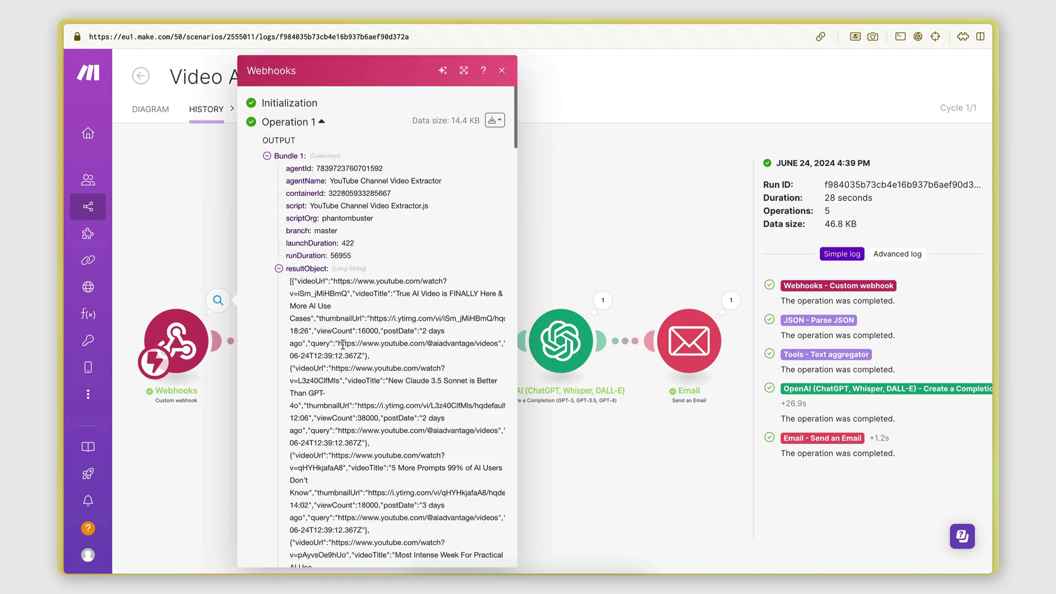
{"action": "scroll", "coordinate": [292, 248], "scroll_direction": "down", "scroll_amount": 3}
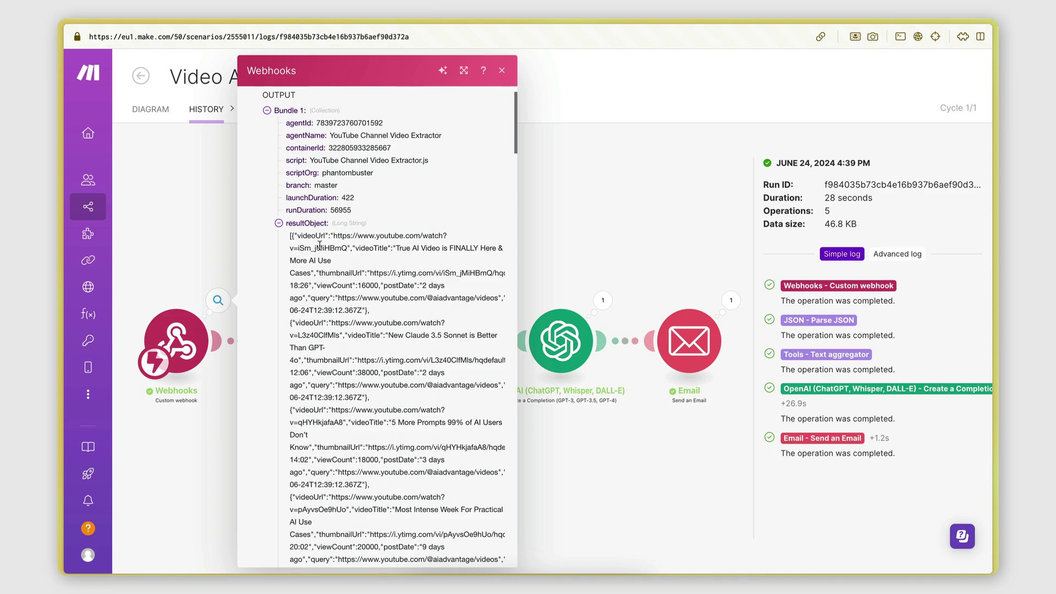
{"action": "left_click_drag", "start_coordinate": [286, 239], "coordinate": [385, 436]}
{"action": "scroll", "coordinate": [386, 435], "scroll_direction": "up", "scroll_amount": 10}
{"action": "left_click", "coordinate": [354, 339]}
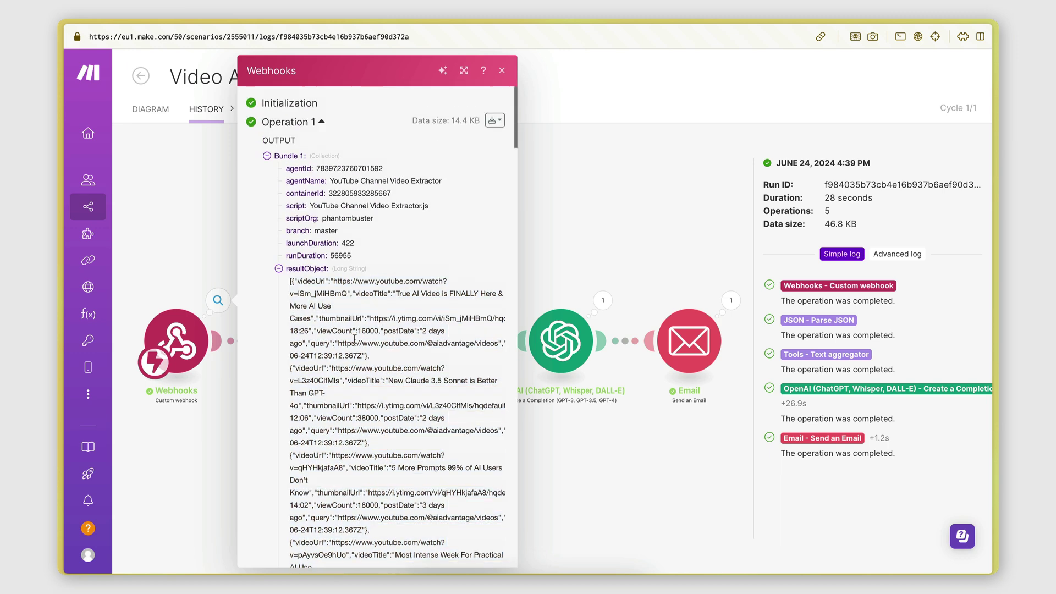
{"action": "left_click", "coordinate": [649, 176]}
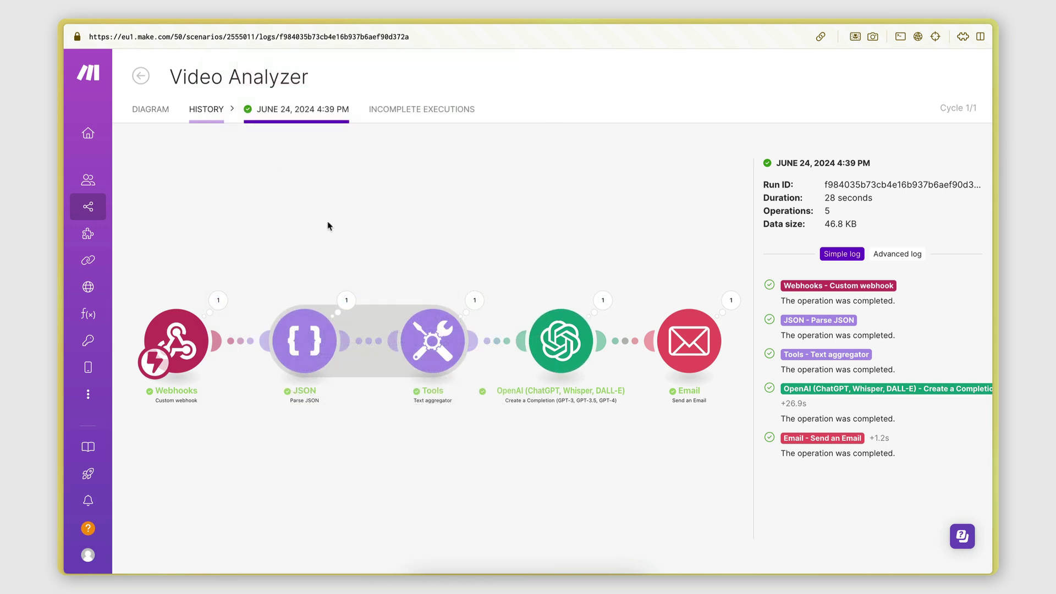
Step: Return to the scenario diagram and review the settings of the Parse JSON and Text aggregator modules
{"action": "left_click", "coordinate": [165, 118]}
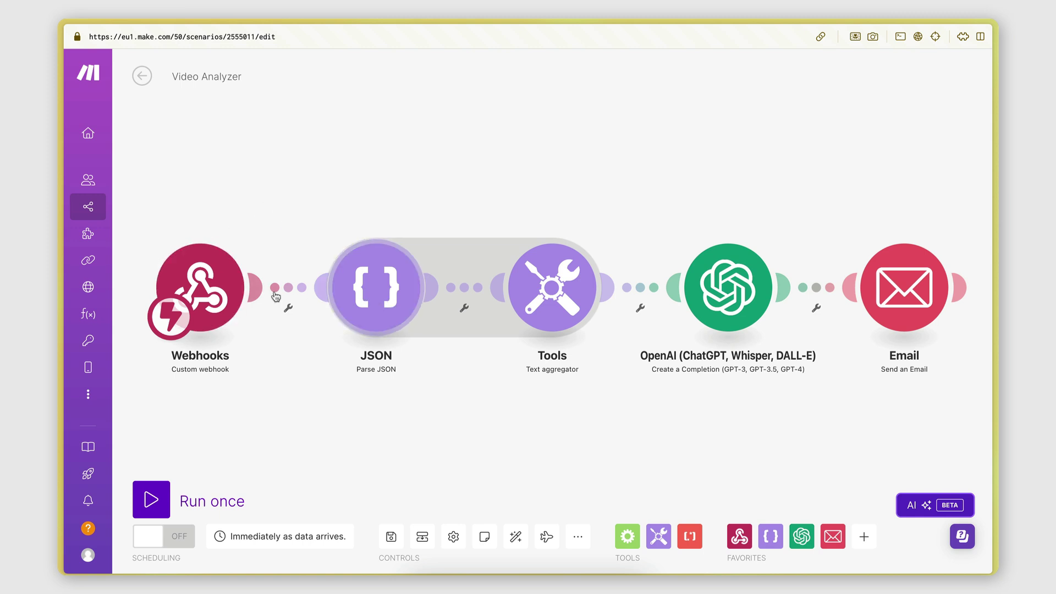
{"action": "left_click", "coordinate": [354, 302]}
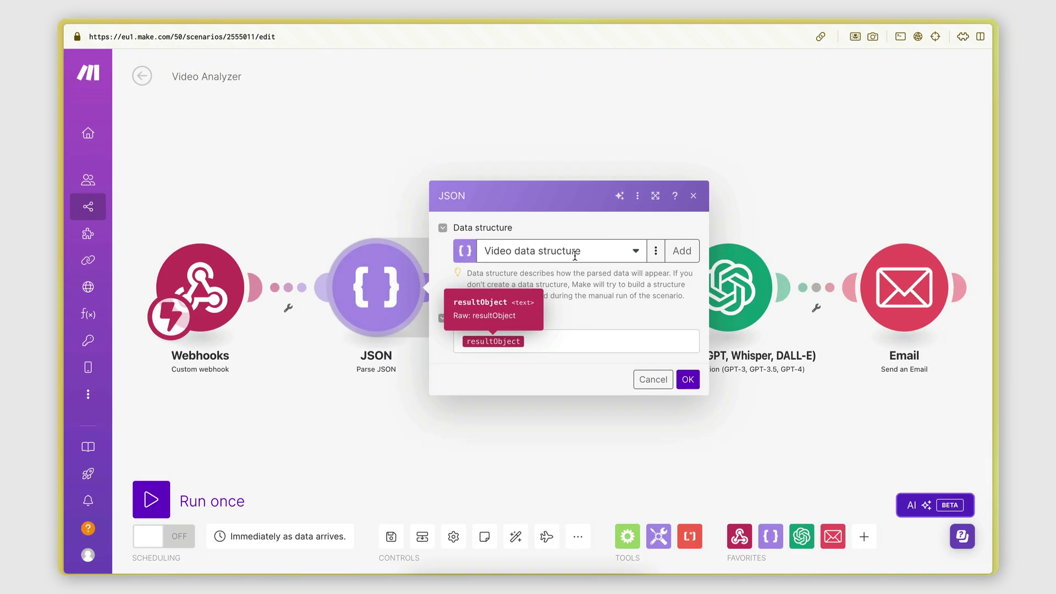
{"action": "left_click", "coordinate": [653, 379]}
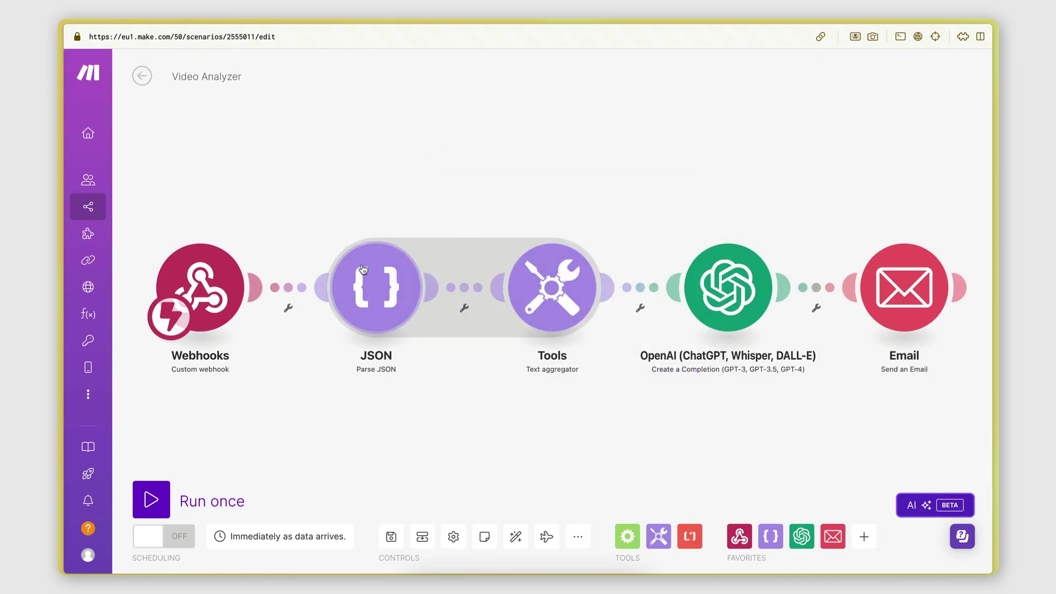
{"action": "left_click", "coordinate": [555, 295]}
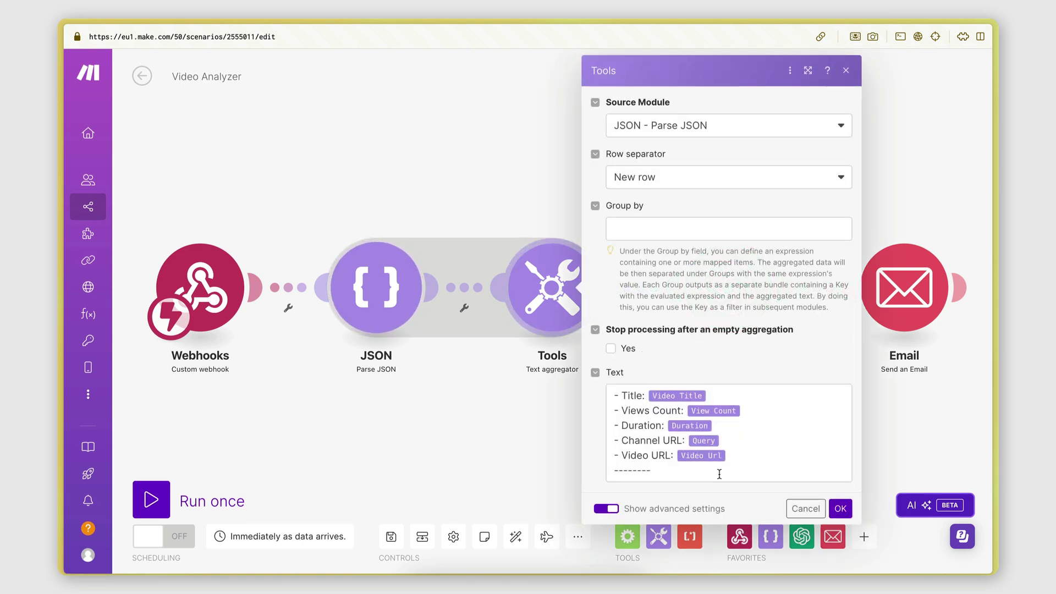
{"action": "left_click", "coordinate": [841, 509]}
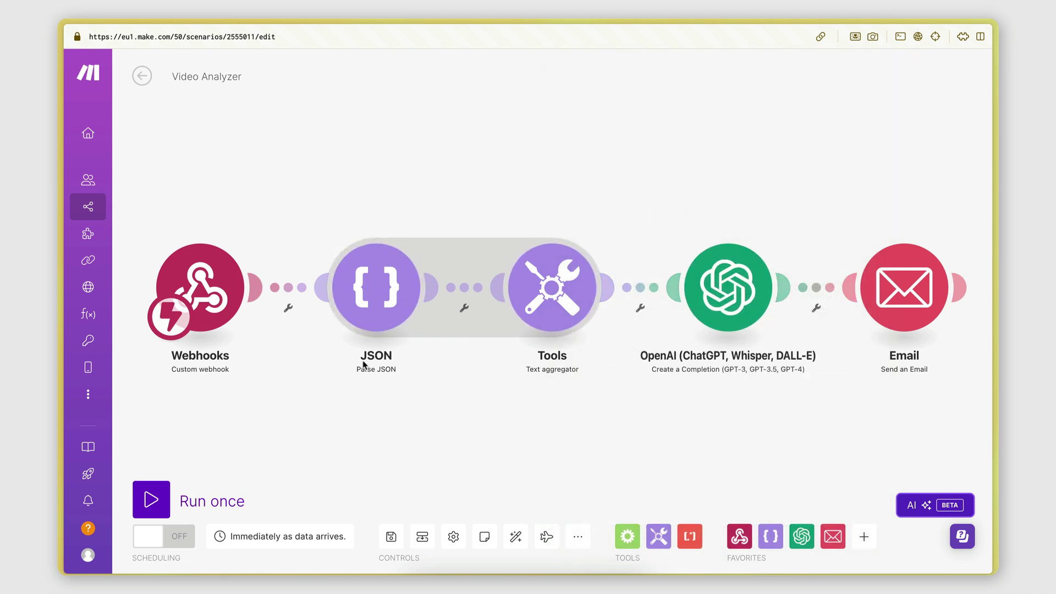
Step: Open the Parse JSON module's Video data structure, look through its fields, and close both dialogs without changes
{"action": "left_click", "coordinate": [370, 311]}
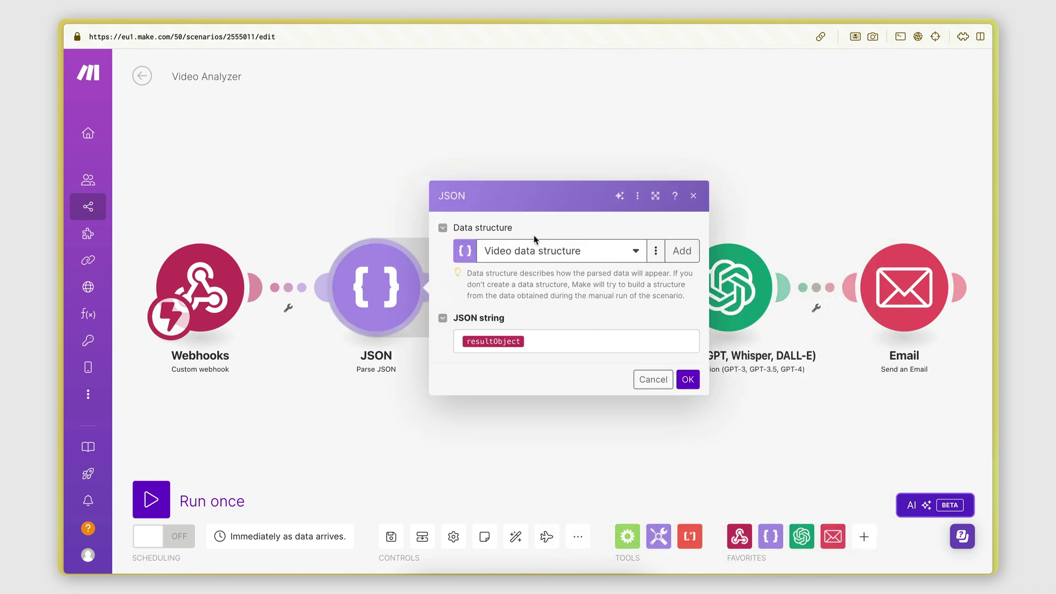
{"action": "left_click", "coordinate": [654, 253]}
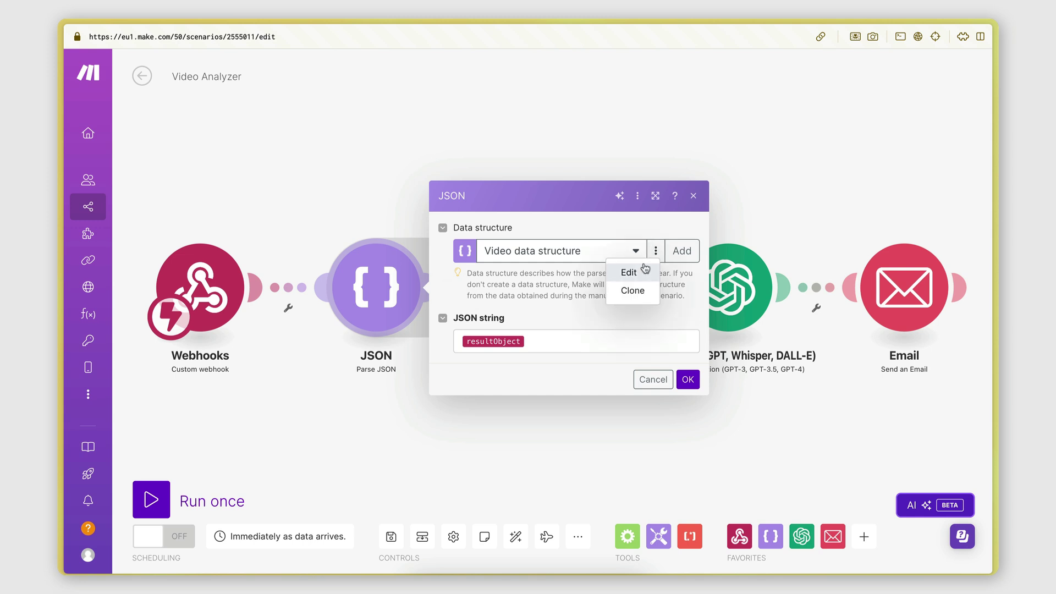
{"action": "left_click", "coordinate": [644, 270]}
{"action": "scroll", "coordinate": [807, 313], "scroll_direction": "down", "scroll_amount": 13}
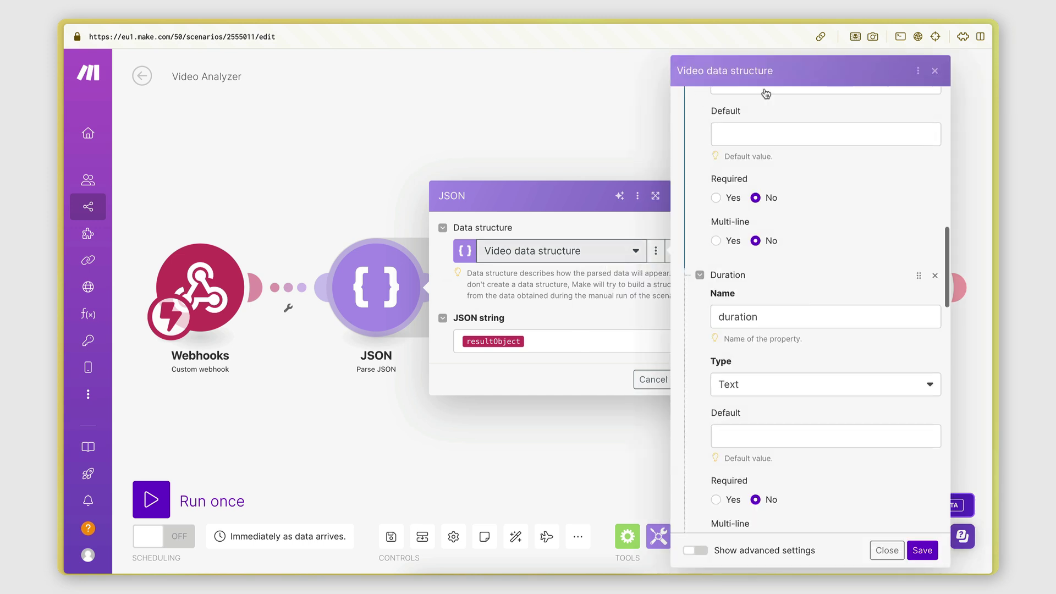
{"action": "scroll", "coordinate": [752, 311], "scroll_direction": "down", "scroll_amount": 7}
{"action": "scroll", "coordinate": [754, 330], "scroll_direction": "down", "scroll_amount": 10}
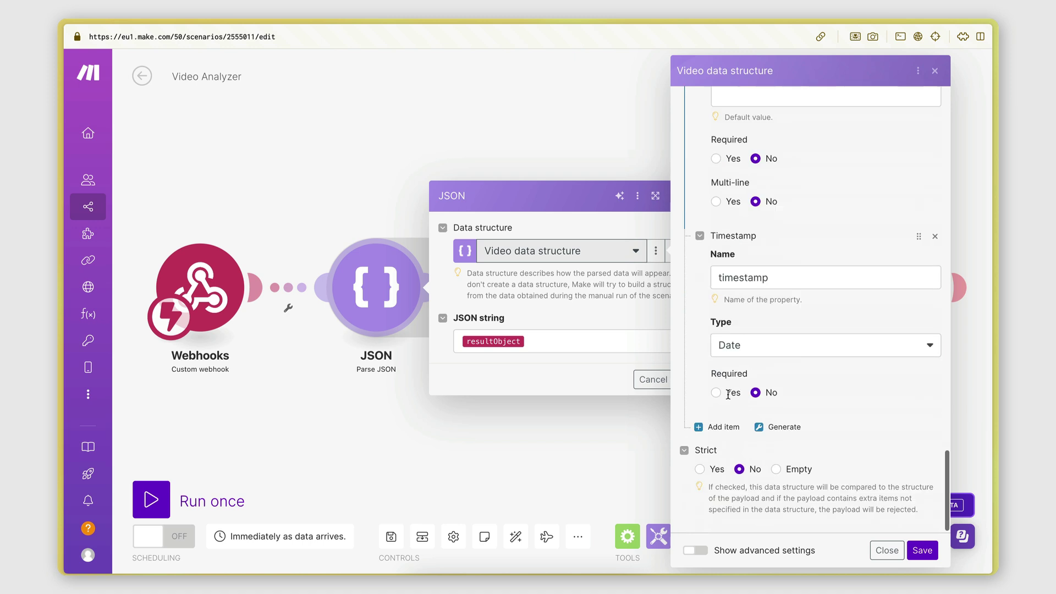
{"action": "scroll", "coordinate": [748, 324], "scroll_direction": "up", "scroll_amount": 20}
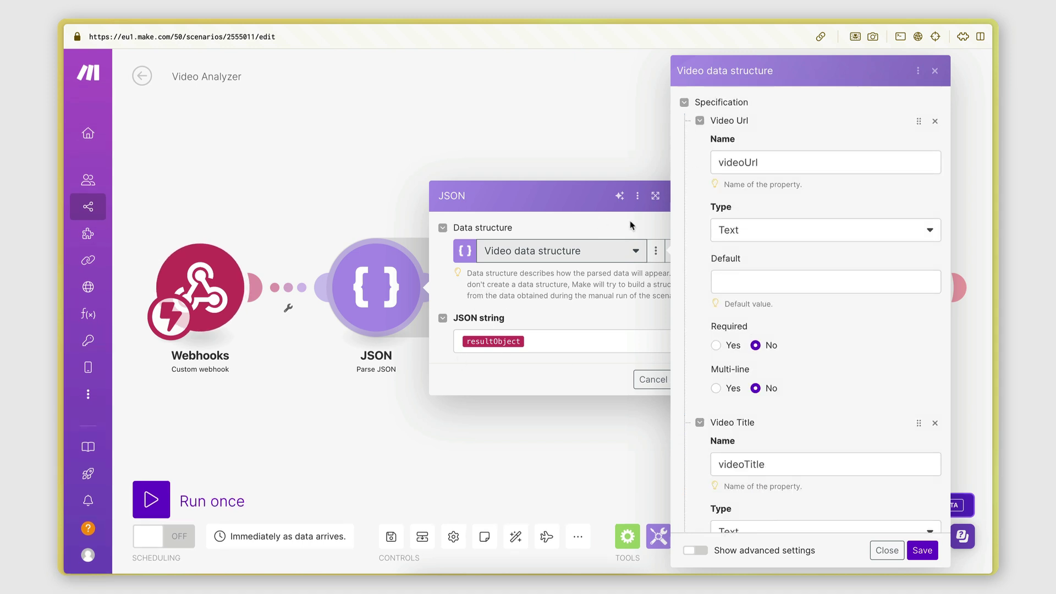
{"action": "left_click", "coordinate": [935, 70]}
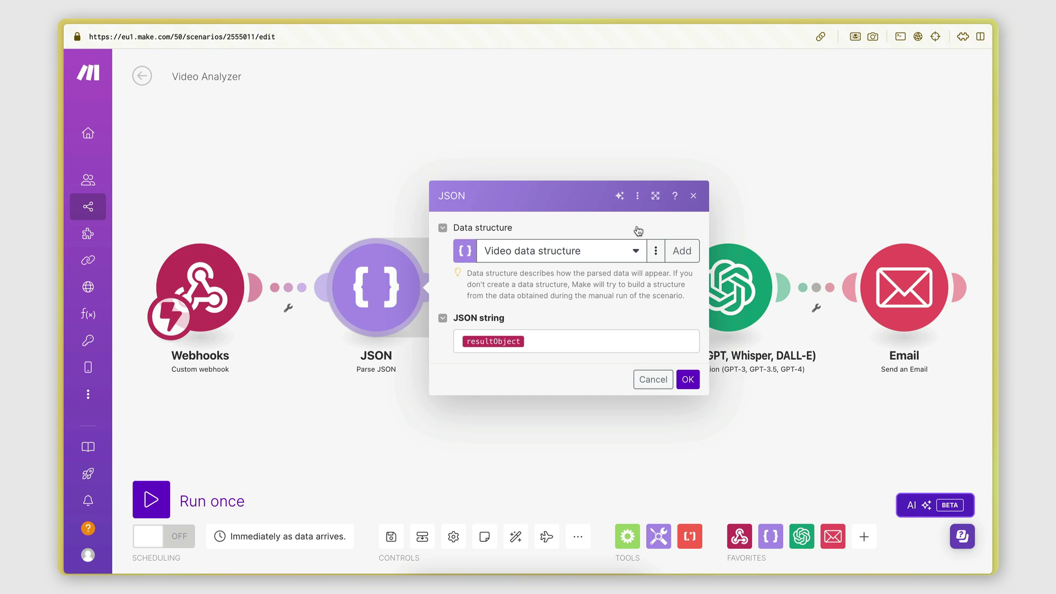
{"action": "left_click", "coordinate": [693, 196]}
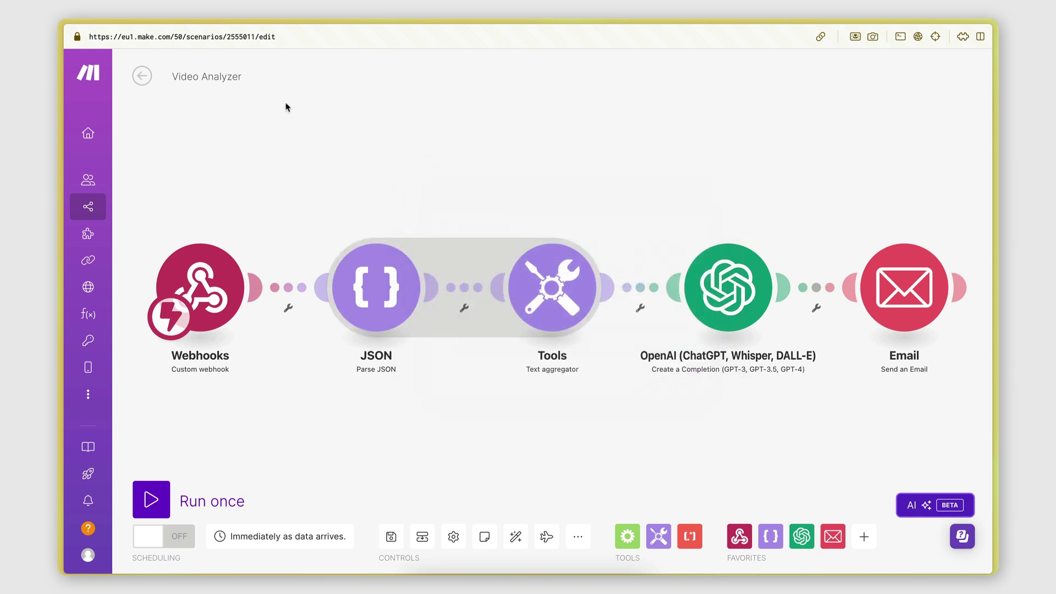
Step: Reopen the Jun 24, 2024, 4:39:56 PM run and copy the entire resultObject text from the Webhooks output
{"action": "left_click", "coordinate": [152, 84]}
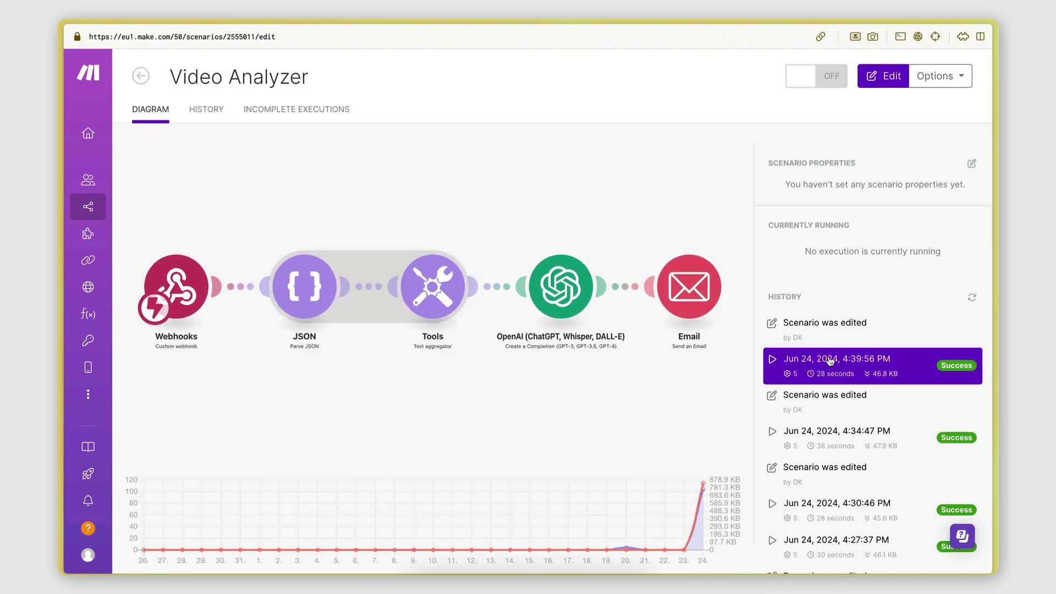
{"action": "left_click", "coordinate": [831, 361]}
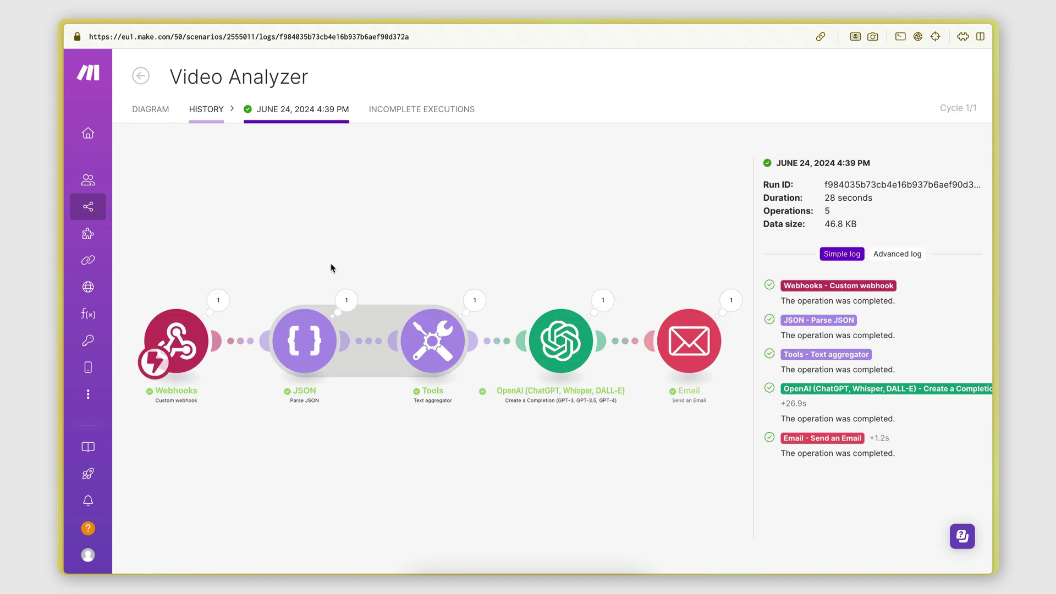
{"action": "left_click", "coordinate": [217, 301]}
{"action": "left_click", "coordinate": [279, 369]}
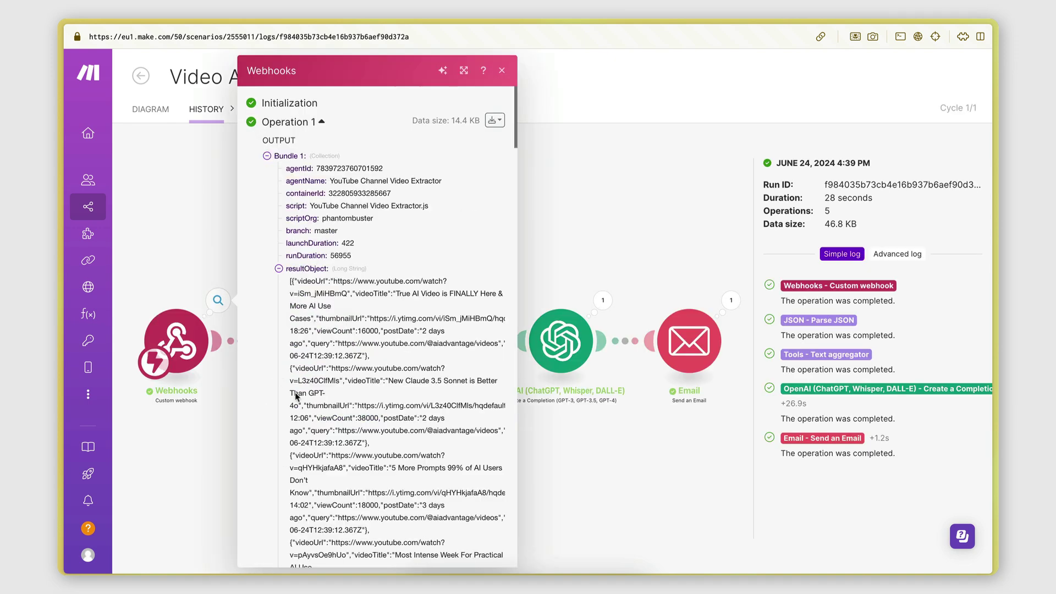
{"action": "left_click_drag", "start_coordinate": [289, 286], "coordinate": [389, 492]}
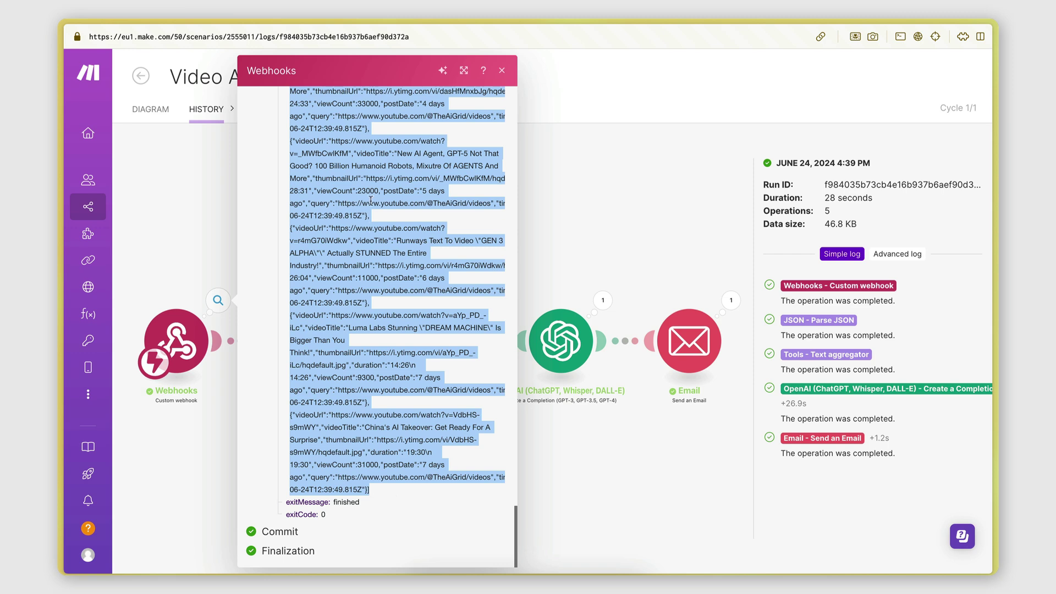
{"action": "scroll", "coordinate": [382, 280], "scroll_direction": "up", "scroll_amount": 15}
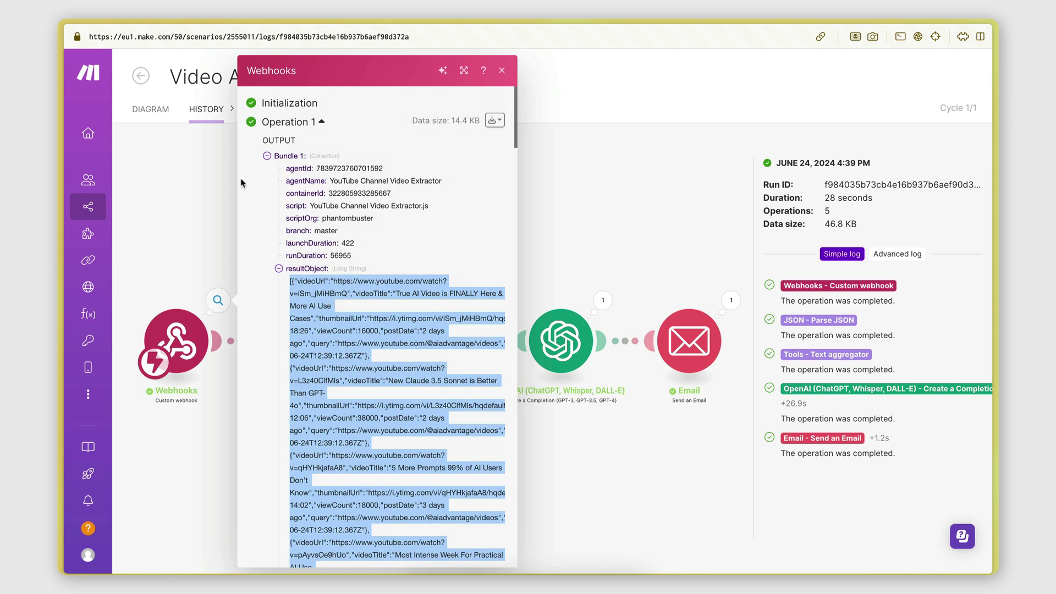
Step: Return to the scenario diagram and open the Parse JSON module's settings
{"action": "left_click", "coordinate": [151, 109]}
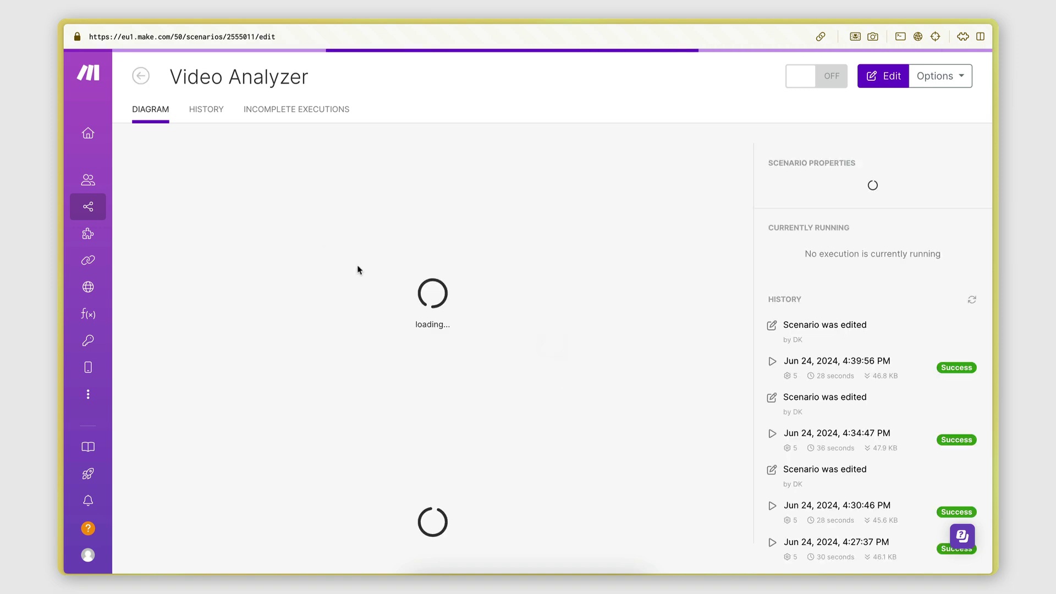
{"action": "left_click", "coordinate": [384, 330]}
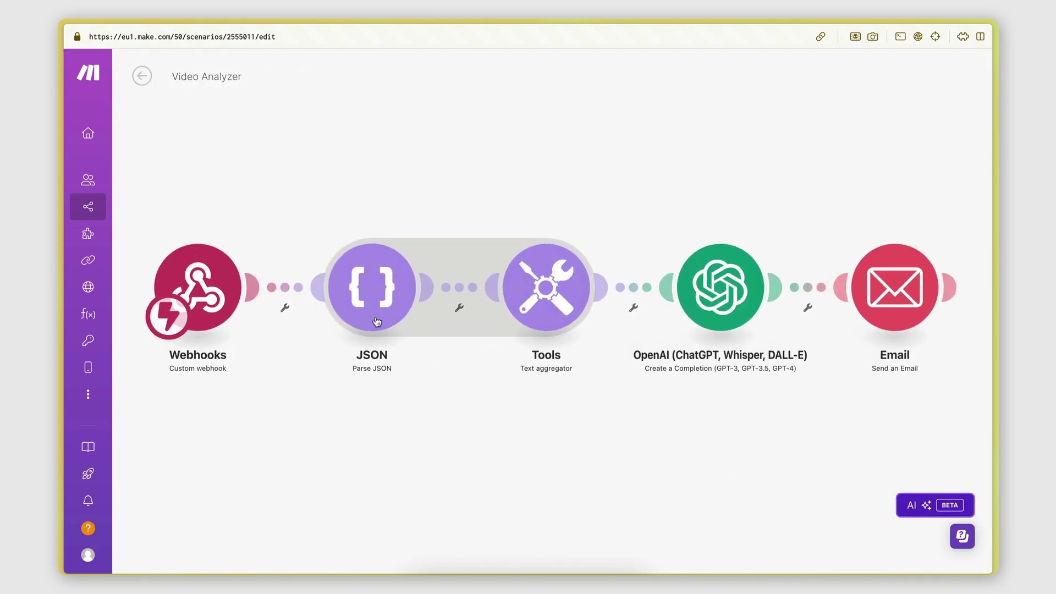
{"action": "left_click", "coordinate": [384, 331]}
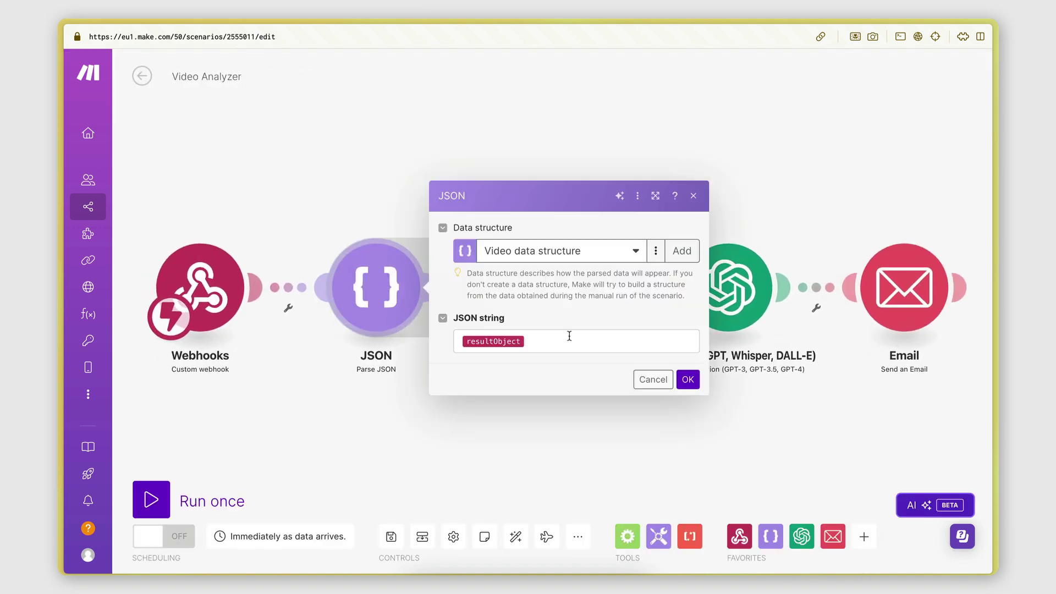
Step: Start a new data structure, paste the copied resultObject as JSON sample data in its generator, and close both dialogs without generating or saving
{"action": "left_click", "coordinate": [685, 251]}
{"action": "left_click", "coordinate": [815, 239]}
{"action": "left_click", "coordinate": [604, 234]}
{"action": "key", "text": "ctrl+v"}
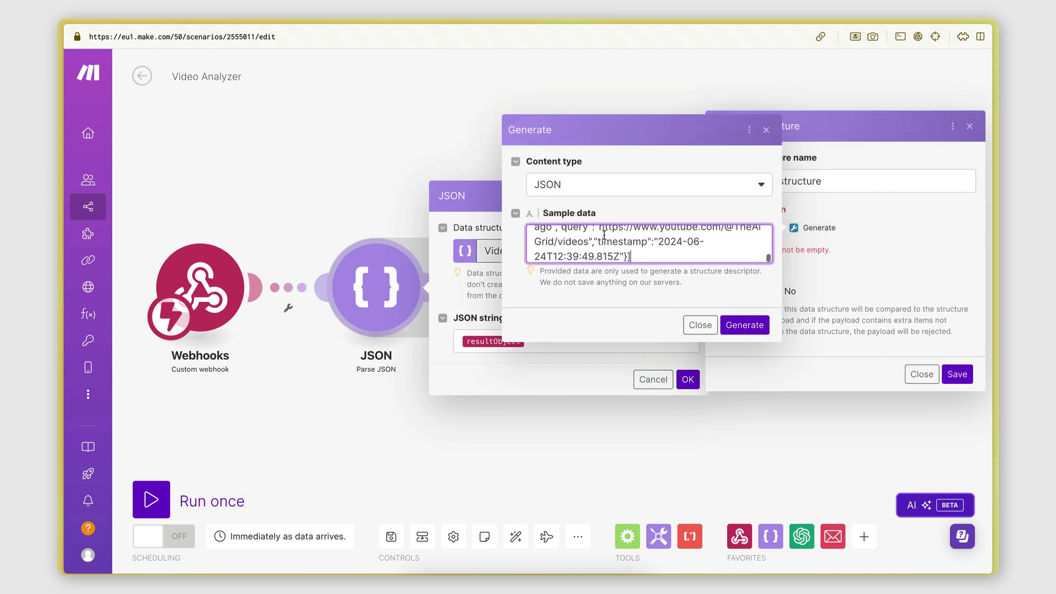
{"action": "scroll", "coordinate": [605, 240], "scroll_direction": "up", "scroll_amount": 15}
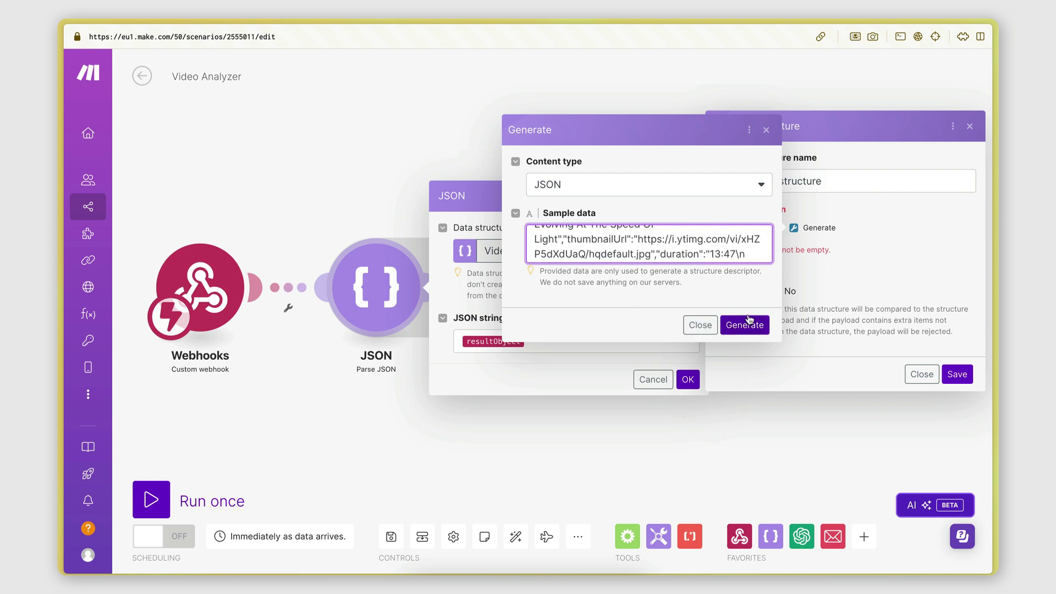
{"action": "scroll", "coordinate": [583, 256], "scroll_direction": "up", "scroll_amount": 15}
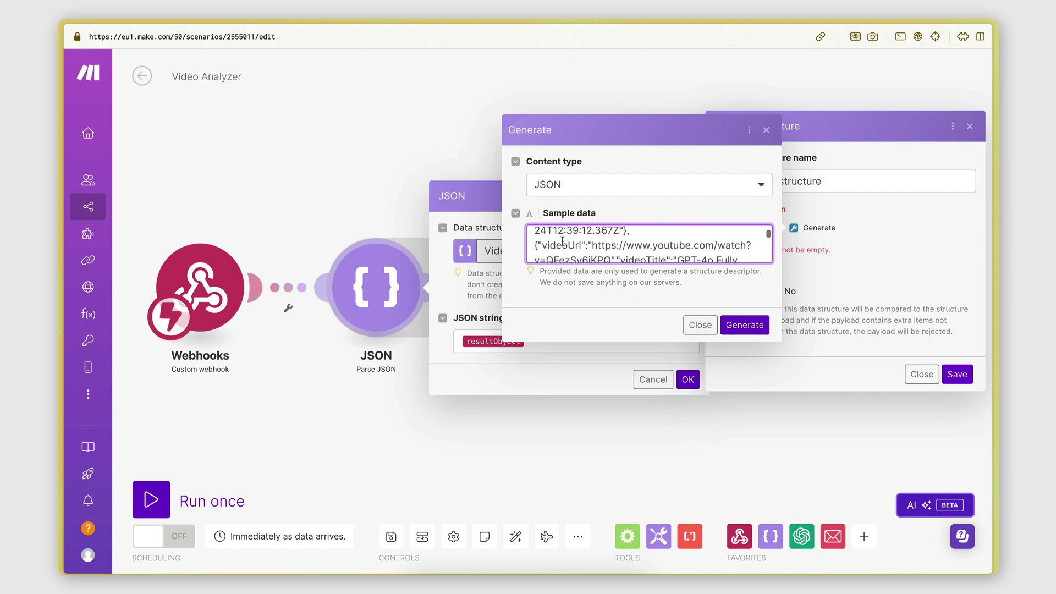
{"action": "left_click", "coordinate": [699, 327]}
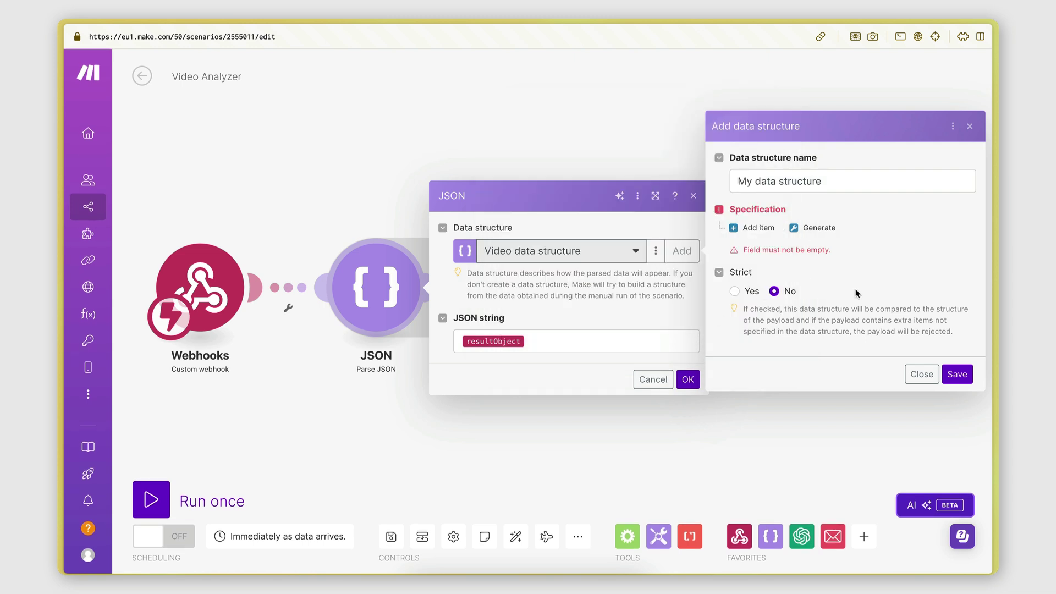
{"action": "left_click", "coordinate": [922, 374]}
Step: Open the Video data structure for editing, review its field names and types from Video Url to Post Date, and close it unchanged
{"action": "left_click", "coordinate": [655, 250]}
{"action": "left_click", "coordinate": [630, 273]}
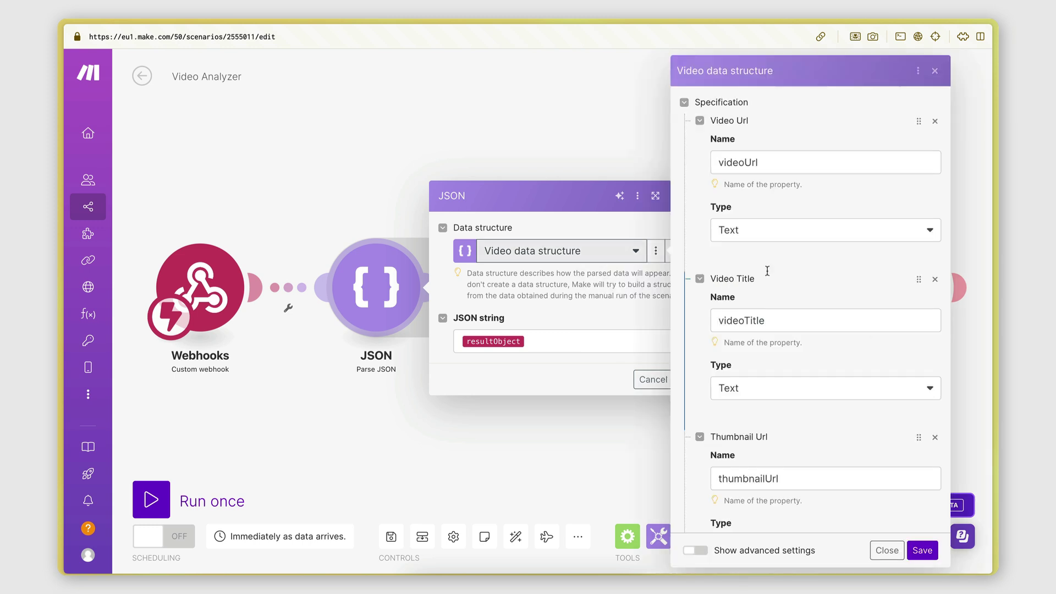
{"action": "scroll", "coordinate": [739, 302], "scroll_direction": "down", "scroll_amount": 10}
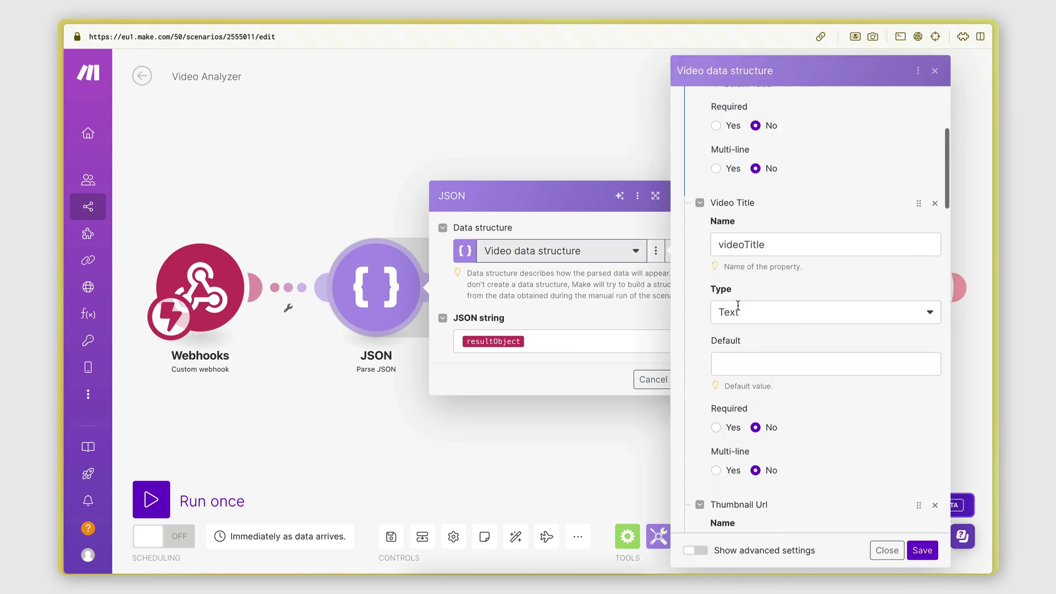
{"action": "scroll", "coordinate": [741, 352], "scroll_direction": "down", "scroll_amount": 15}
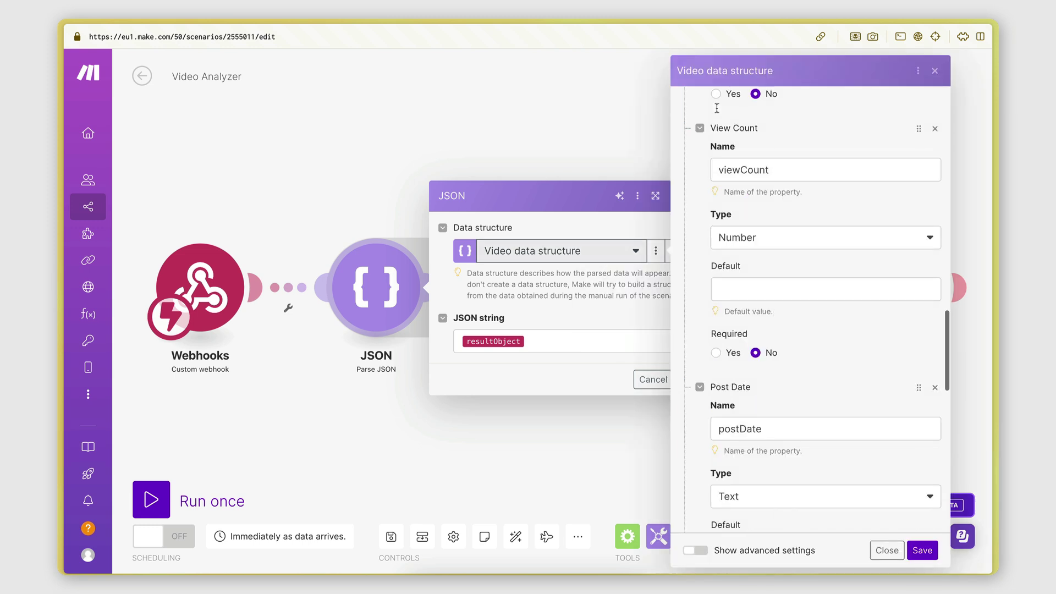
{"action": "scroll", "coordinate": [723, 290], "scroll_direction": "up", "scroll_amount": 12}
{"action": "scroll", "coordinate": [723, 290], "scroll_direction": "up", "scroll_amount": 10}
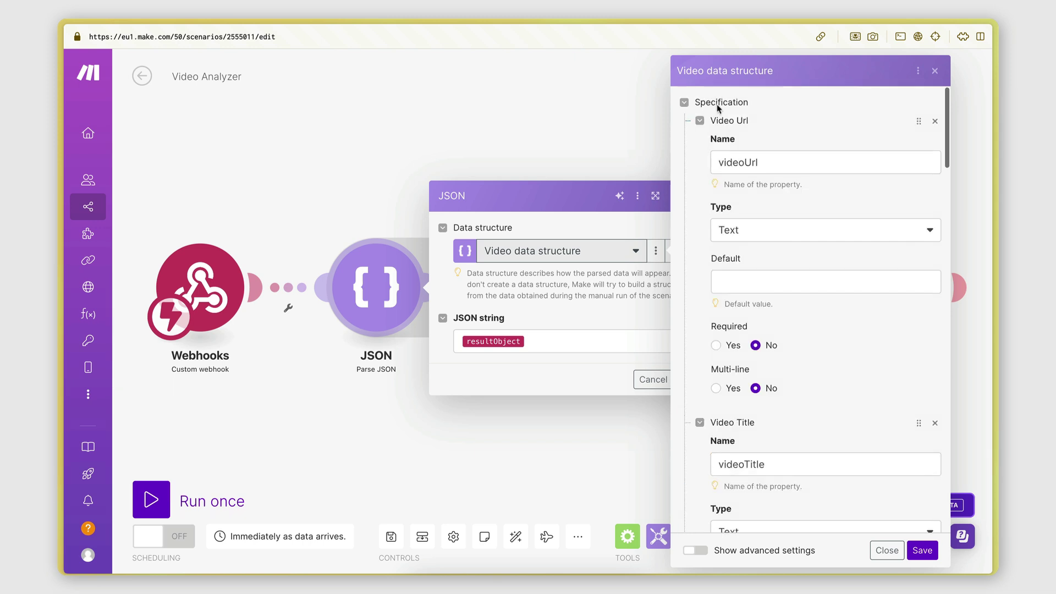
{"action": "left_click", "coordinate": [886, 550]}
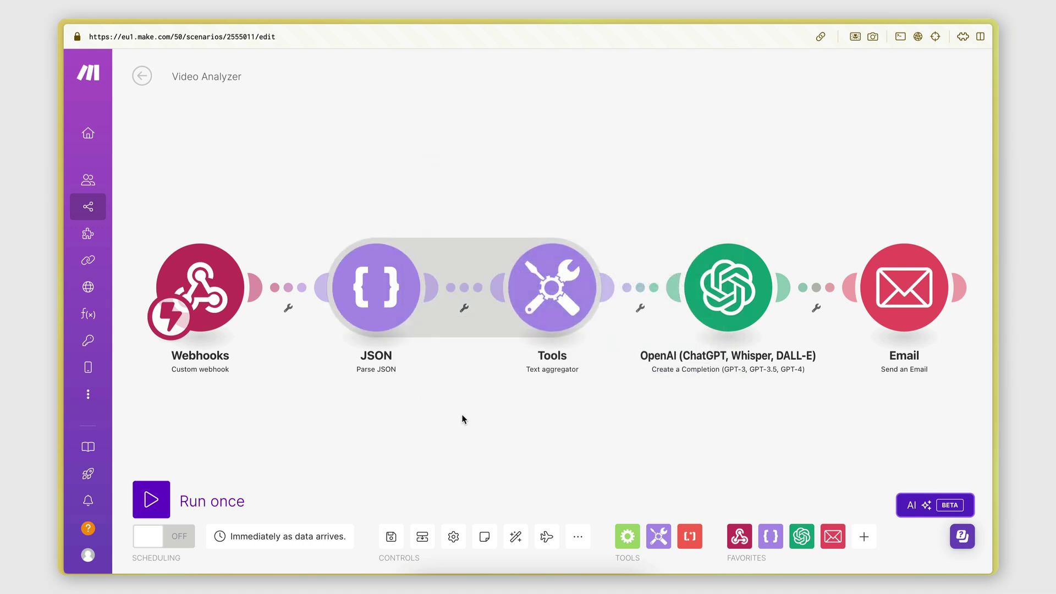
Step: Open the Text aggregator's settings, look at the mapped video fields in its Text template, and confirm the dialog
{"action": "left_click", "coordinate": [563, 299]}
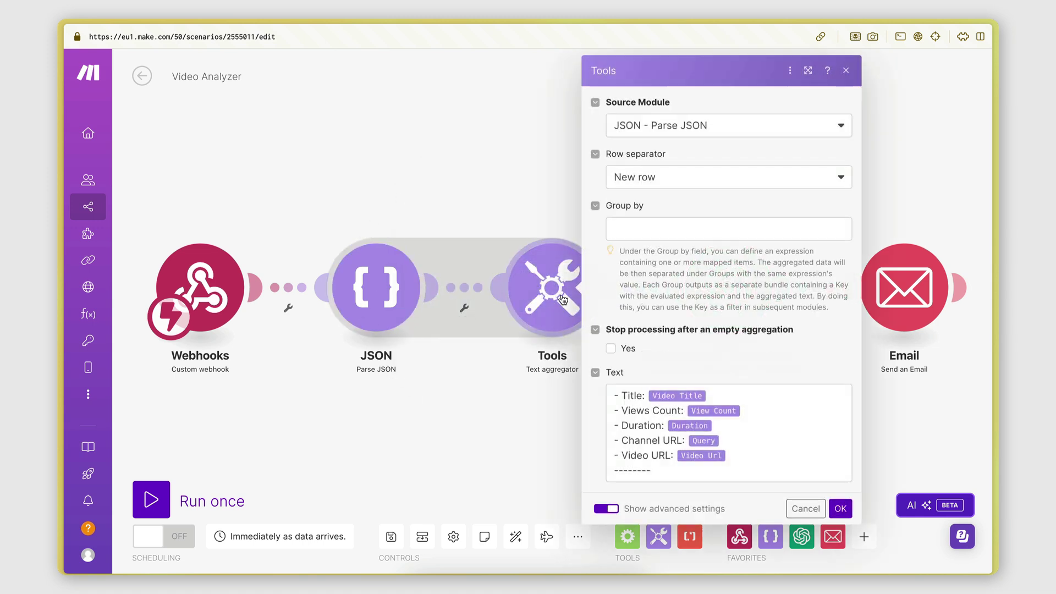
{"action": "left_click", "coordinate": [706, 396]}
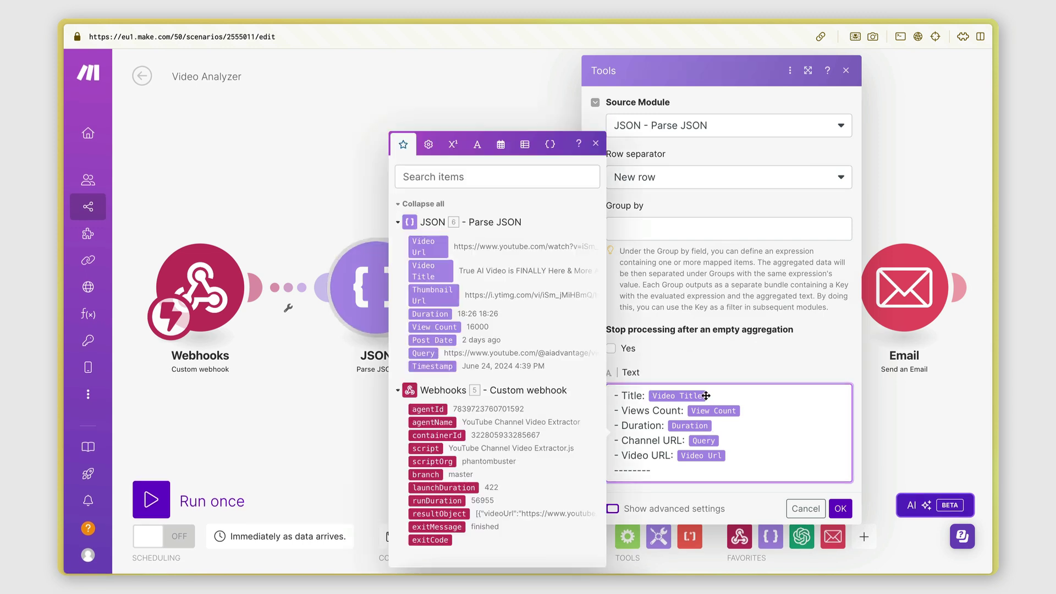
{"action": "left_click", "coordinate": [842, 509]}
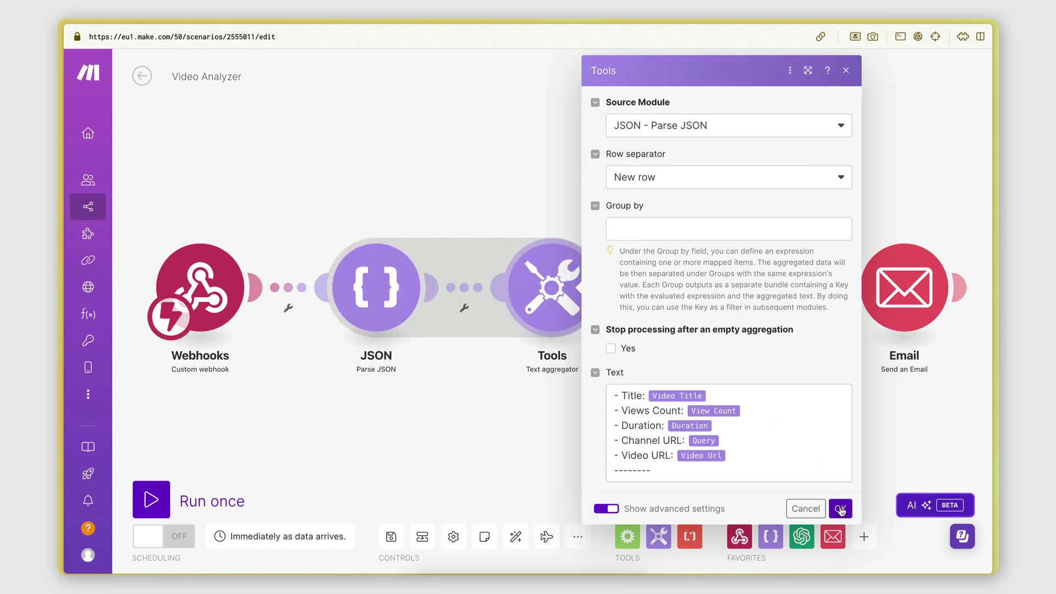
{"action": "left_click", "coordinate": [842, 510]}
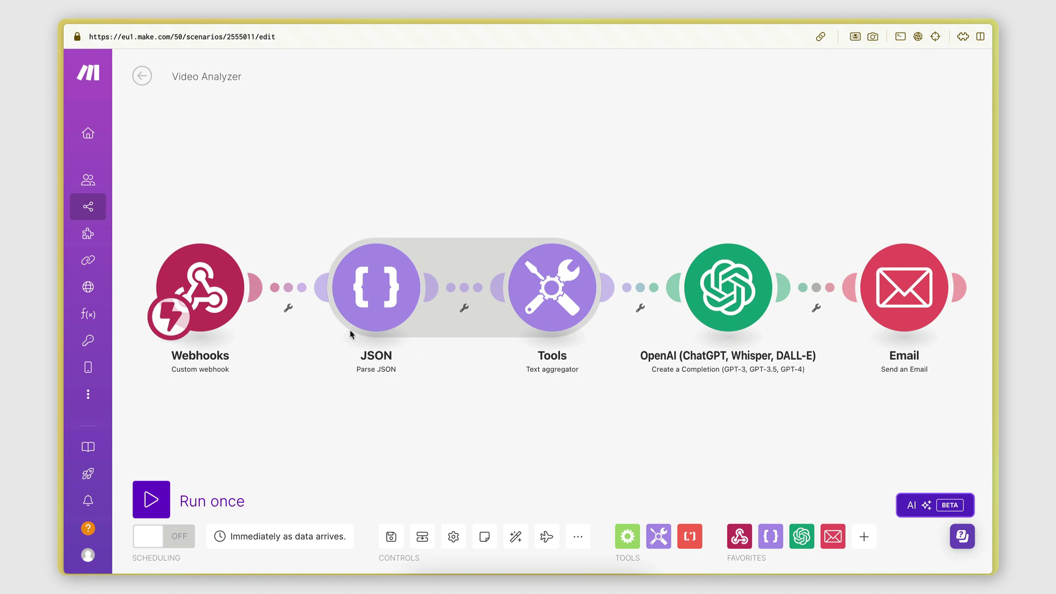
Step: Open the Jun 24, 2024, 4:39:56 PM run from the scenario history and display the Parse JSON module's operation details
{"action": "left_click", "coordinate": [145, 80]}
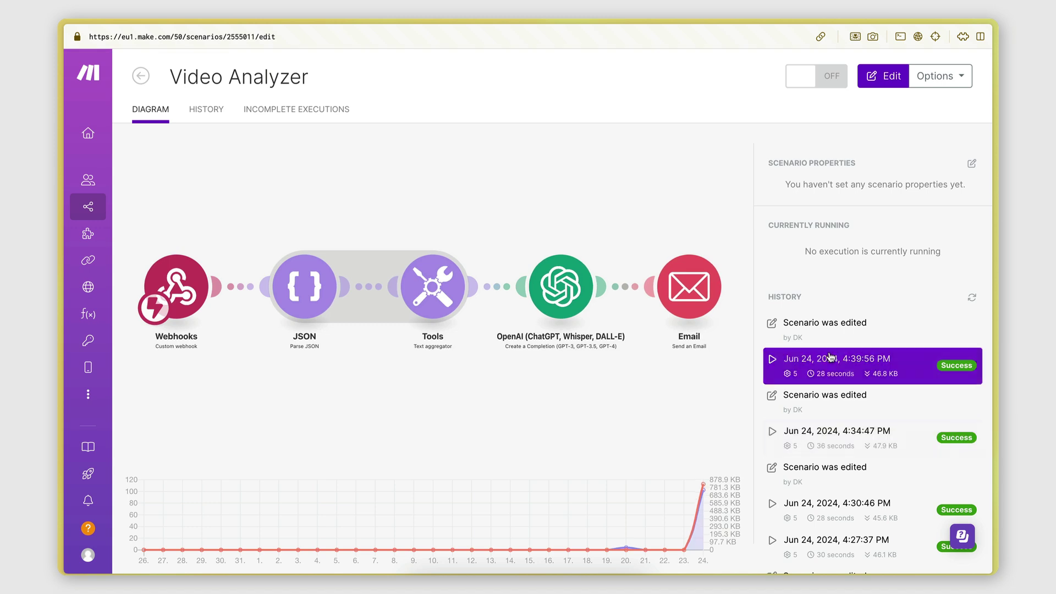
{"action": "left_click", "coordinate": [830, 358]}
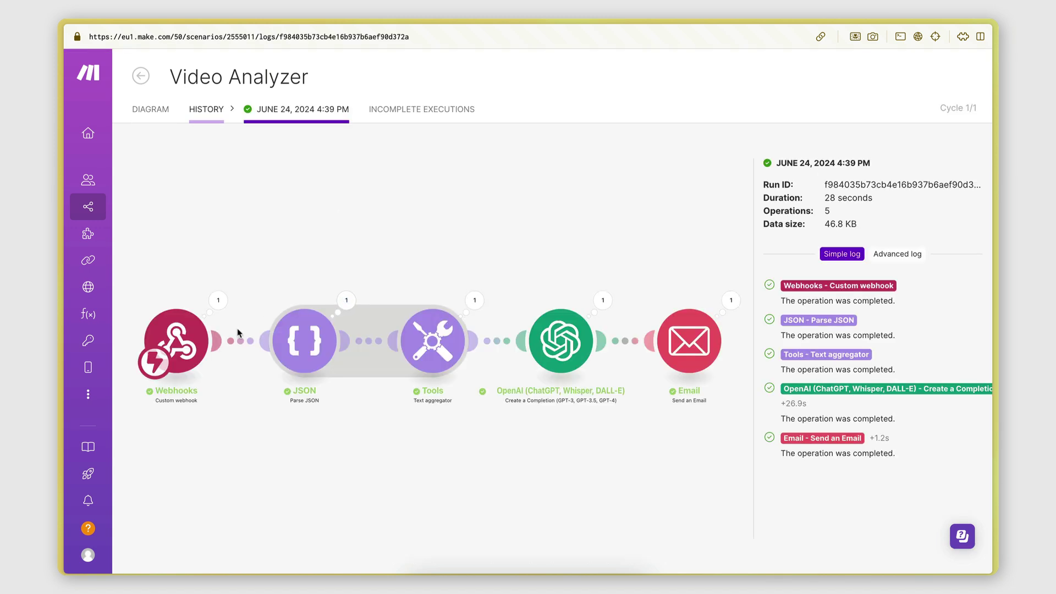
{"action": "left_click", "coordinate": [346, 301]}
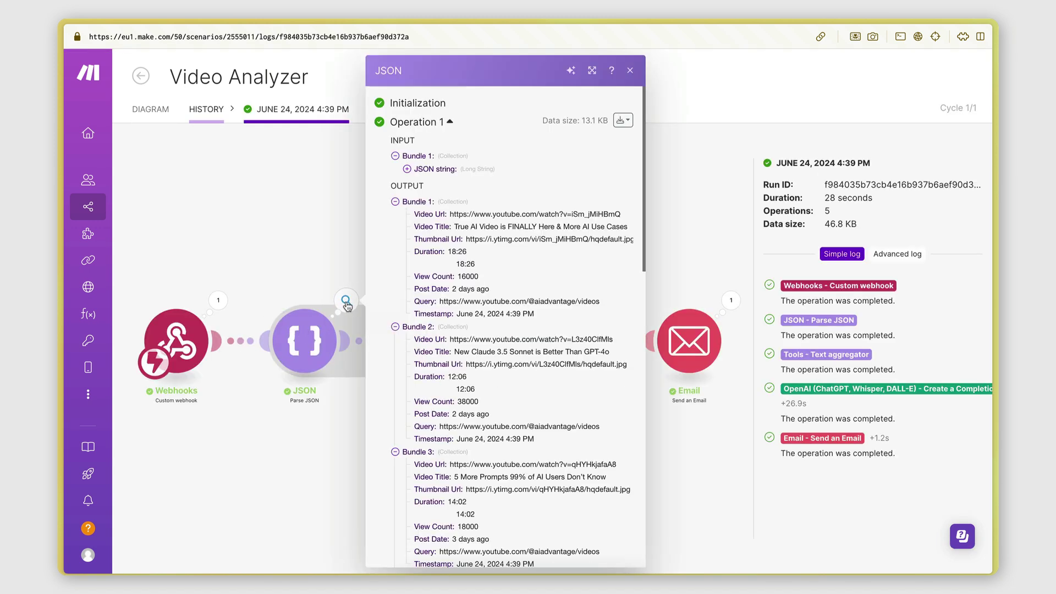
Step: Examine the parsed video bundles in the Parse JSON output through to the last one, and close the details
{"action": "scroll", "coordinate": [436, 247], "scroll_direction": "down", "scroll_amount": 2}
{"action": "scroll", "coordinate": [436, 297], "scroll_direction": "up", "scroll_amount": 2}
{"action": "scroll", "coordinate": [444, 438], "scroll_direction": "down", "scroll_amount": 1}
{"action": "scroll", "coordinate": [443, 438], "scroll_direction": "up", "scroll_amount": 1}
{"action": "scroll", "coordinate": [406, 368], "scroll_direction": "down", "scroll_amount": 8}
{"action": "scroll", "coordinate": [406, 368], "scroll_direction": "up", "scroll_amount": 10}
{"action": "scroll", "coordinate": [427, 372], "scroll_direction": "down", "scroll_amount": 3}
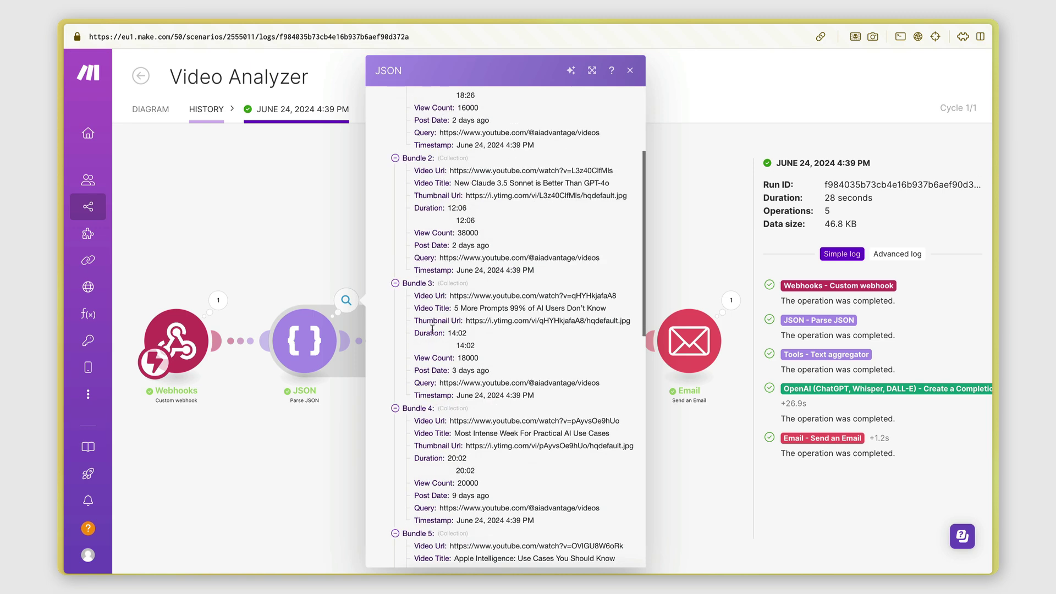
{"action": "scroll", "coordinate": [432, 329], "scroll_direction": "down", "scroll_amount": 10}
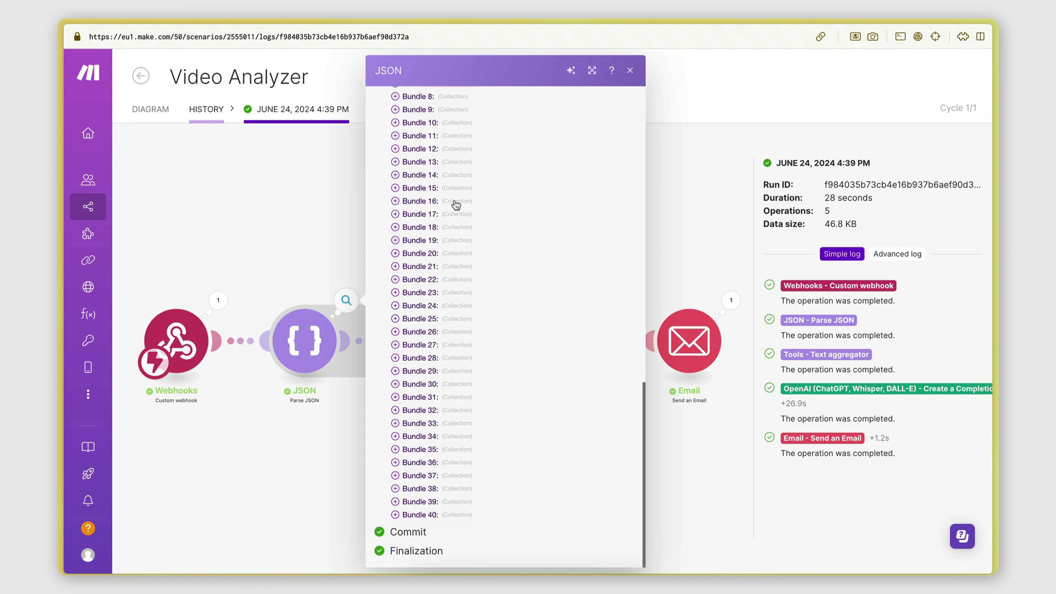
{"action": "scroll", "coordinate": [416, 466], "scroll_direction": "up", "scroll_amount": 10}
{"action": "scroll", "coordinate": [416, 467], "scroll_direction": "up", "scroll_amount": 5}
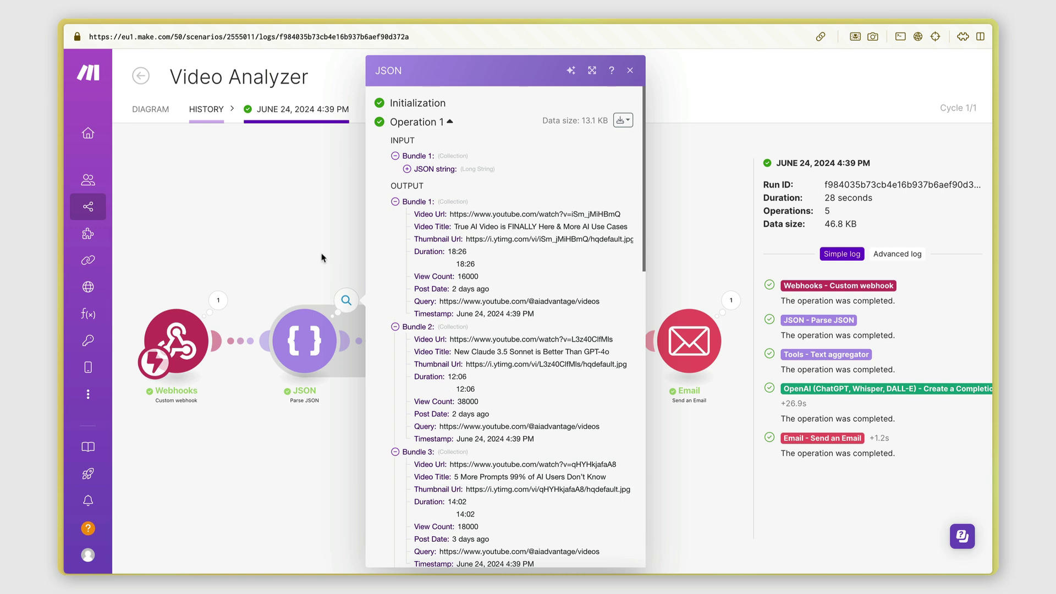
{"action": "left_click", "coordinate": [317, 190]}
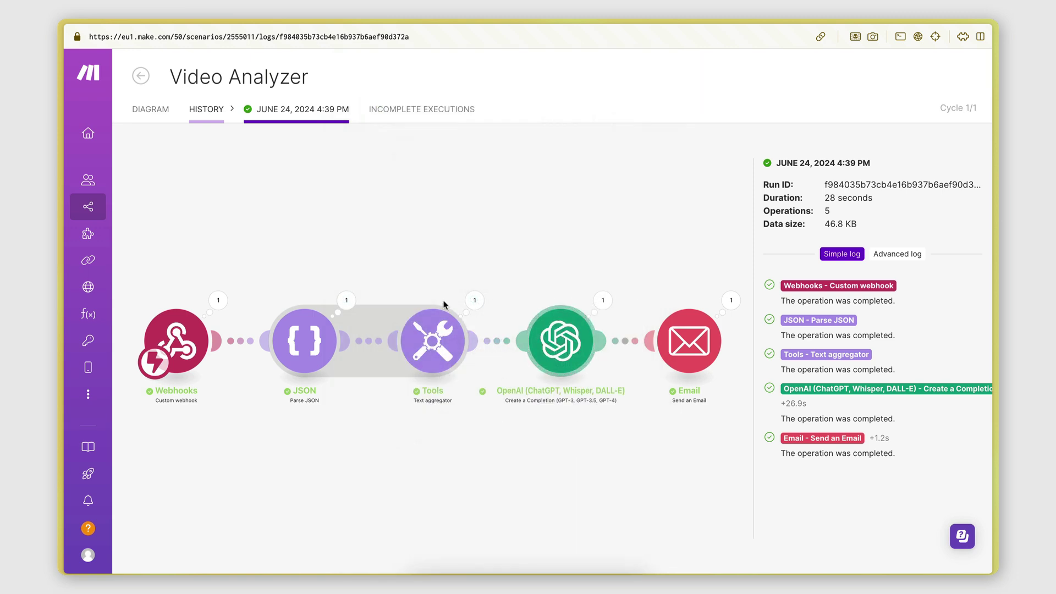
Step: Compare the Parse JSON output bundles with the Text aggregator's input in this run, and return to the scenario editor
{"action": "left_click", "coordinate": [346, 301]}
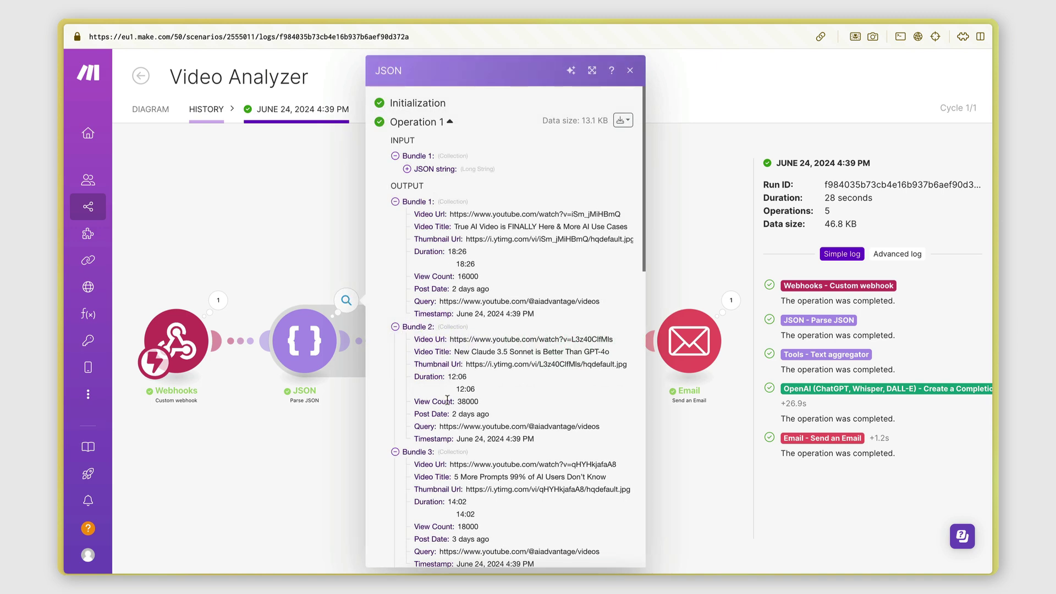
{"action": "left_click", "coordinate": [325, 252]}
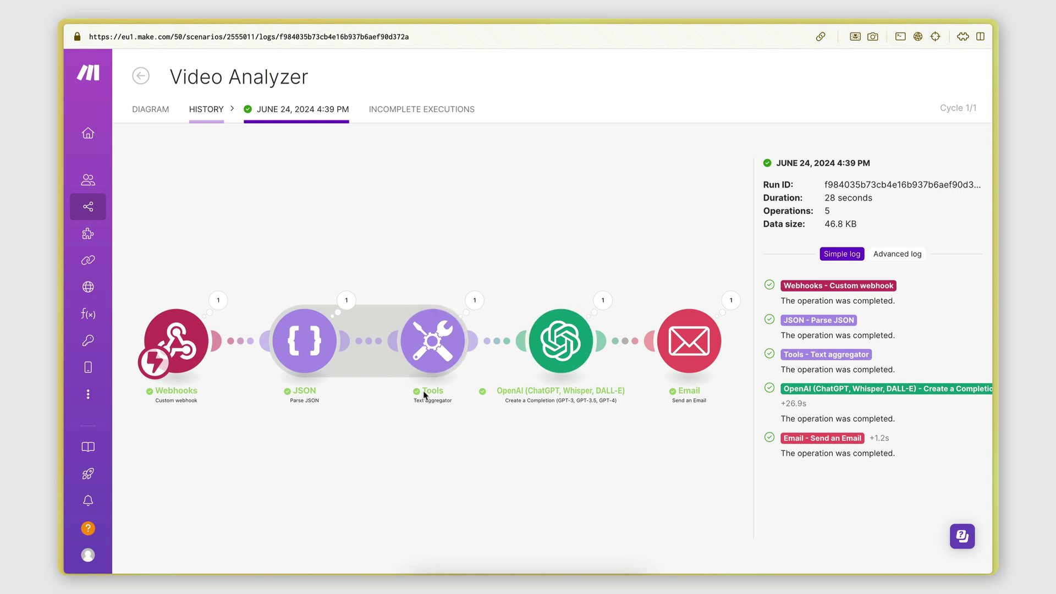
{"action": "left_click", "coordinate": [473, 302]}
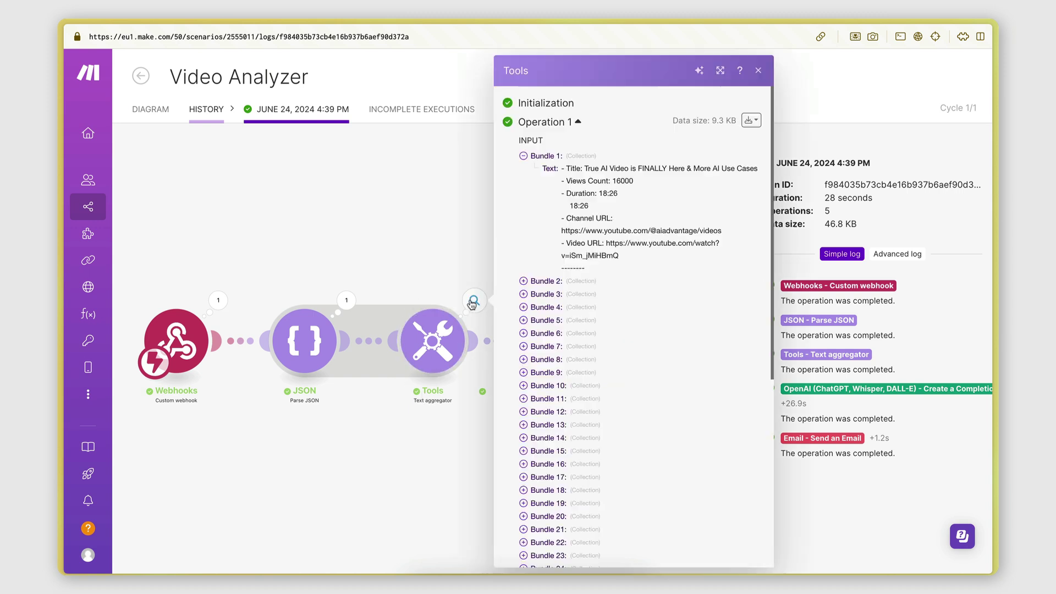
{"action": "left_click", "coordinate": [438, 214]}
{"action": "left_click", "coordinate": [164, 109]}
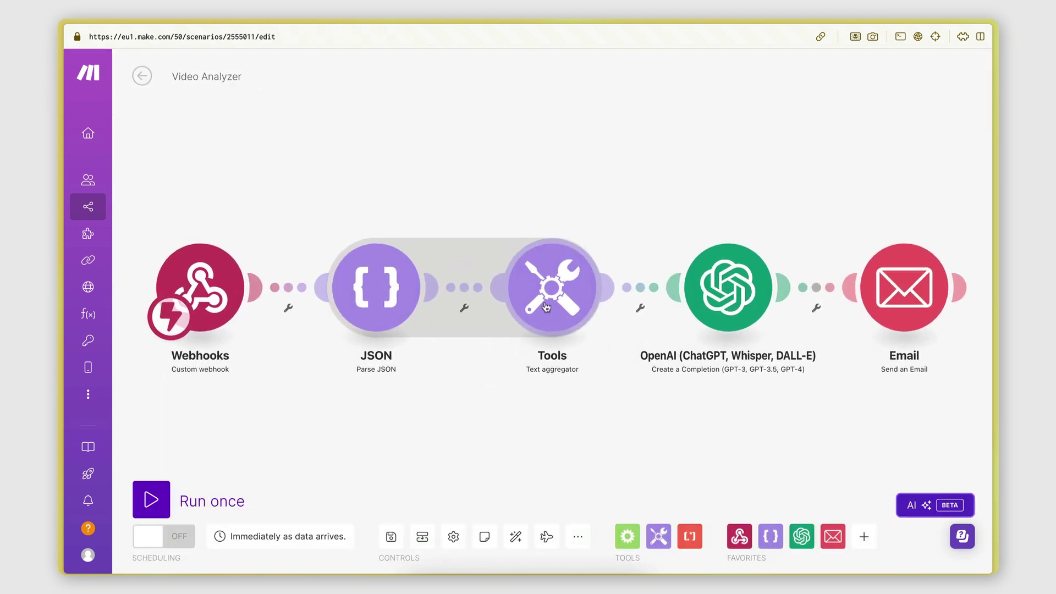
Step: Open the Text aggregator's settings and choose JSON - Parse JSON as its source module
{"action": "left_click", "coordinate": [548, 289]}
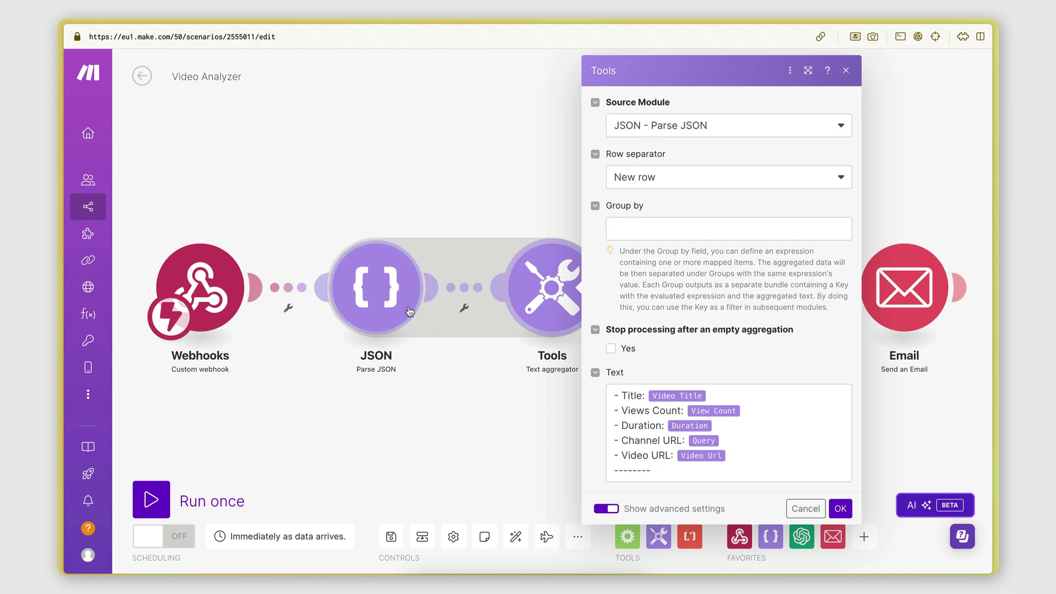
{"action": "left_click", "coordinate": [654, 124]}
{"action": "left_click", "coordinate": [671, 147]}
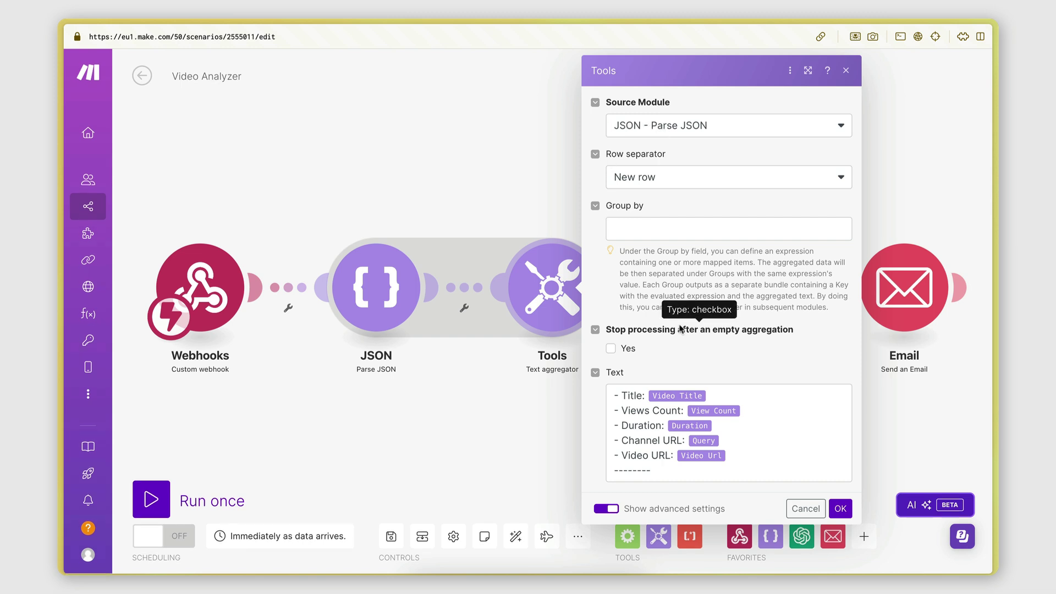
Step: Examine the Text template lines that list each video's title, views count, duration, channel URL and video URL
{"action": "left_click_drag", "start_coordinate": [615, 396], "coordinate": [638, 417]}
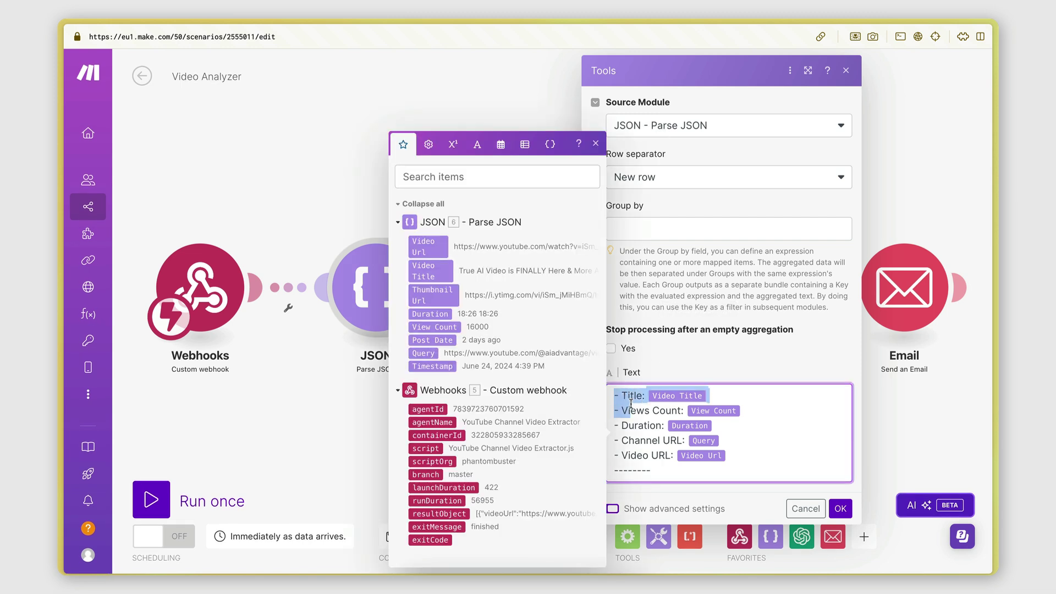
{"action": "key", "text": "shift+Down"}
{"action": "key", "text": "shift+Down"}
{"action": "key", "text": "shift+Down"}
{"action": "key", "text": "End"}
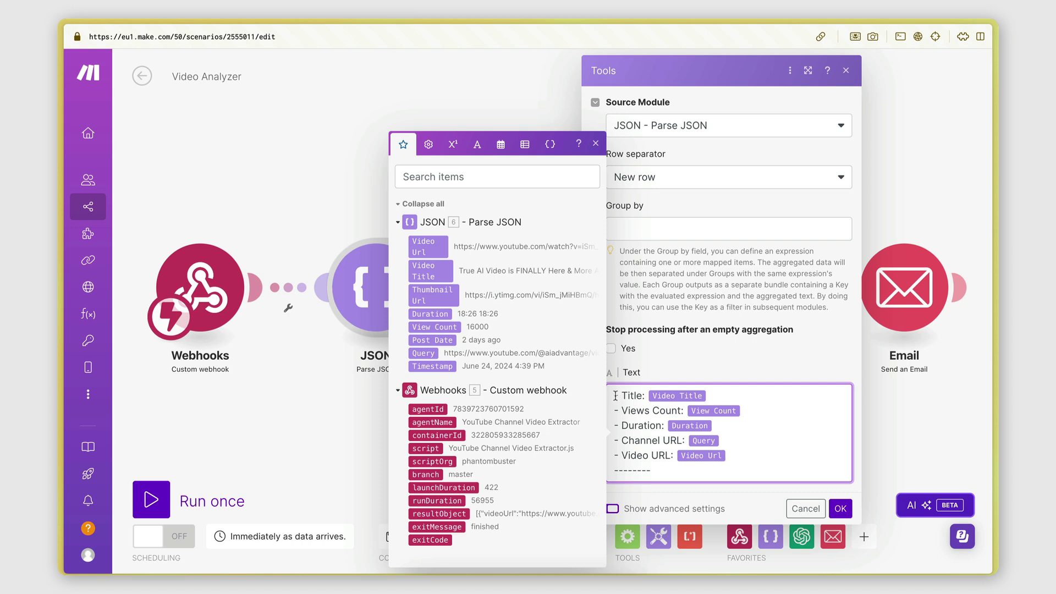
{"action": "key", "text": "shift+Up"}
{"action": "key", "text": "shift+Up"}
{"action": "key", "text": "shift+Up"}
{"action": "key", "text": "shift+Up"}
{"action": "key", "text": "shift+Home"}
{"action": "key", "text": "Right"}
Step: Examine the dashed separator line that ends the Text template, and leave the aggregator settings without saving
{"action": "left_click", "coordinate": [649, 426]}
{"action": "left_click", "coordinate": [815, 436]}
{"action": "left_click_drag", "start_coordinate": [613, 473], "coordinate": [652, 472]}
{"action": "left_click", "coordinate": [653, 472]}
{"action": "double_click", "coordinate": [614, 472]}
{"action": "key", "text": "Right"}
{"action": "left_click", "coordinate": [809, 506]}
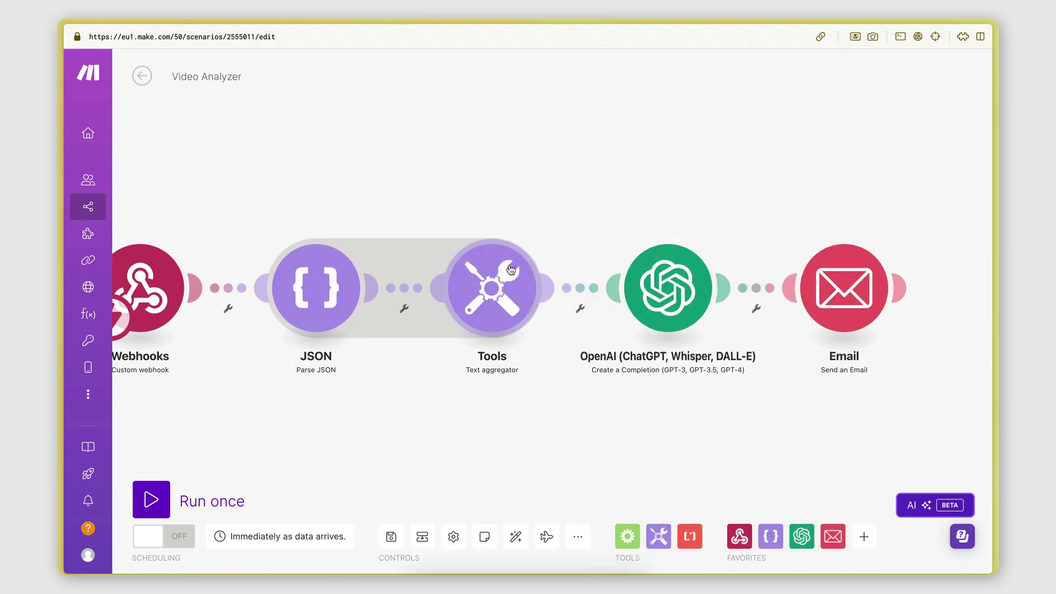
Step: Reopen the Jun 24, 2024, 4:39:56 PM run and display the Text aggregator's operation details
{"action": "left_click", "coordinate": [142, 77]}
{"action": "left_click", "coordinate": [819, 380]}
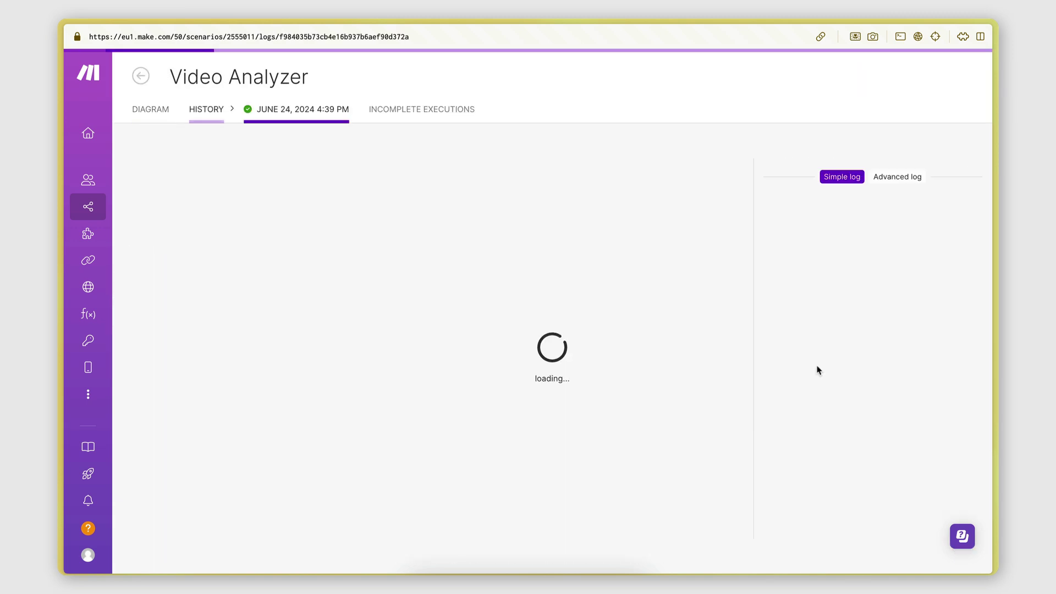
{"action": "left_click", "coordinate": [474, 302]}
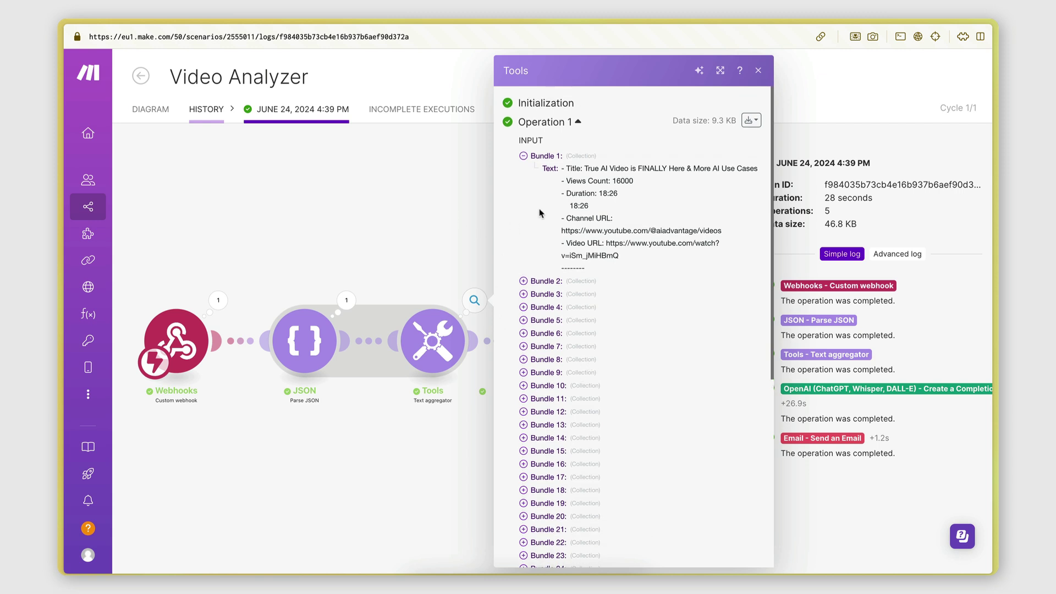
Step: Look through the Text aggregator's input bundles and expand bundles 27 and 28 to read their formatted text
{"action": "left_click", "coordinate": [539, 158]}
{"action": "scroll", "coordinate": [562, 302], "scroll_direction": "down", "scroll_amount": 1}
{"action": "scroll", "coordinate": [562, 302], "scroll_direction": "down", "scroll_amount": 5}
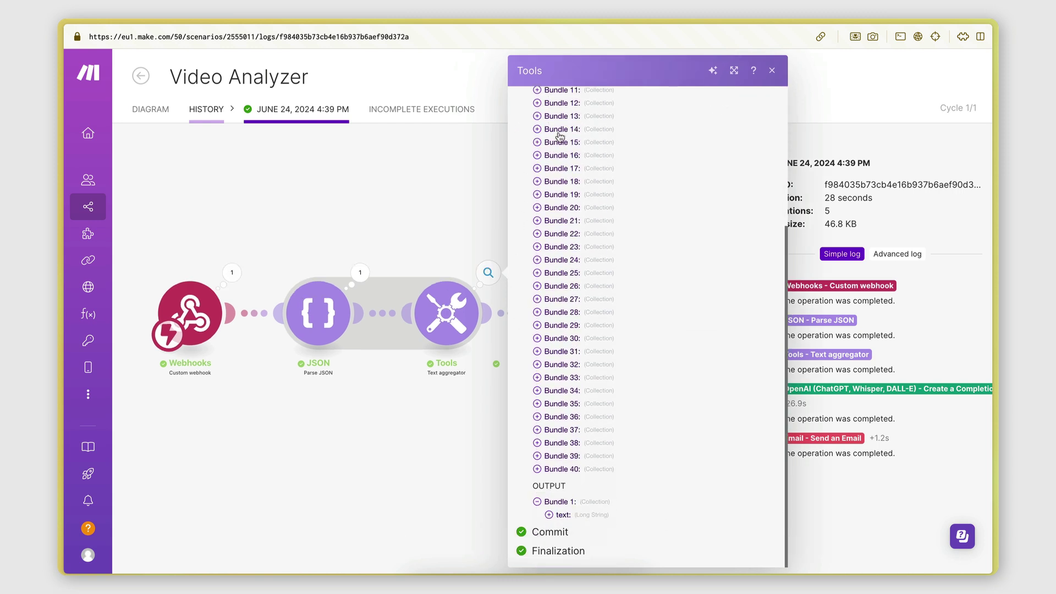
{"action": "left_click", "coordinate": [537, 299]}
{"action": "scroll", "coordinate": [541, 347], "scroll_direction": "down", "scroll_amount": 2}
{"action": "left_click", "coordinate": [537, 358]}
{"action": "scroll", "coordinate": [539, 359], "scroll_direction": "down", "scroll_amount": 3}
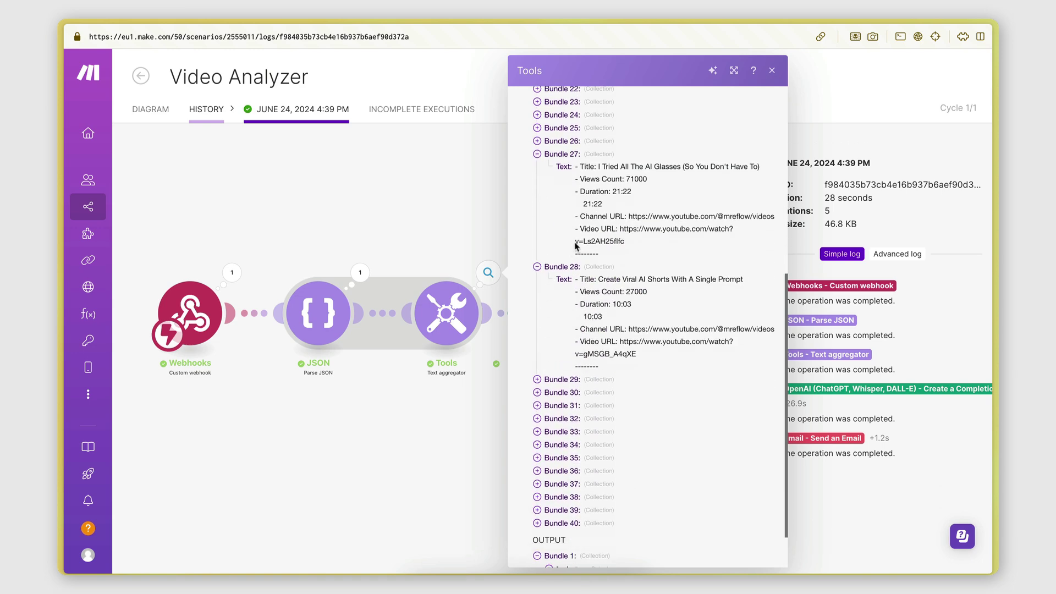
{"action": "scroll", "coordinate": [579, 348], "scroll_direction": "down", "scroll_amount": 3}
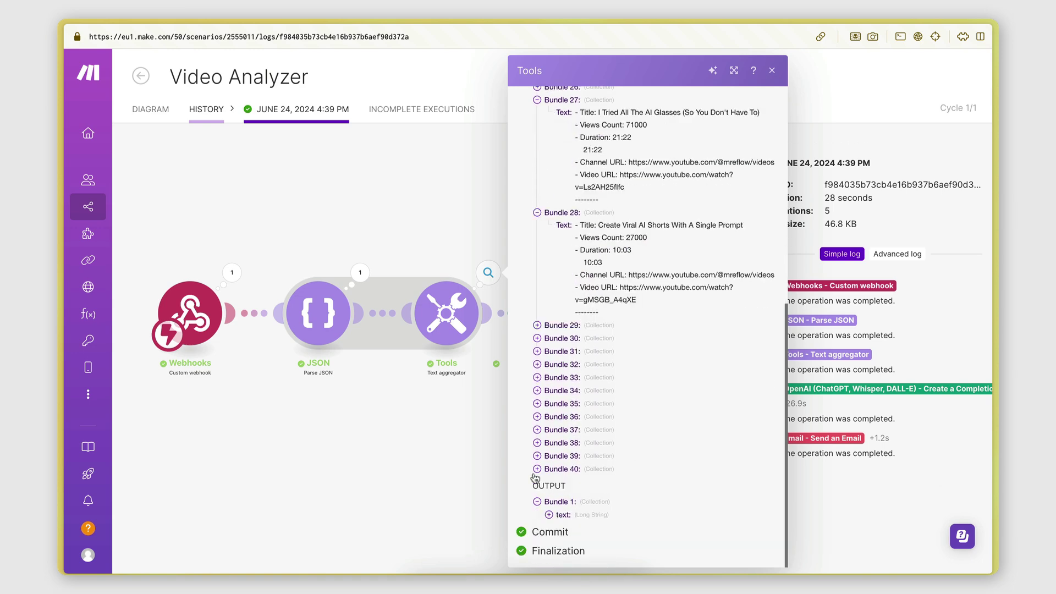
Step: Expand the long text in the aggregator's output bundle and examine how the individual video entries are combined
{"action": "left_click", "coordinate": [550, 507]}
{"action": "scroll", "coordinate": [587, 234], "scroll_direction": "down", "scroll_amount": 7}
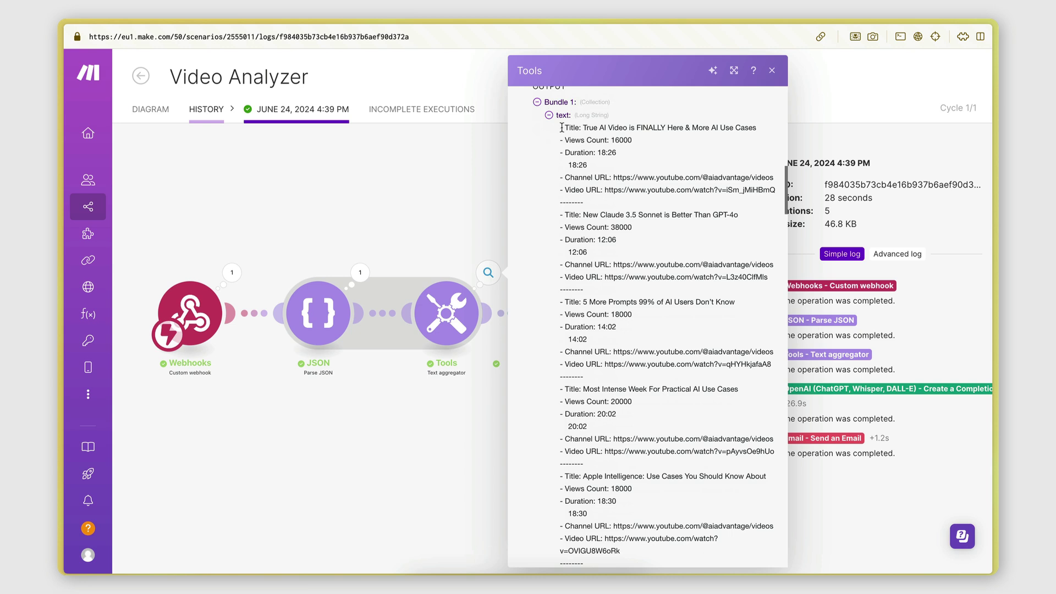
{"action": "left_click_drag", "start_coordinate": [560, 127], "coordinate": [595, 462]}
{"action": "left_click", "coordinate": [595, 461]}
{"action": "scroll", "coordinate": [595, 461], "scroll_direction": "up", "scroll_amount": 2}
{"action": "left_click_drag", "start_coordinate": [565, 218], "coordinate": [623, 385]}
{"action": "left_click", "coordinate": [622, 387]}
{"action": "scroll", "coordinate": [561, 244], "scroll_direction": "down", "scroll_amount": 3}
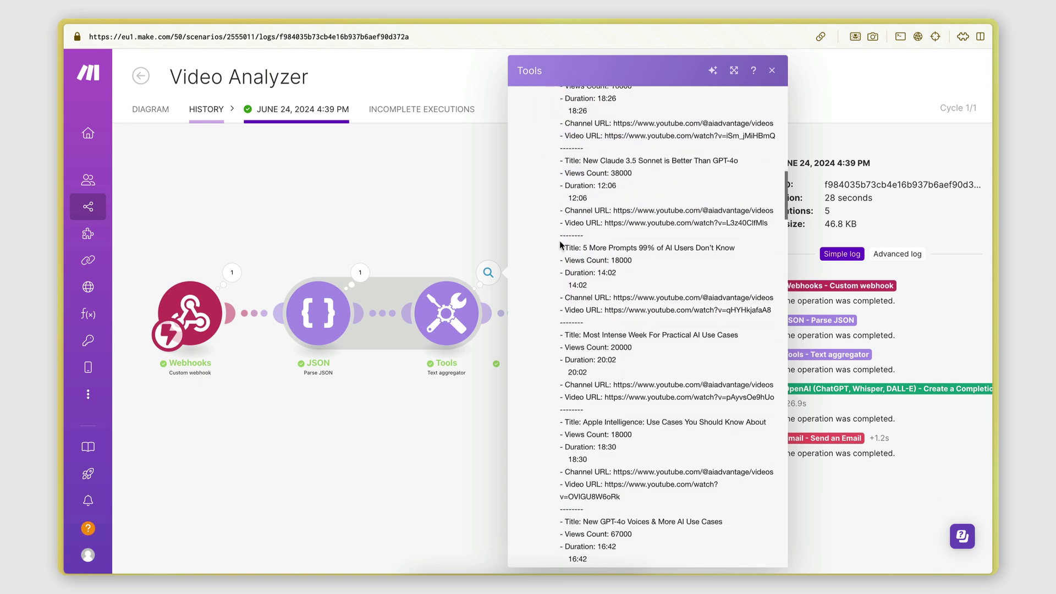
Step: Check the dashed separators between entries further down the aggregated output text, and close the operation details
{"action": "double_click", "coordinate": [558, 240]}
{"action": "left_click", "coordinate": [558, 238]}
{"action": "scroll", "coordinate": [601, 331], "scroll_direction": "down", "scroll_amount": 1}
{"action": "scroll", "coordinate": [601, 331], "scroll_direction": "down", "scroll_amount": 10}
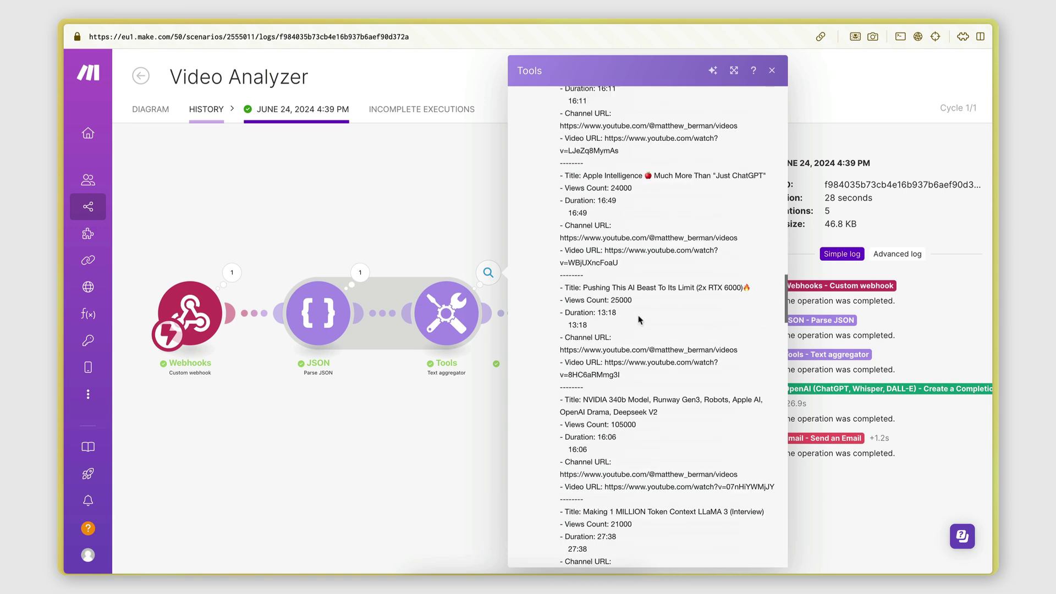
{"action": "scroll", "coordinate": [608, 330], "scroll_direction": "down", "scroll_amount": 5}
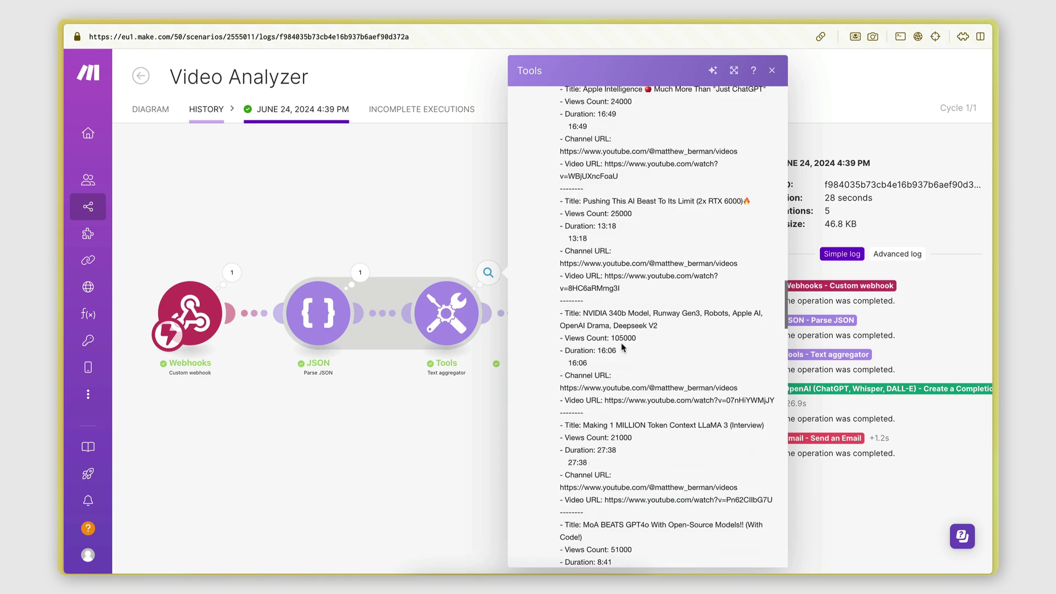
{"action": "key", "text": "Escape"}
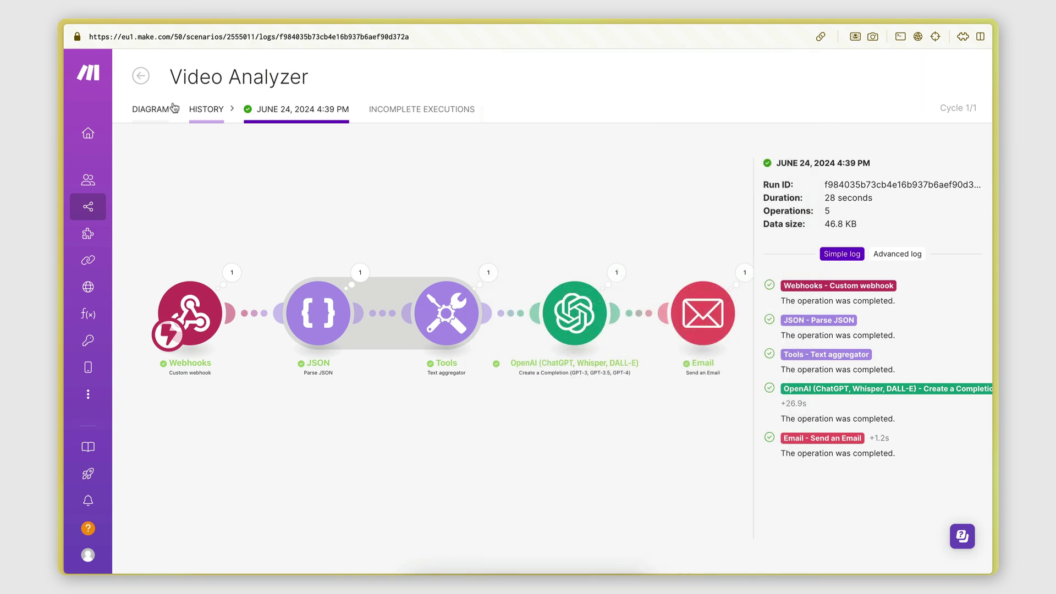
Step: Return to the scenario editor, open the OpenAI module's settings in an enlarged view, and read its model and system message
{"action": "left_click", "coordinate": [150, 109]}
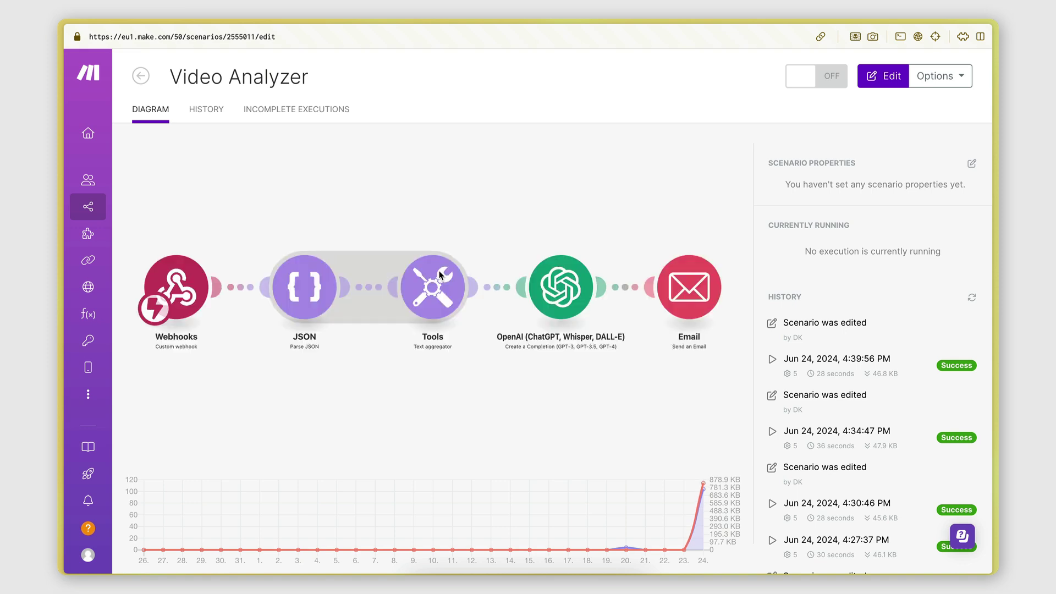
{"action": "left_click", "coordinate": [551, 360]}
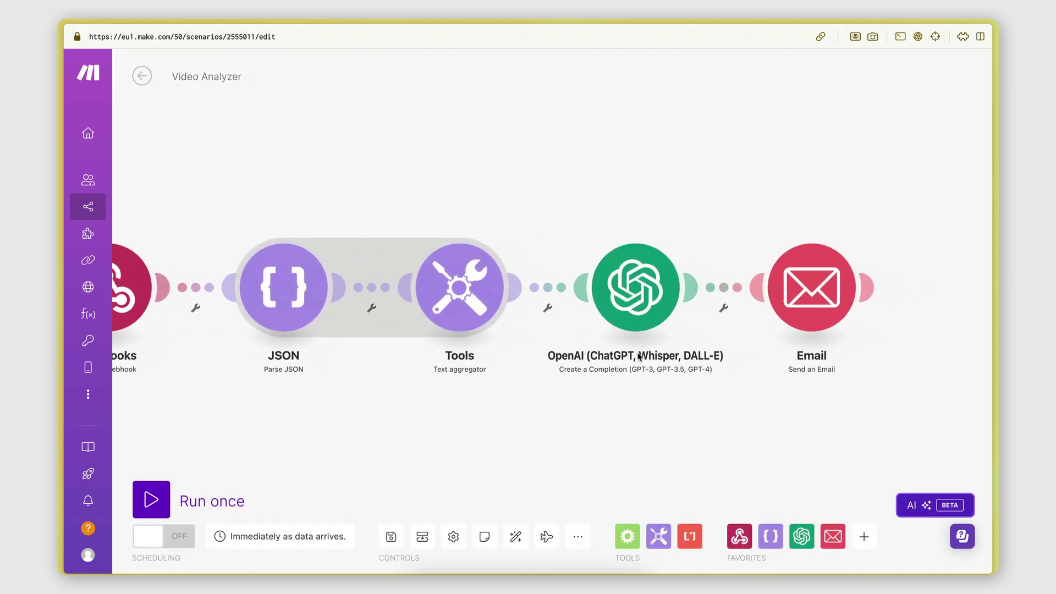
{"action": "left_click", "coordinate": [637, 285]}
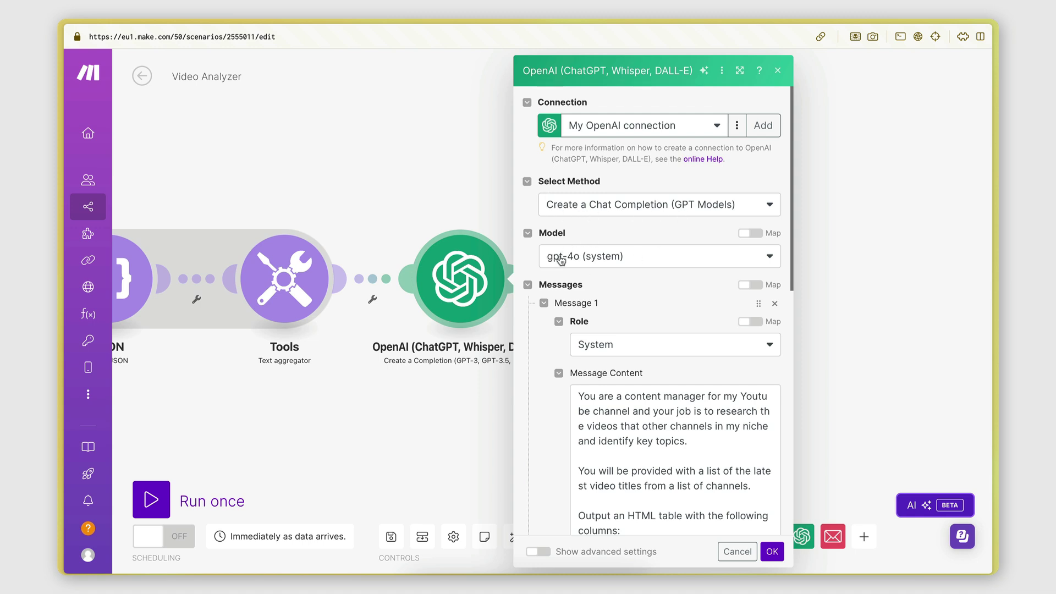
{"action": "scroll", "coordinate": [547, 201], "scroll_direction": "down", "scroll_amount": 1}
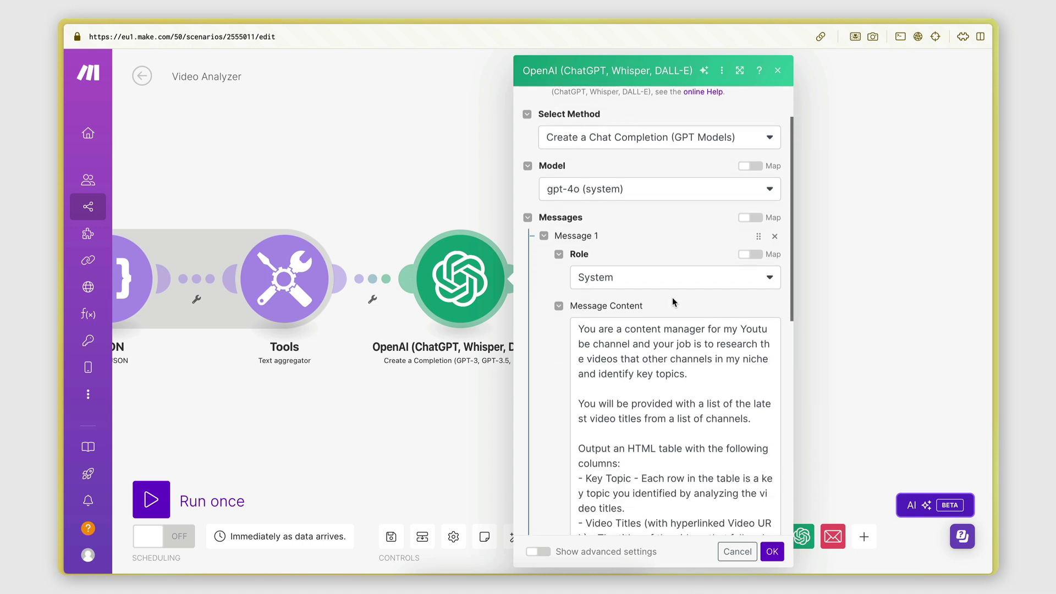
{"action": "scroll", "coordinate": [631, 248], "scroll_direction": "down", "scroll_amount": 1}
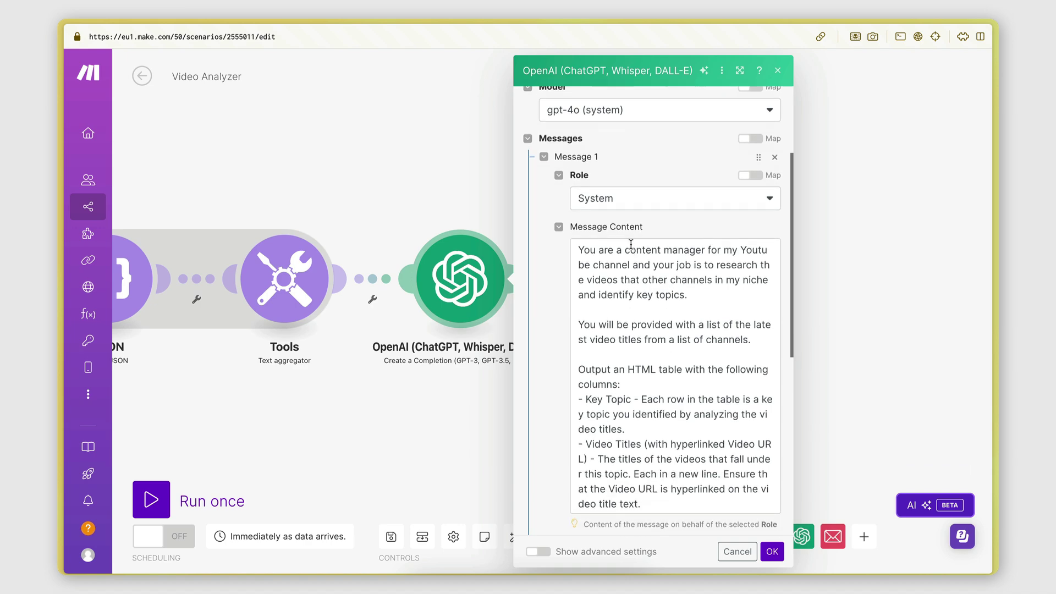
{"action": "scroll", "coordinate": [631, 243], "scroll_direction": "down", "scroll_amount": 2}
{"action": "scroll", "coordinate": [631, 243], "scroll_direction": "up", "scroll_amount": 2}
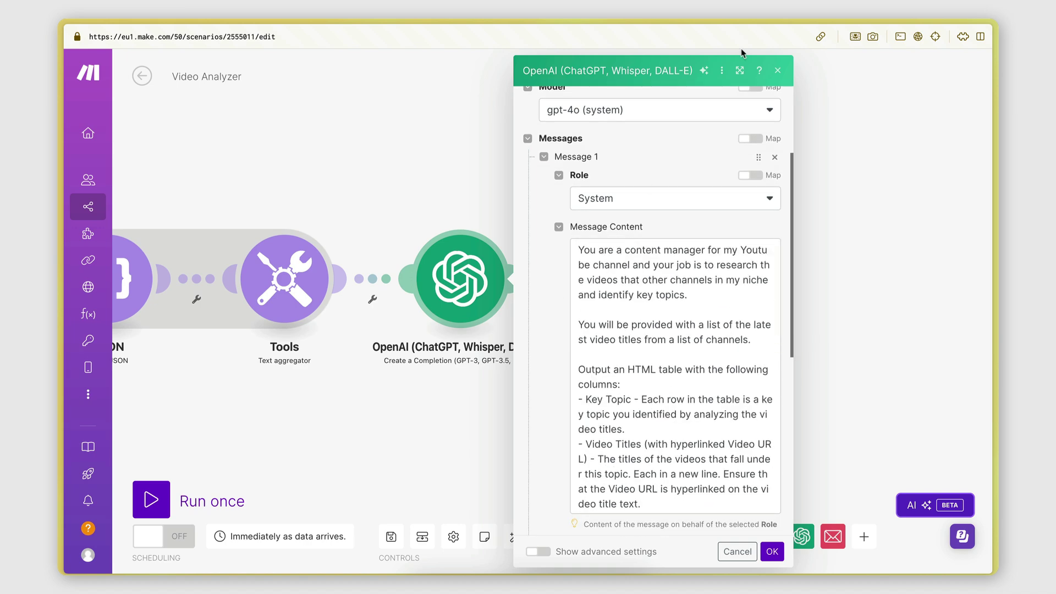
{"action": "left_click", "coordinate": [737, 74]}
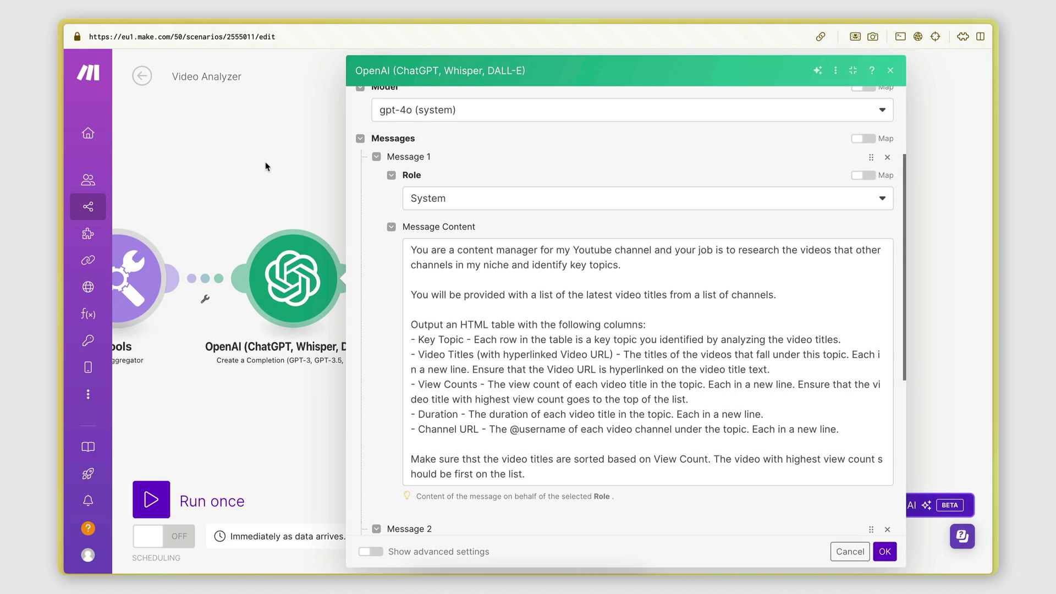
{"action": "scroll", "coordinate": [477, 316], "scroll_direction": "down", "scroll_amount": 1}
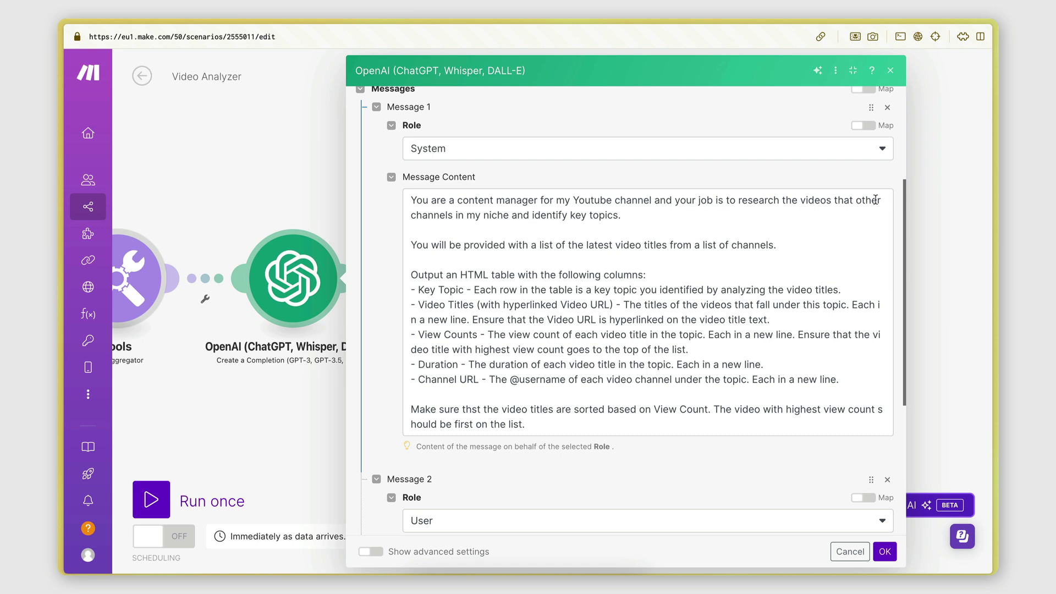
Step: Insert "are posting" after "other channels in my niche" in the system message, and review the HTML table output instruction
{"action": "left_click", "coordinate": [504, 219]}
{"action": "type", "text": "are posting a"}
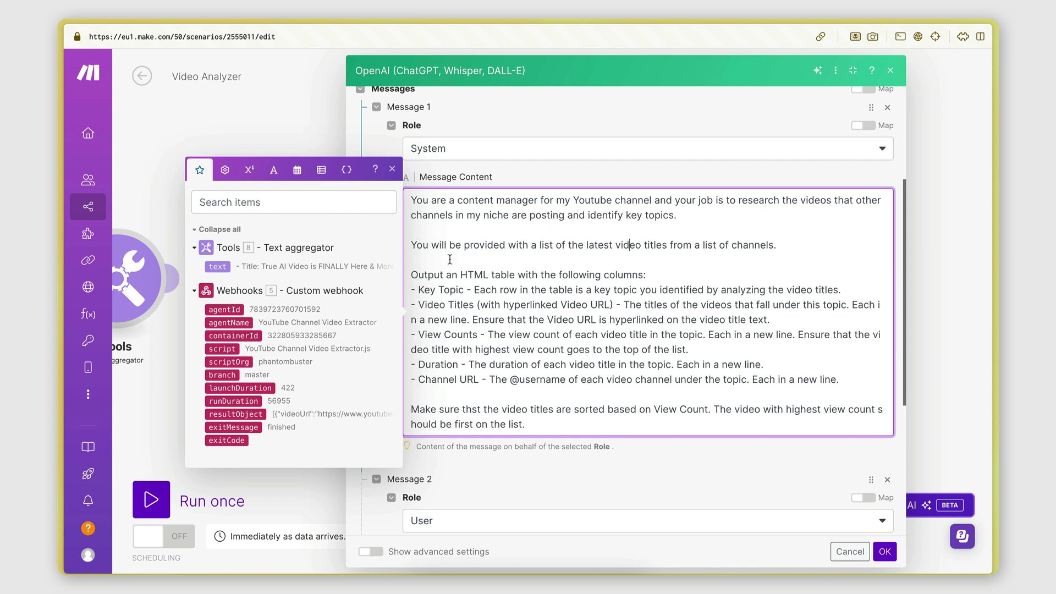
{"action": "left_click_drag", "start_coordinate": [483, 245], "coordinate": [527, 245]}
{"action": "left_click", "coordinate": [552, 245]}
{"action": "left_click", "coordinate": [696, 279]}
{"action": "left_click_drag", "start_coordinate": [412, 275], "coordinate": [633, 275]}
{"action": "left_click", "coordinate": [487, 273]}
{"action": "left_click", "coordinate": [461, 275]}
{"action": "left_click", "coordinate": [632, 274]}
{"action": "left_click", "coordinate": [659, 275]}
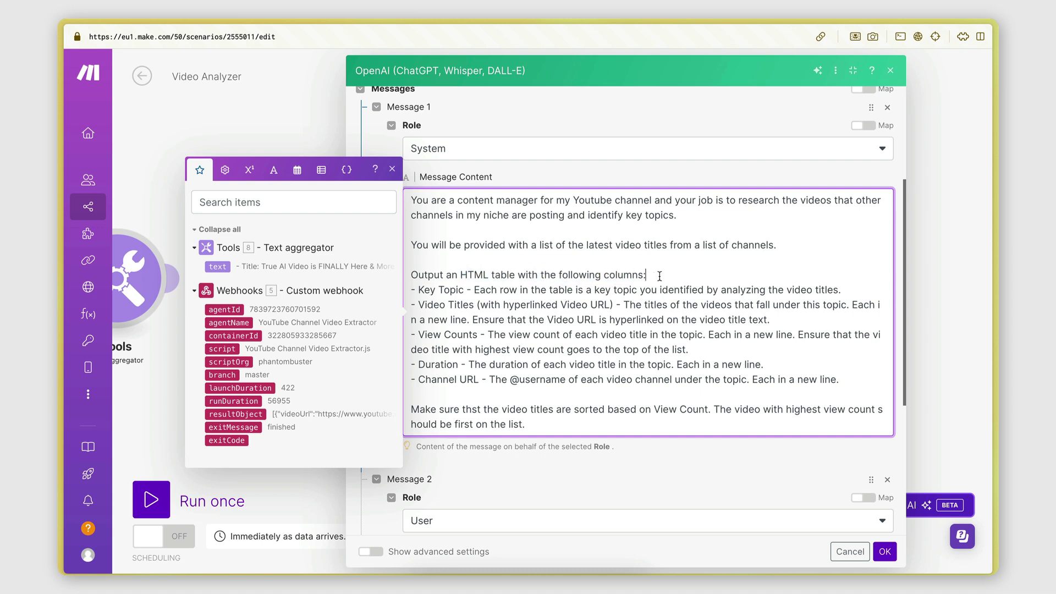
Step: Review the Key Topic column definition in the system message
{"action": "left_click_drag", "start_coordinate": [411, 290], "coordinate": [436, 291]}
{"action": "left_click", "coordinate": [419, 291]}
{"action": "left_click_drag", "start_coordinate": [707, 291], "coordinate": [786, 290]}
{"action": "left_click", "coordinate": [815, 291]}
{"action": "left_click_drag", "start_coordinate": [412, 290], "coordinate": [467, 304]}
{"action": "left_click", "coordinate": [463, 292]}
{"action": "left_click", "coordinate": [463, 290]}
{"action": "left_click", "coordinate": [467, 305]}
Step: Review the Video Titles column definition, including the new-line and hyperlinked Video URL instructions
{"action": "left_click_drag", "start_coordinate": [622, 305], "coordinate": [692, 305]}
{"action": "left_click", "coordinate": [693, 305]}
{"action": "left_click_drag", "start_coordinate": [844, 306], "coordinate": [624, 305]}
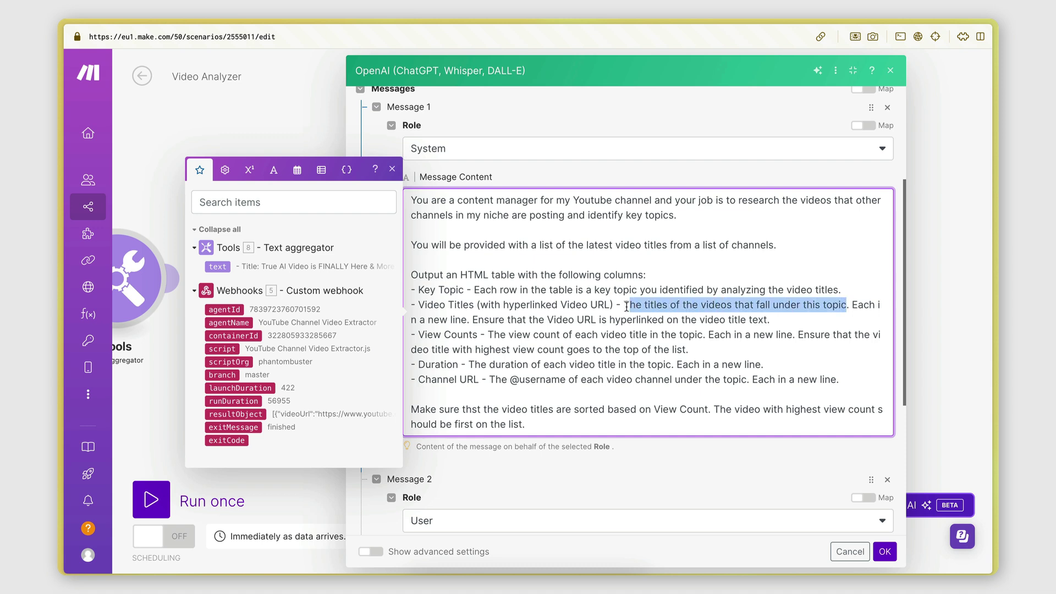
{"action": "left_click", "coordinate": [624, 305]}
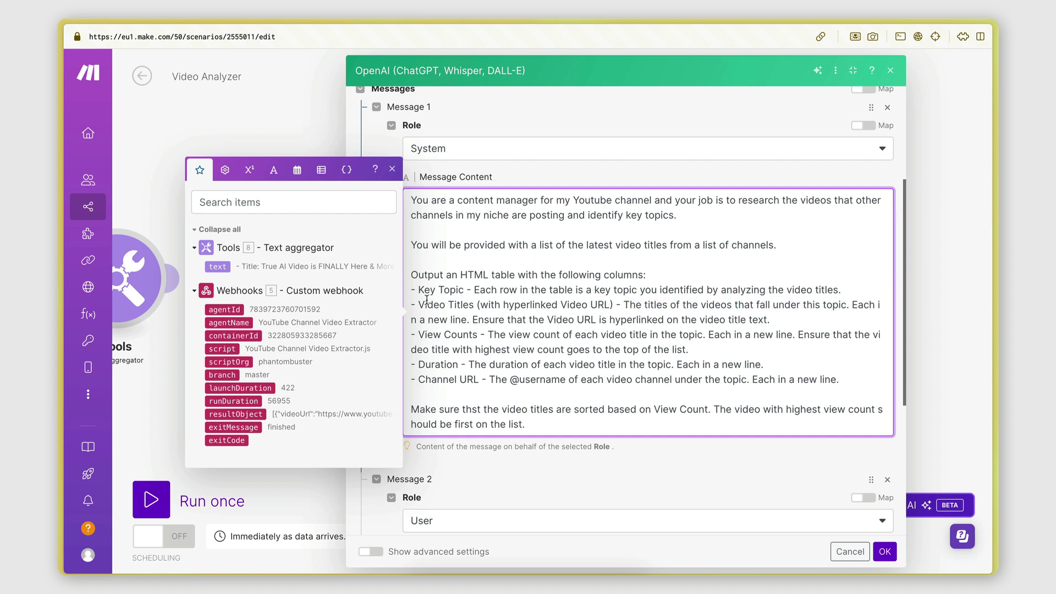
{"action": "left_click_drag", "start_coordinate": [427, 305], "coordinate": [625, 302]}
{"action": "left_click", "coordinate": [626, 301]}
{"action": "left_click_drag", "start_coordinate": [416, 320], "coordinate": [456, 321]}
{"action": "left_click", "coordinate": [455, 321]}
{"action": "left_click_drag", "start_coordinate": [472, 320], "coordinate": [559, 321]}
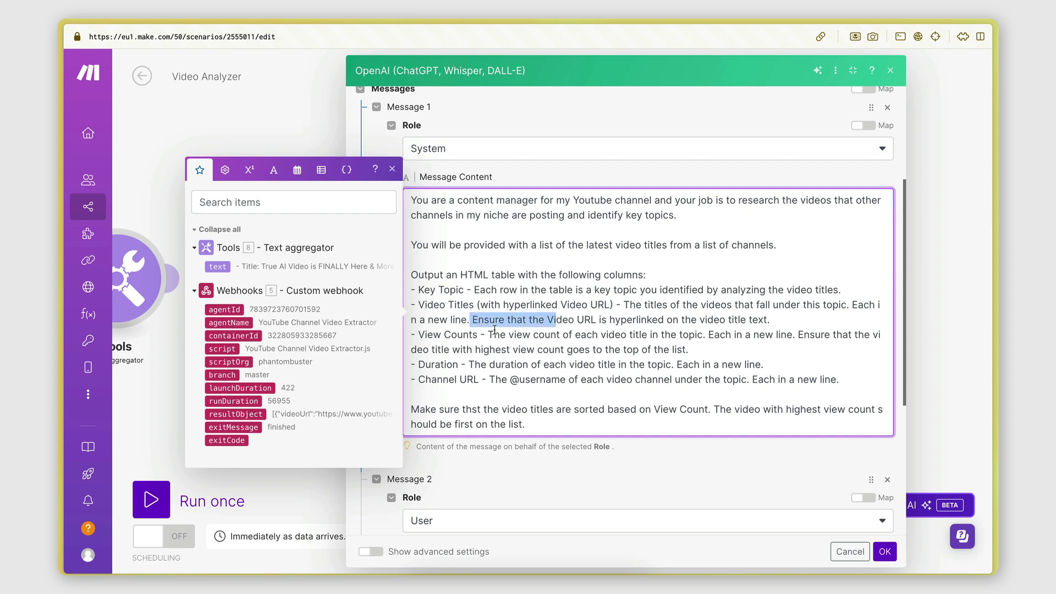
{"action": "left_click", "coordinate": [606, 323]}
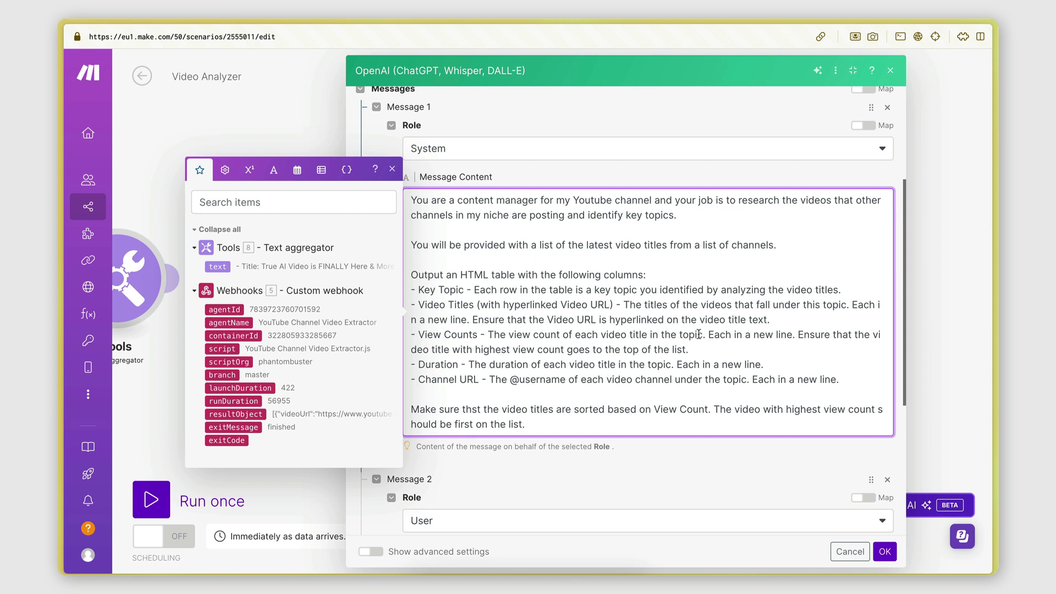
Step: Read through the View Counts, Duration and Channel URL column definitions in the system message
{"action": "left_click", "coordinate": [765, 336]}
{"action": "left_click_drag", "start_coordinate": [689, 350], "coordinate": [799, 333]}
{"action": "left_click", "coordinate": [798, 333]}
{"action": "left_click", "coordinate": [739, 345]}
{"action": "double_click", "coordinate": [427, 367]}
{"action": "left_click", "coordinate": [427, 367]}
{"action": "double_click", "coordinate": [435, 366]}
{"action": "left_click", "coordinate": [476, 366]}
{"action": "left_click_drag", "start_coordinate": [423, 380], "coordinate": [476, 379]}
{"action": "left_click", "coordinate": [475, 380]}
Step: Correct the misspelled "thst" to "that" in the system message's closing instruction about sorting video titles
{"action": "left_click_drag", "start_coordinate": [408, 409], "coordinate": [564, 422]}
{"action": "left_click", "coordinate": [565, 427]}
{"action": "left_click", "coordinate": [473, 410]}
{"action": "key", "text": "BackSpace"}
{"action": "type", "text": "a"}
{"action": "key", "text": "BackSpace"}
{"action": "type", "text": "hat"}
{"action": "key", "text": "Delete"}
{"action": "key", "text": "BackSpace"}
Step: Compare the closing sort-by-View-Count instruction with the View Counts column definition in the system message
{"action": "left_click_drag", "start_coordinate": [573, 410], "coordinate": [632, 410]}
{"action": "left_click", "coordinate": [632, 410]}
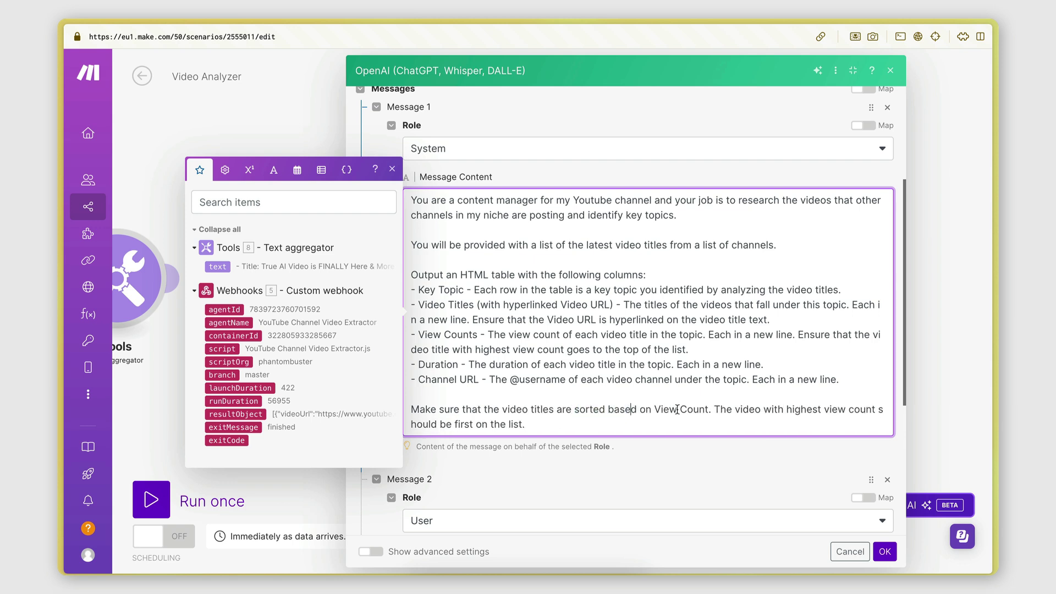
{"action": "left_click_drag", "start_coordinate": [418, 336], "coordinate": [716, 353]}
{"action": "left_click", "coordinate": [715, 354]}
{"action": "left_click", "coordinate": [534, 427]}
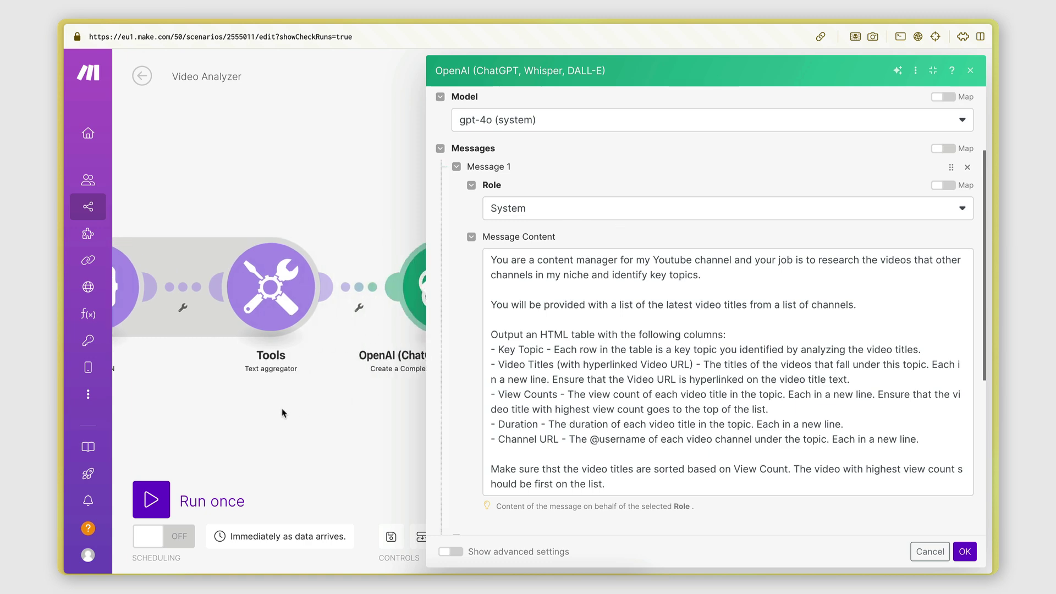
Step: Check the user message with its mapped aggregator text and the Max Tokens setting, and close the OpenAI settings without saving
{"action": "scroll", "coordinate": [625, 385], "scroll_direction": "down", "scroll_amount": 5}
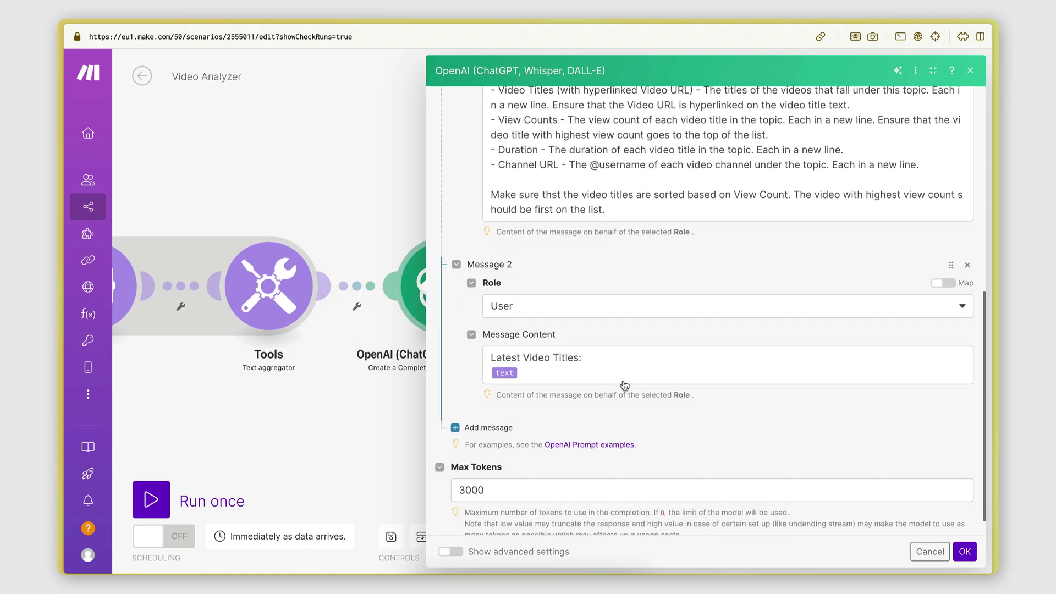
{"action": "left_click_drag", "start_coordinate": [493, 358], "coordinate": [589, 358]}
{"action": "left_click", "coordinate": [588, 358]}
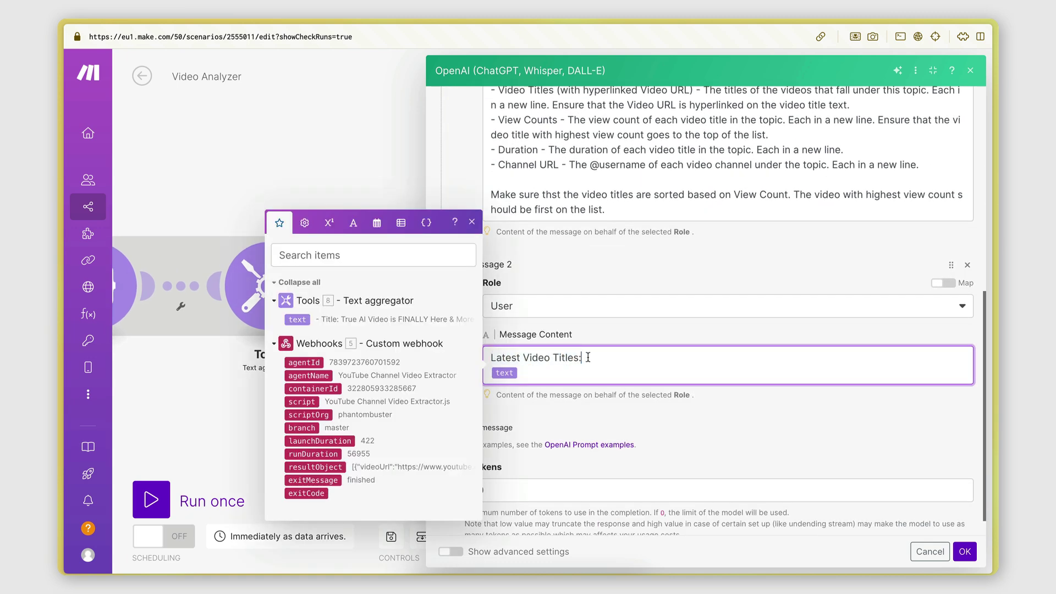
{"action": "key", "text": "BackSpace"}
{"action": "left_click_drag", "start_coordinate": [243, 447], "coordinate": [214, 447]}
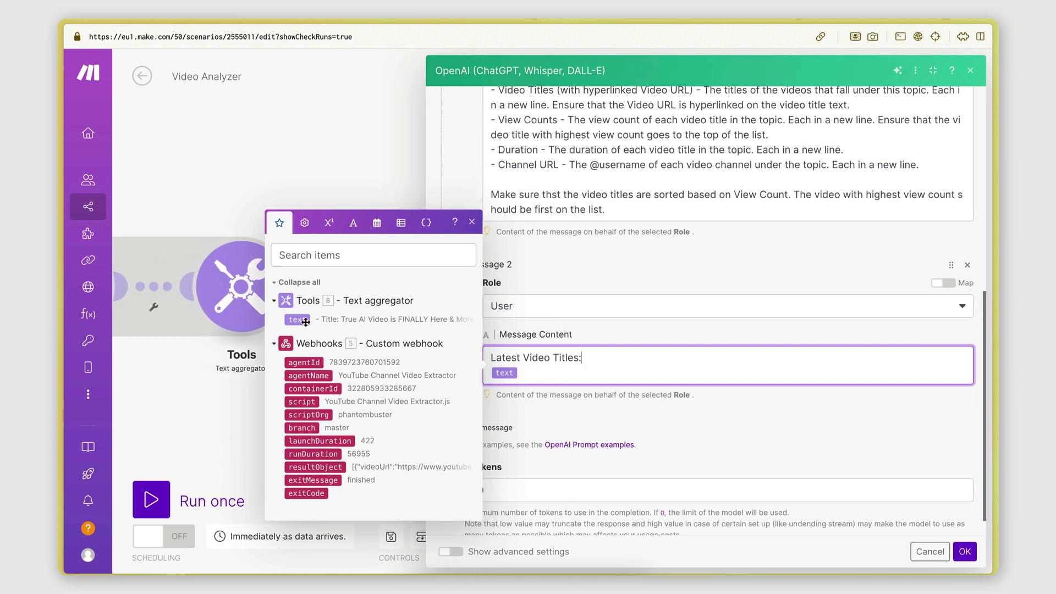
{"action": "left_click", "coordinate": [557, 388]}
{"action": "scroll", "coordinate": [642, 460], "scroll_direction": "down", "scroll_amount": 1}
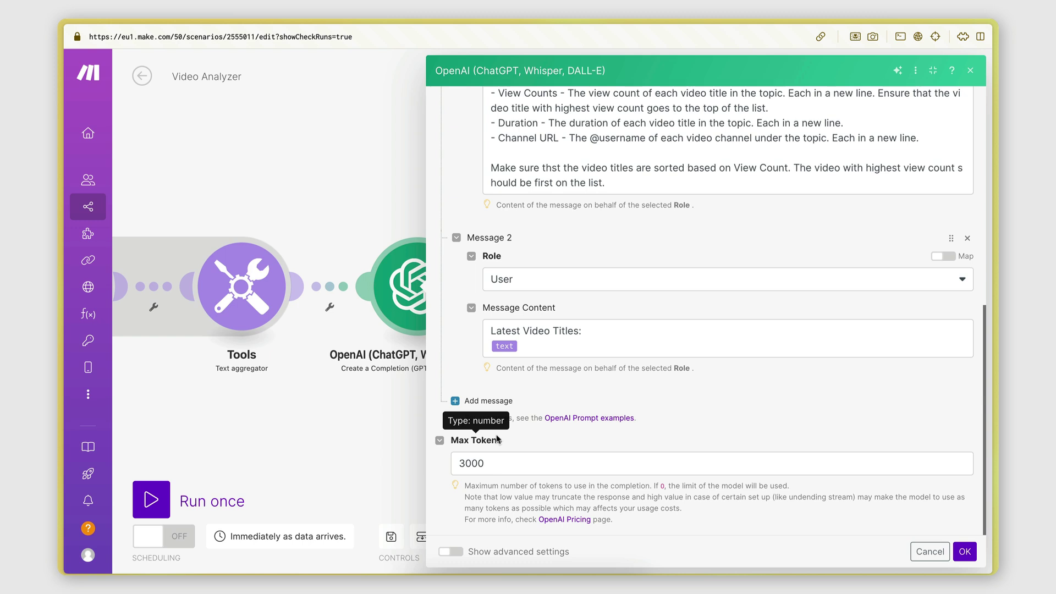
{"action": "left_click", "coordinate": [930, 552]}
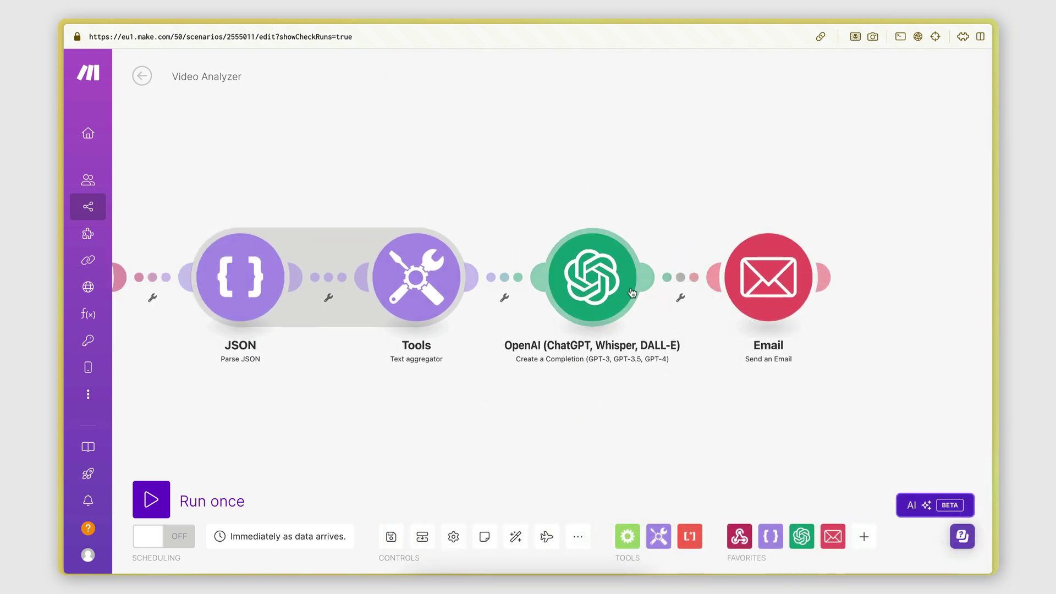
Step: Reopen the OpenAI module's settings, check the HTML table wording in the system message, and close them
{"action": "left_click_drag", "start_coordinate": [621, 427], "coordinate": [497, 430]}
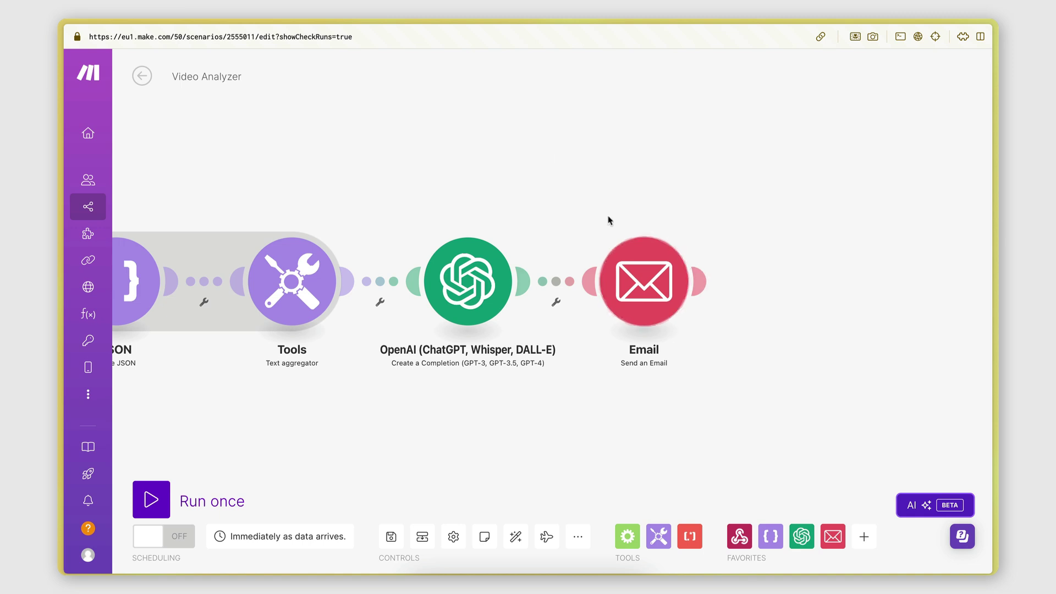
{"action": "left_click", "coordinate": [460, 304]}
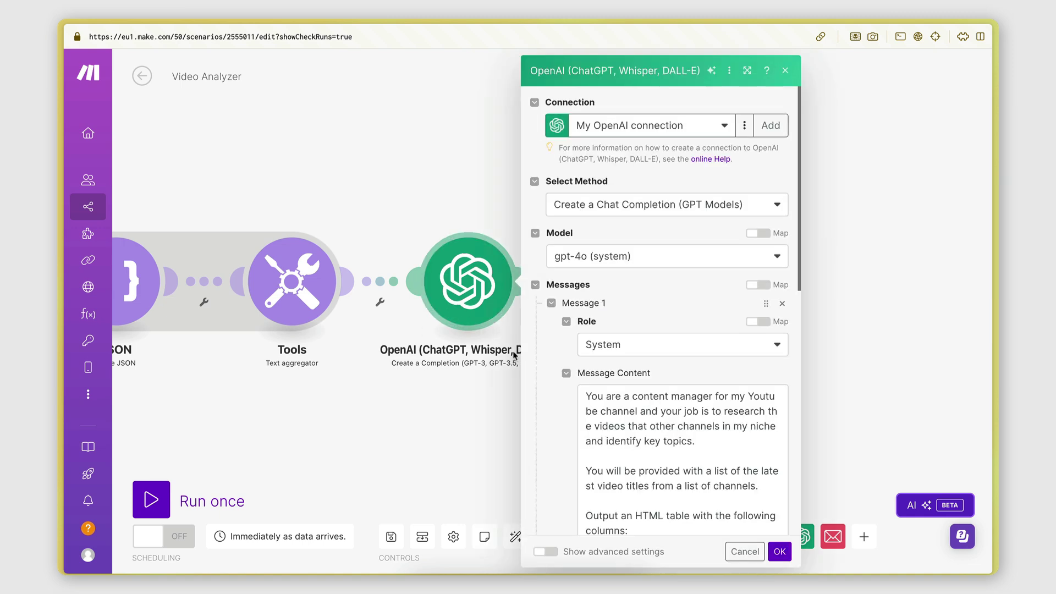
{"action": "scroll", "coordinate": [614, 286], "scroll_direction": "down", "scroll_amount": 4}
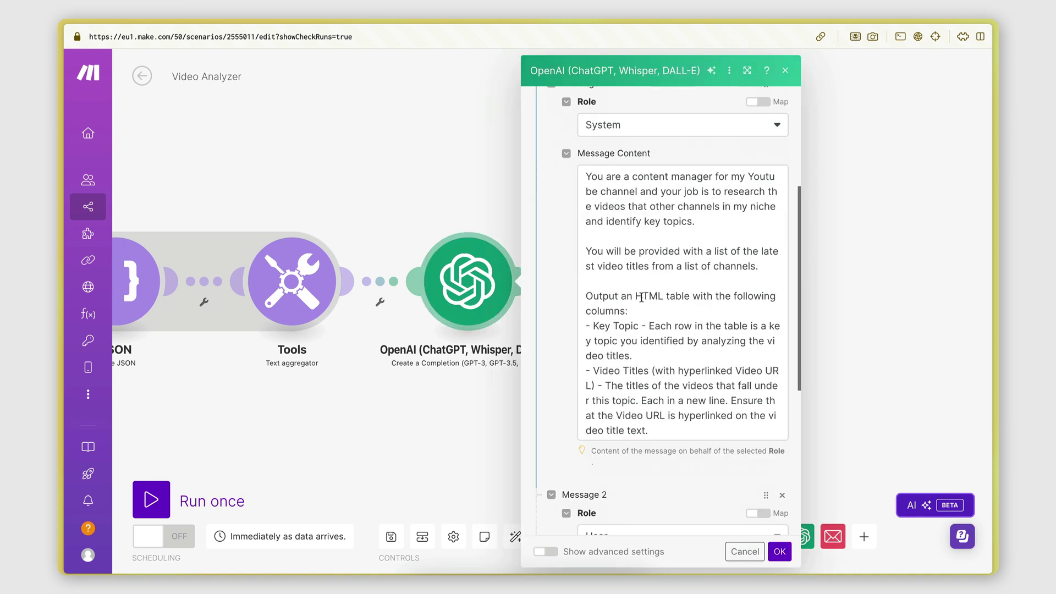
{"action": "left_click_drag", "start_coordinate": [637, 297], "coordinate": [688, 297]}
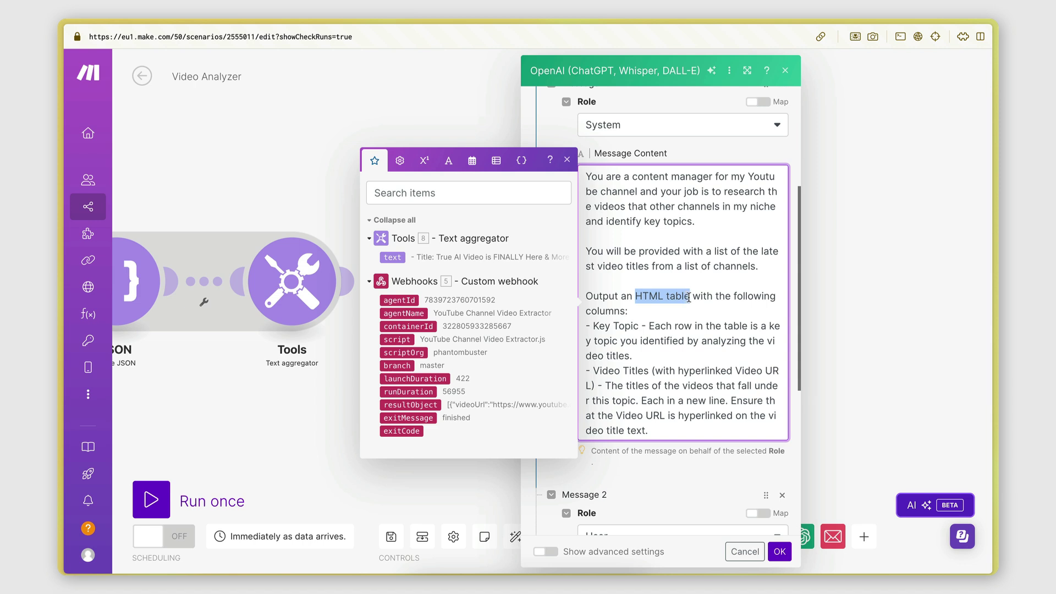
{"action": "left_click", "coordinate": [689, 298]}
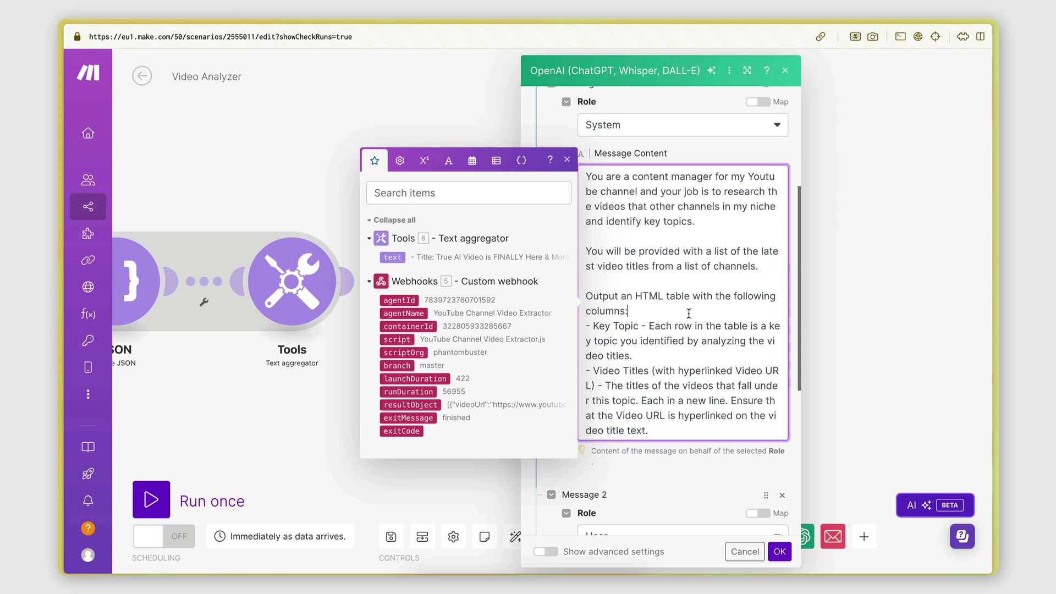
{"action": "left_click_drag", "start_coordinate": [635, 296], "coordinate": [689, 298]}
{"action": "left_click", "coordinate": [689, 310]}
{"action": "left_click", "coordinate": [780, 552]}
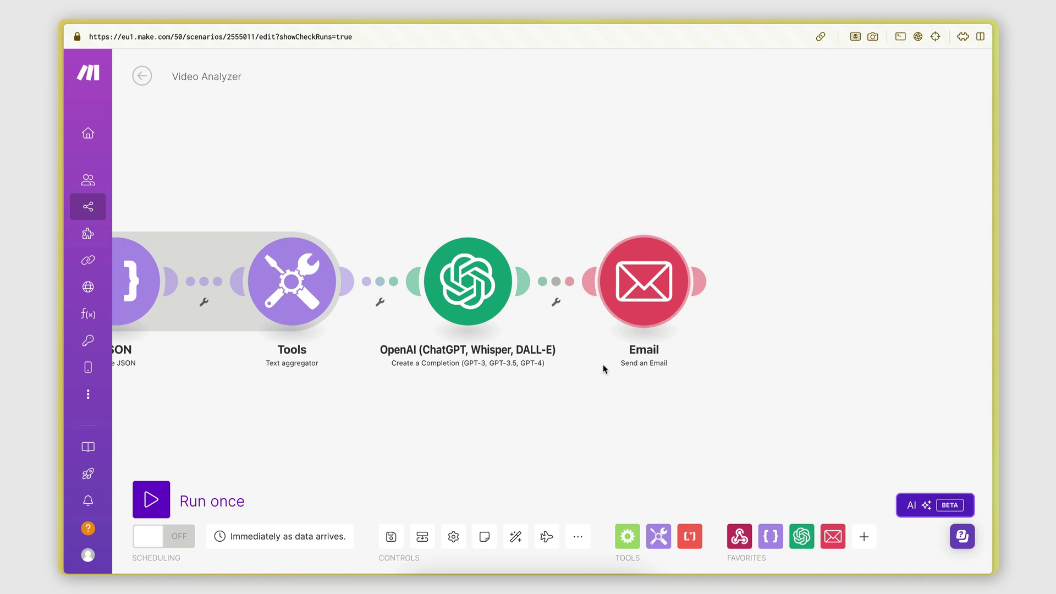
Step: Switch to the Miro board to view the sample Video Analyzer email table, and return to the Make scenario
{"action": "mouse_move", "coordinate": [53, 283]}
{"action": "left_click", "coordinate": [111, 204]}
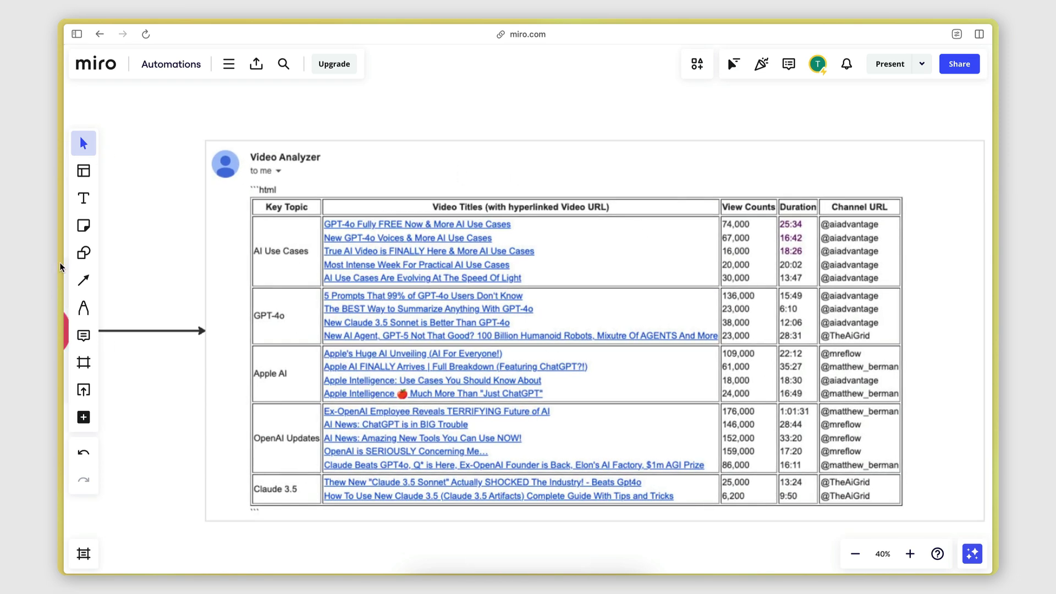
{"action": "mouse_move", "coordinate": [59, 235]}
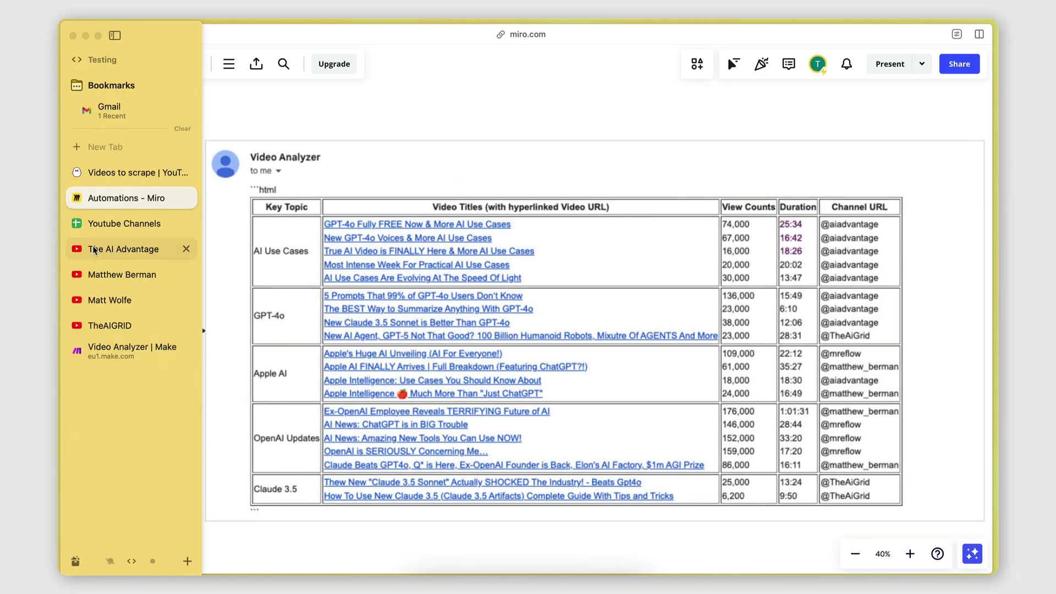
{"action": "left_click", "coordinate": [107, 350]}
Step: Open the Email module's settings, check the recipient, subject, content type and mapped content, and close them
{"action": "left_click", "coordinate": [644, 283]}
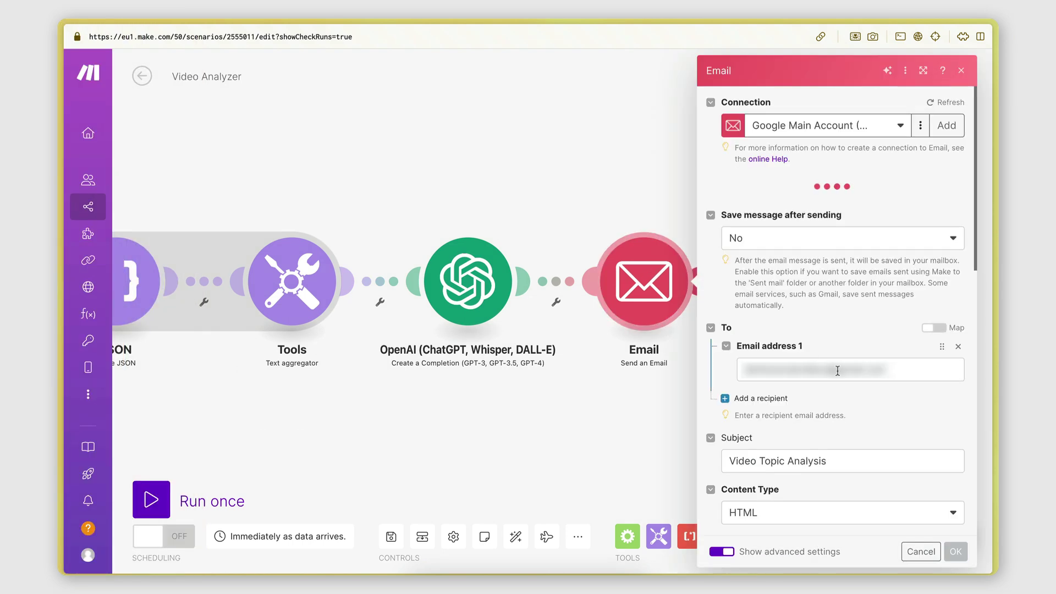
{"action": "scroll", "coordinate": [783, 322], "scroll_direction": "down", "scroll_amount": 4}
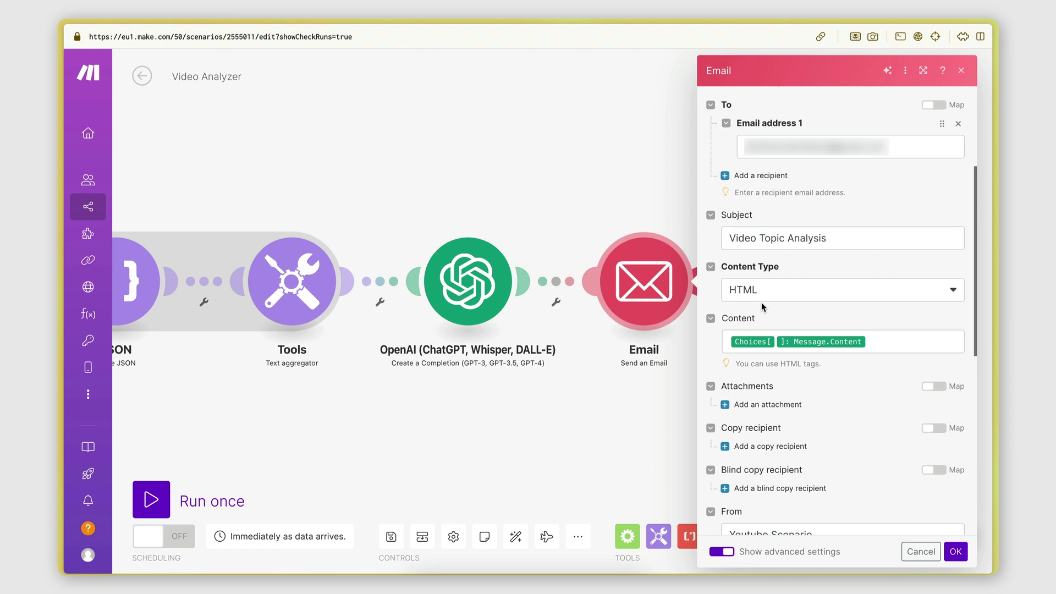
{"action": "left_click", "coordinate": [284, 461]}
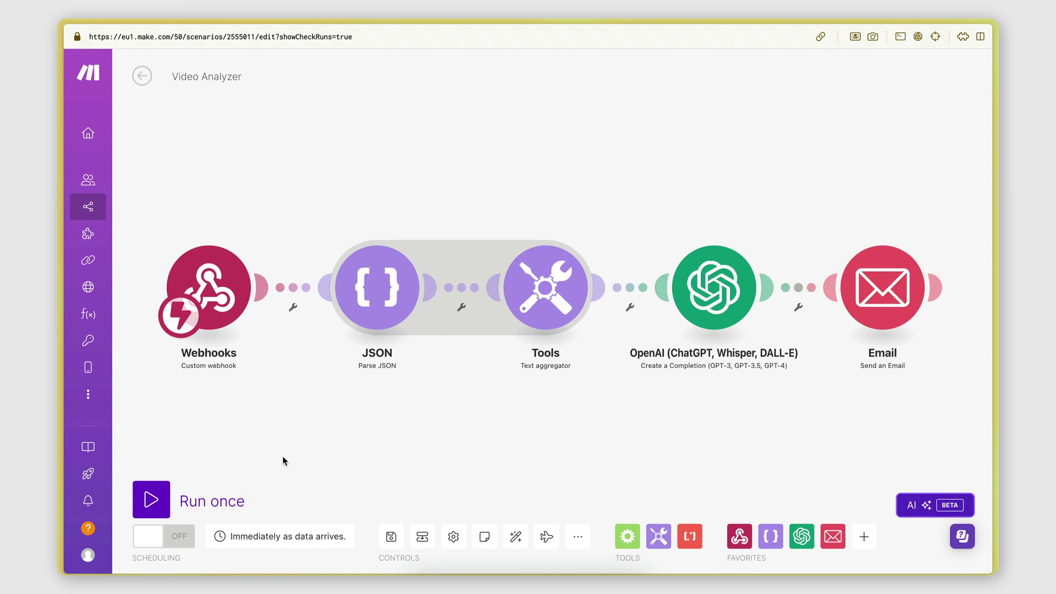
Step: Turn on the scenario's scheduling and switch to the YouTube Channel Video Extractor setup in PhantomBuster
{"action": "left_click", "coordinate": [165, 539]}
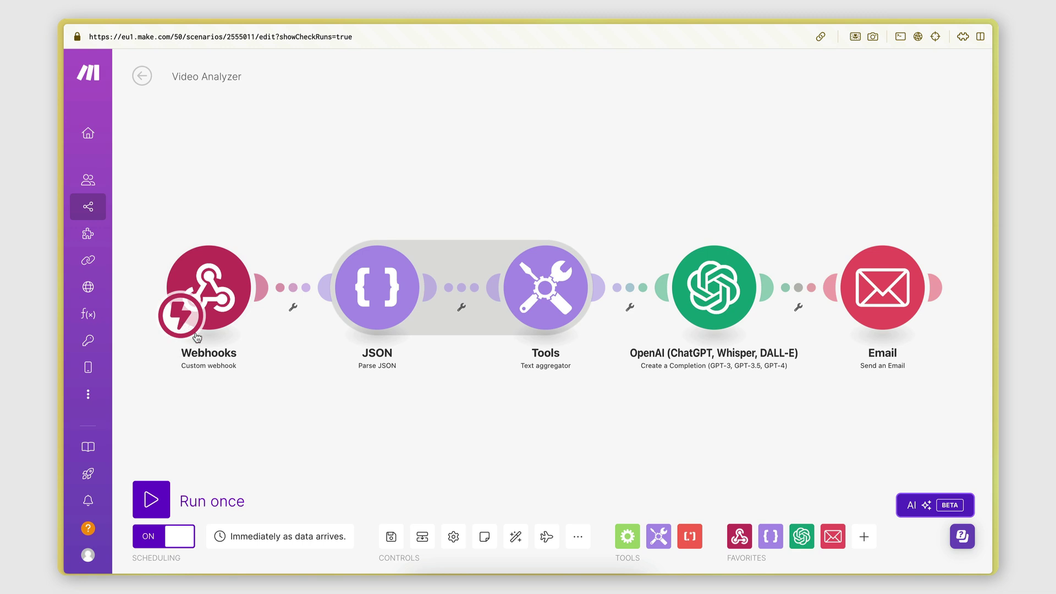
{"action": "mouse_move", "coordinate": [61, 296]}
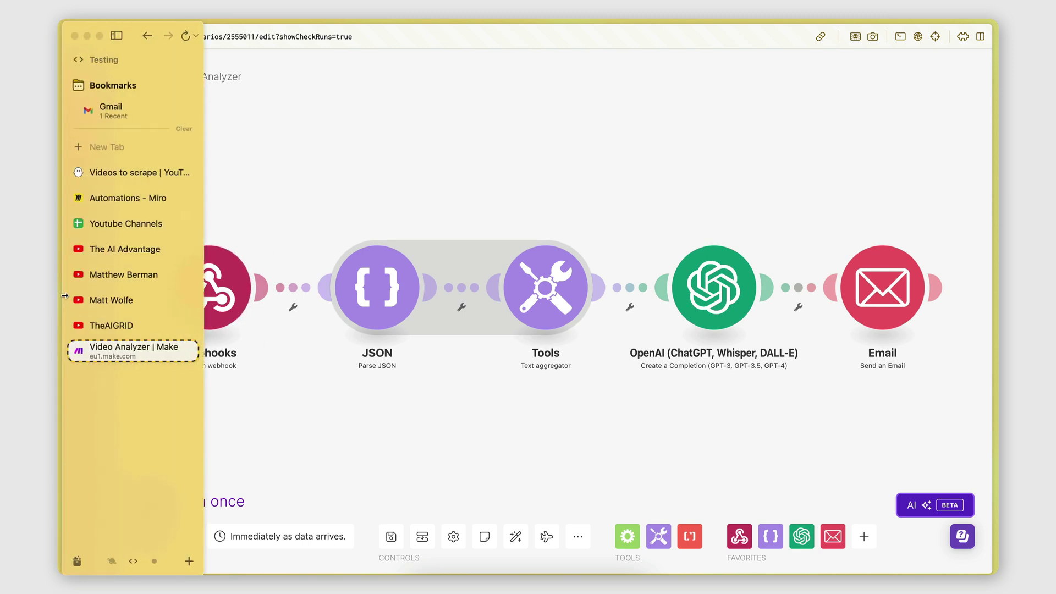
{"action": "left_click", "coordinate": [102, 174]}
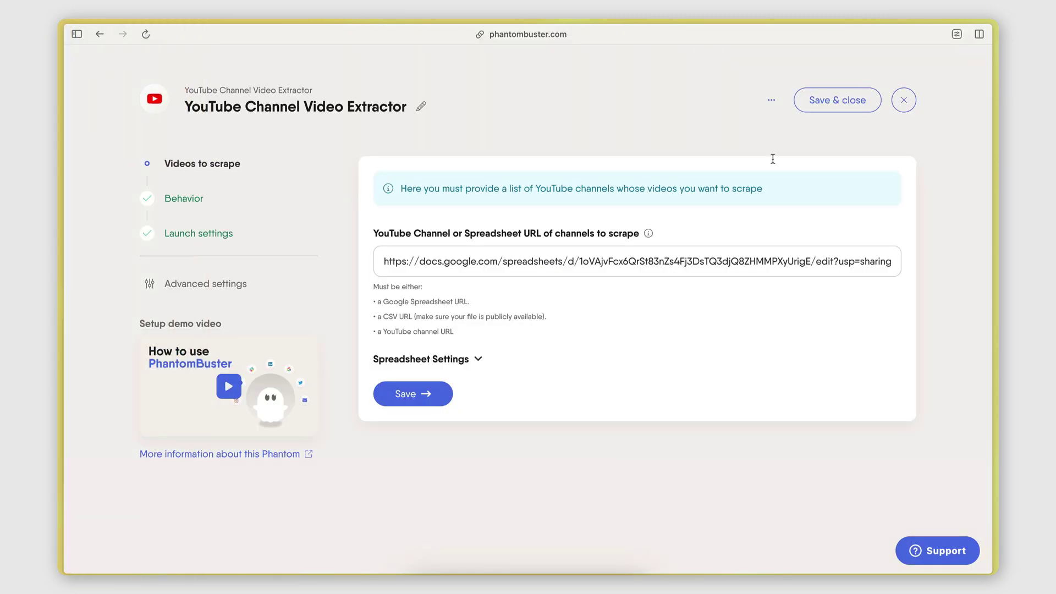
Step: Return to the PhantomBuster dashboard, reopen the YouTube Channel Video Extractor's setup, and view its advanced settings
{"action": "left_click", "coordinate": [905, 101]}
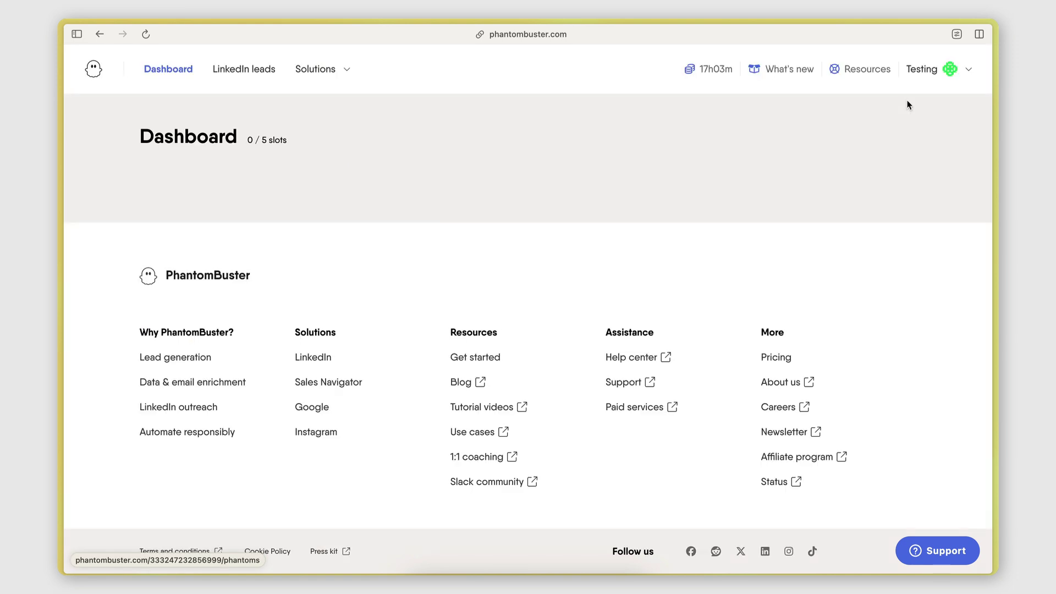
{"action": "scroll", "coordinate": [489, 359], "scroll_direction": "down", "scroll_amount": 2}
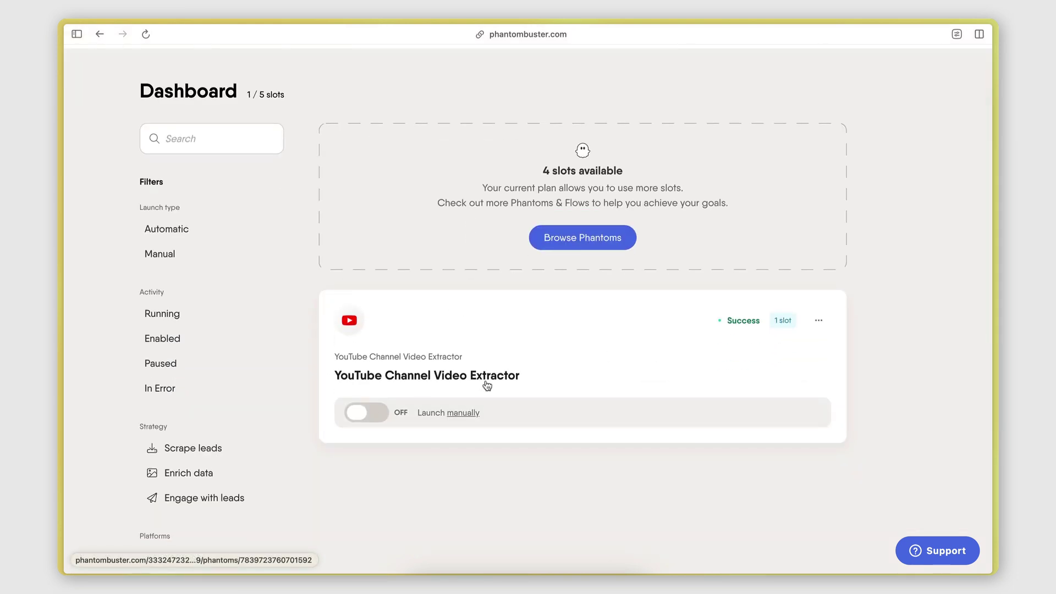
{"action": "left_click", "coordinate": [820, 321]}
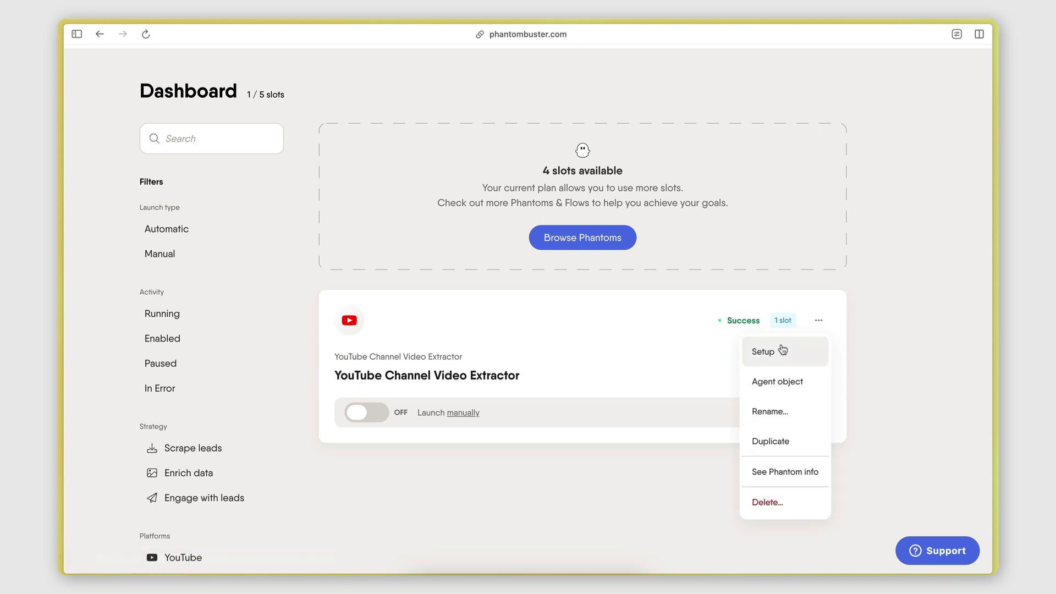
{"action": "left_click", "coordinate": [783, 350]}
{"action": "left_click", "coordinate": [190, 283]}
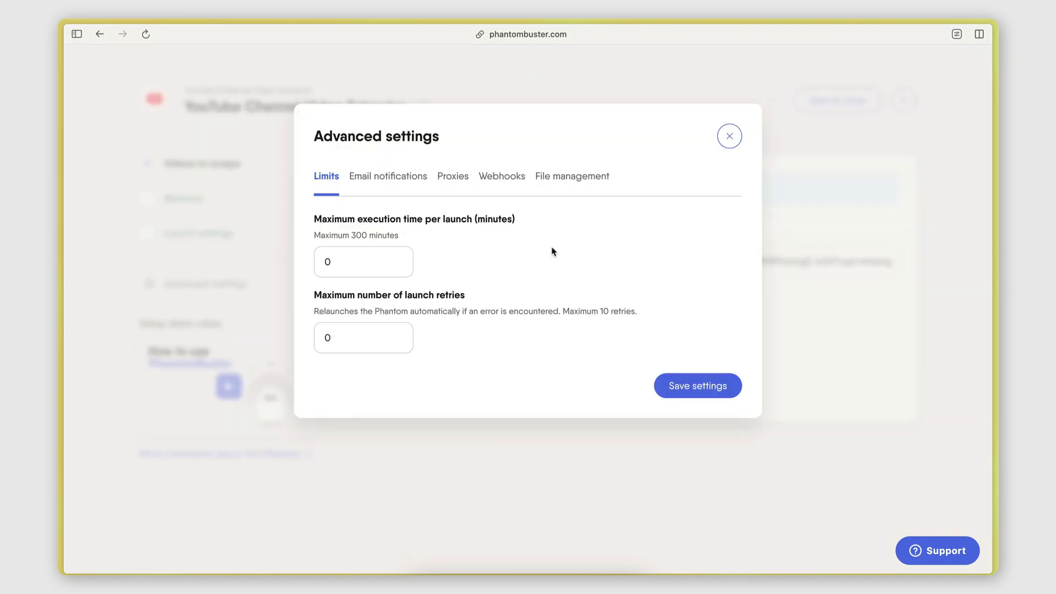
{"action": "left_click", "coordinate": [727, 140]}
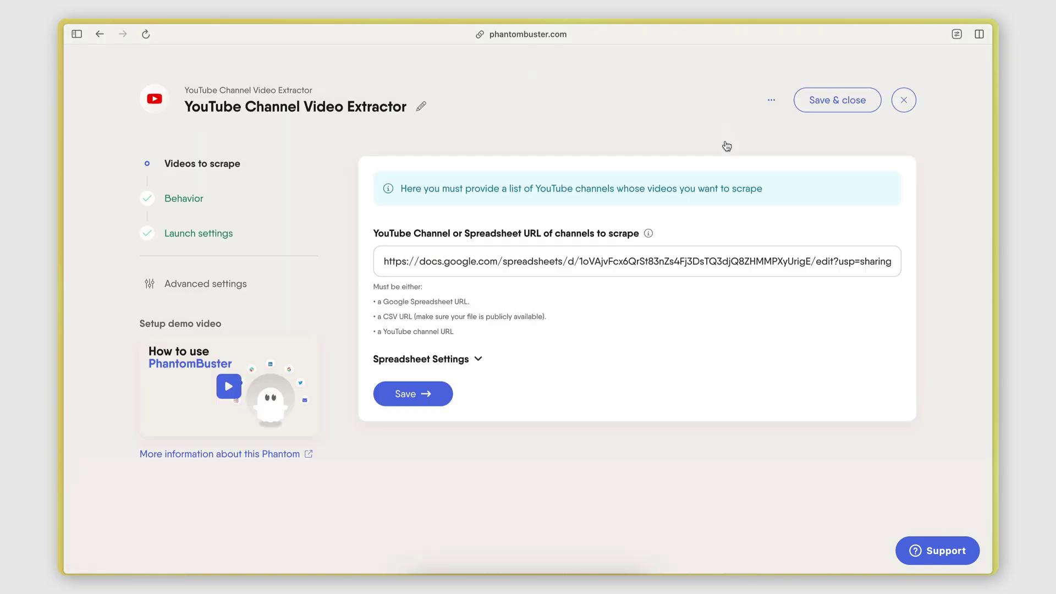
Step: Review the Phantom's launch frequency and options, revisit them through its dashboard switch, and leave the setup without saving
{"action": "left_click", "coordinate": [189, 238]}
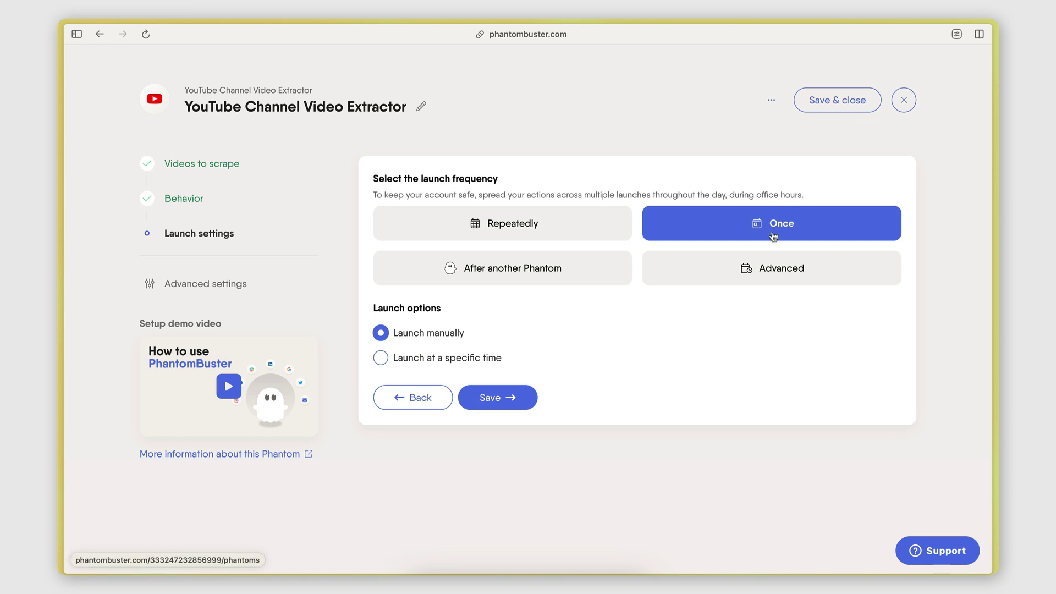
{"action": "left_click", "coordinate": [904, 100]}
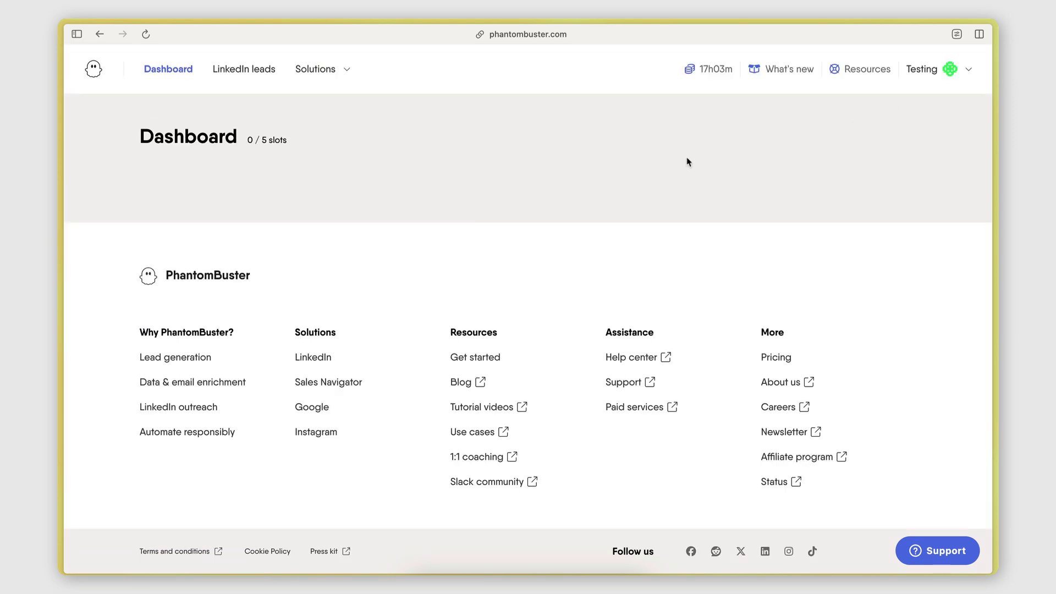
{"action": "scroll", "coordinate": [616, 357], "scroll_direction": "down", "scroll_amount": 1}
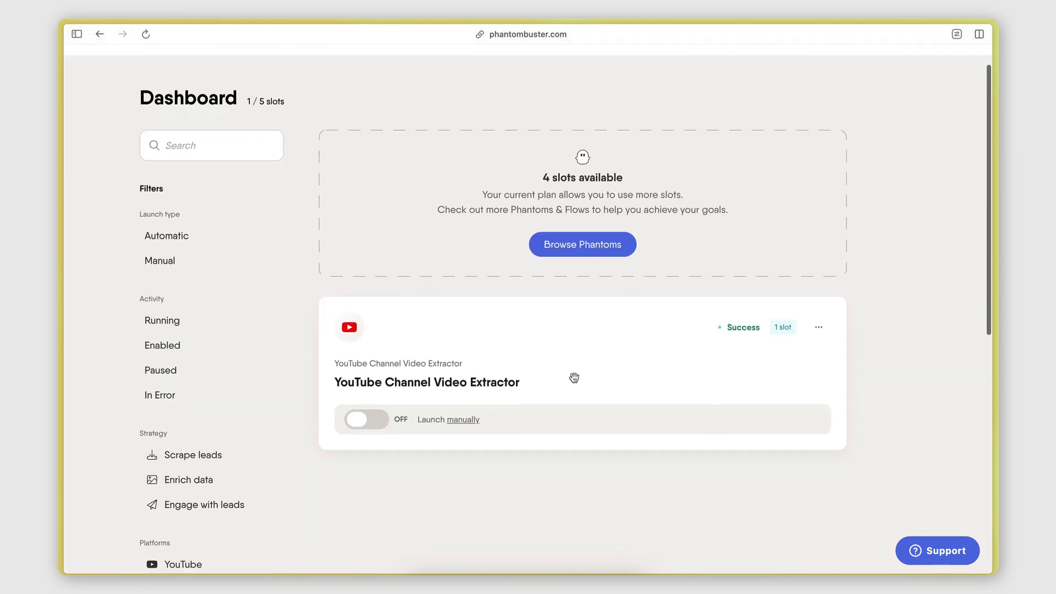
{"action": "left_click", "coordinate": [369, 422]}
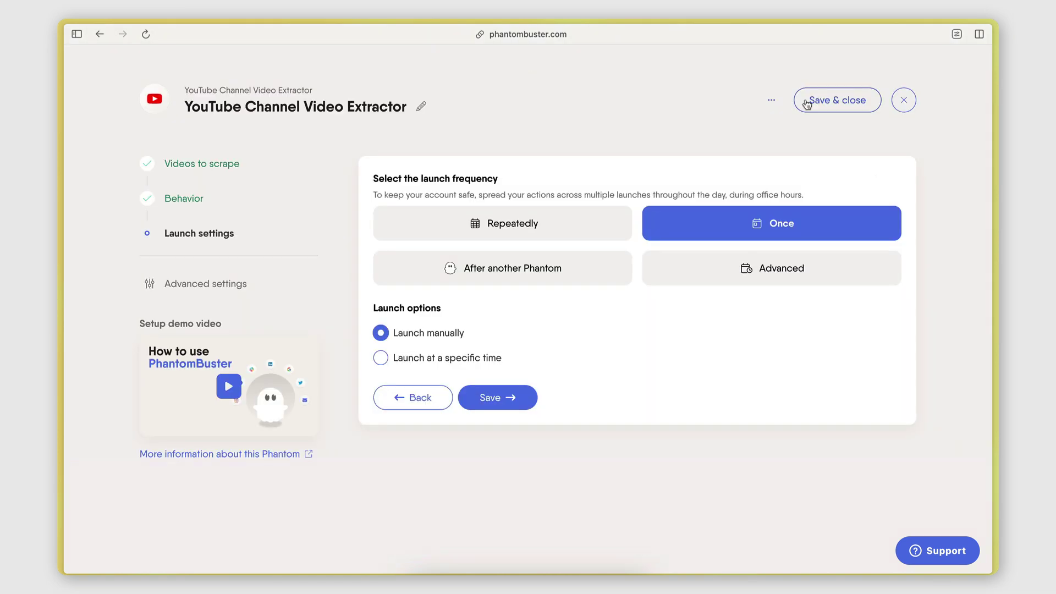
{"action": "left_click", "coordinate": [904, 100]}
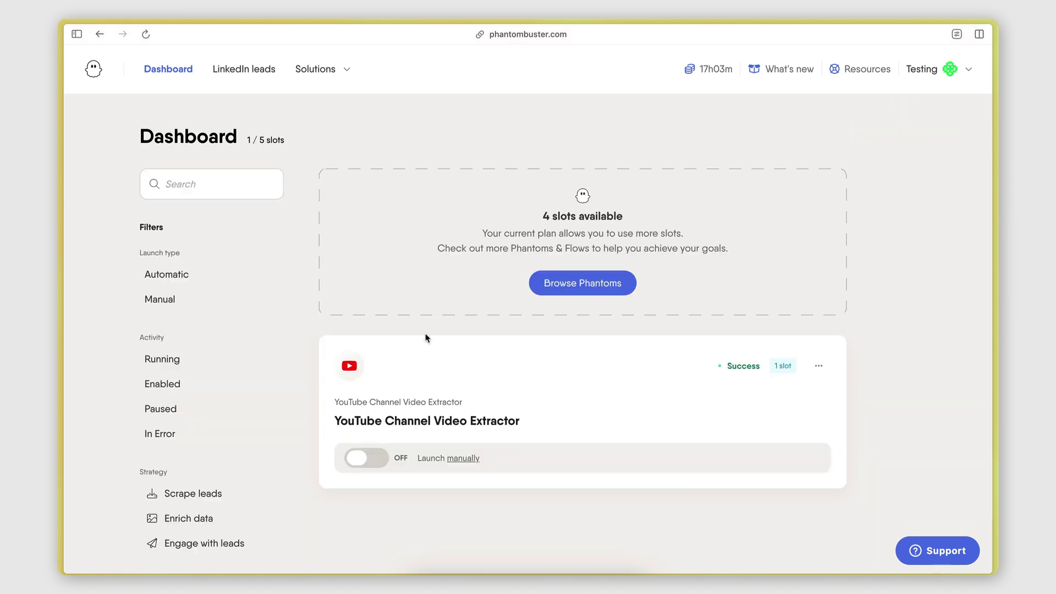
Step: Open the YouTube Channel Video Extractor Phantom and launch it
{"action": "left_click", "coordinate": [421, 422]}
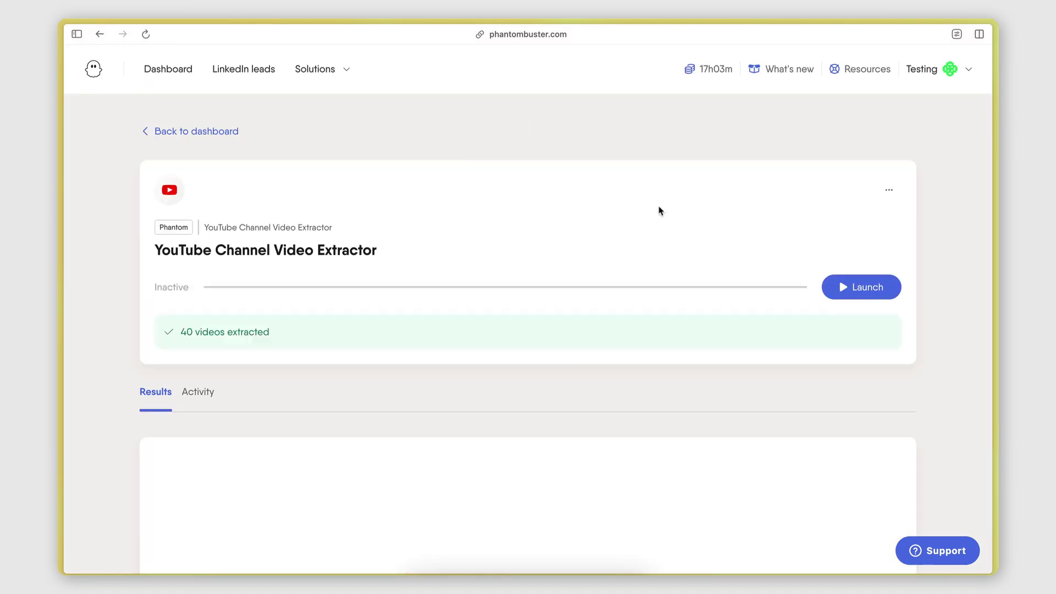
{"action": "left_click", "coordinate": [861, 287]}
{"action": "scroll", "coordinate": [506, 436], "scroll_direction": "down", "scroll_amount": 1}
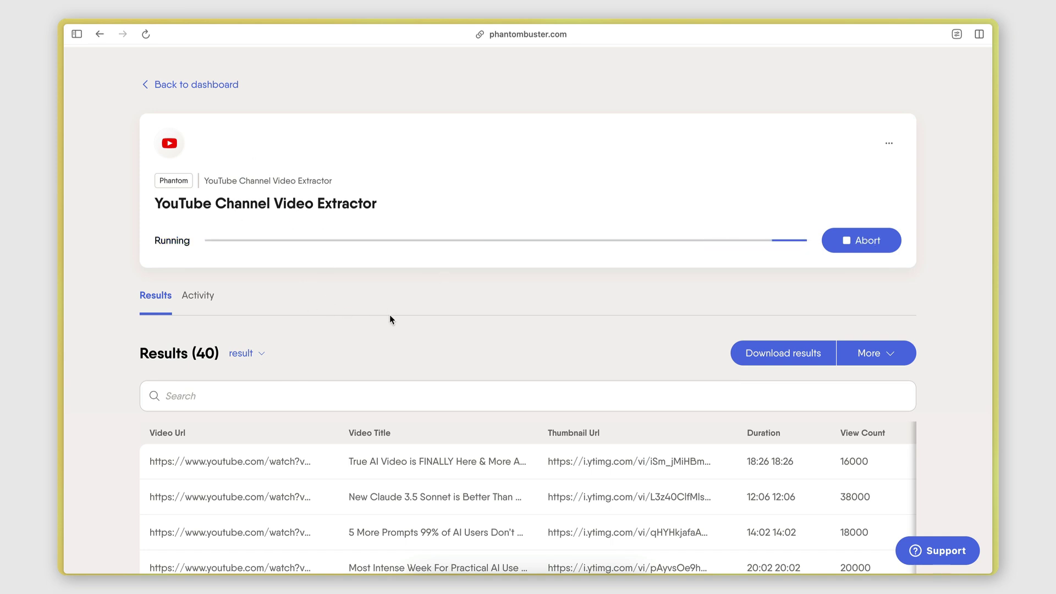
Step: Switch to Make and leave the scenario editor for the Video Analyzer overview with its execution history
{"action": "mouse_move", "coordinate": [59, 214]}
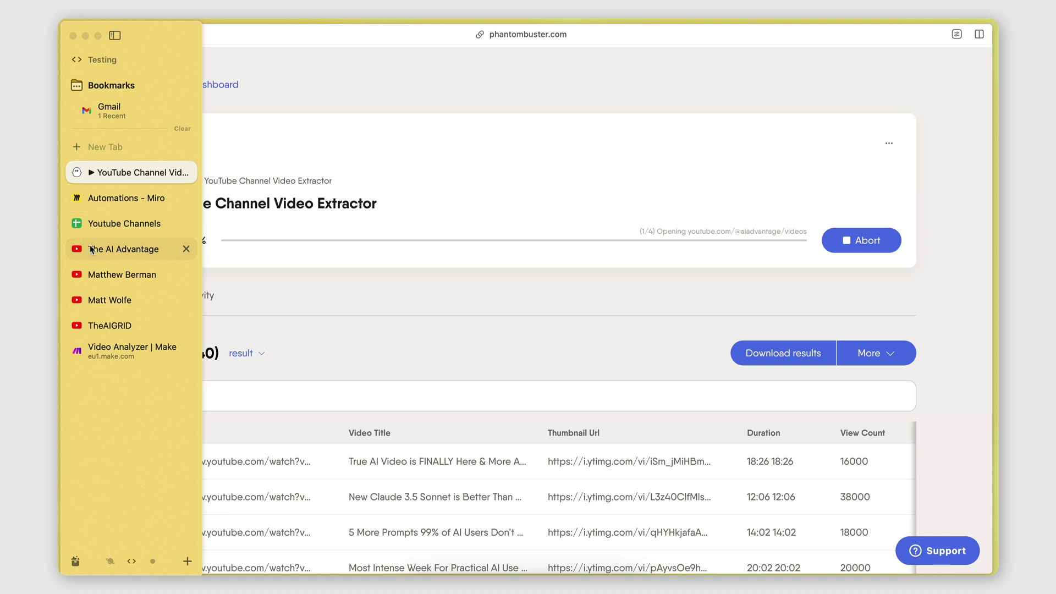
{"action": "left_click", "coordinate": [110, 352]}
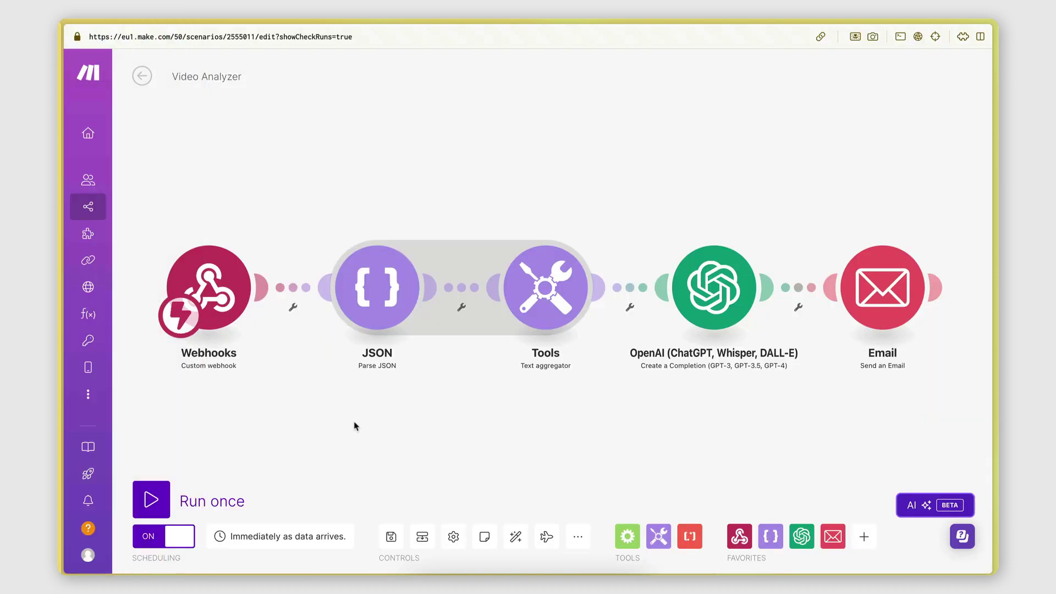
{"action": "left_click", "coordinate": [143, 77]}
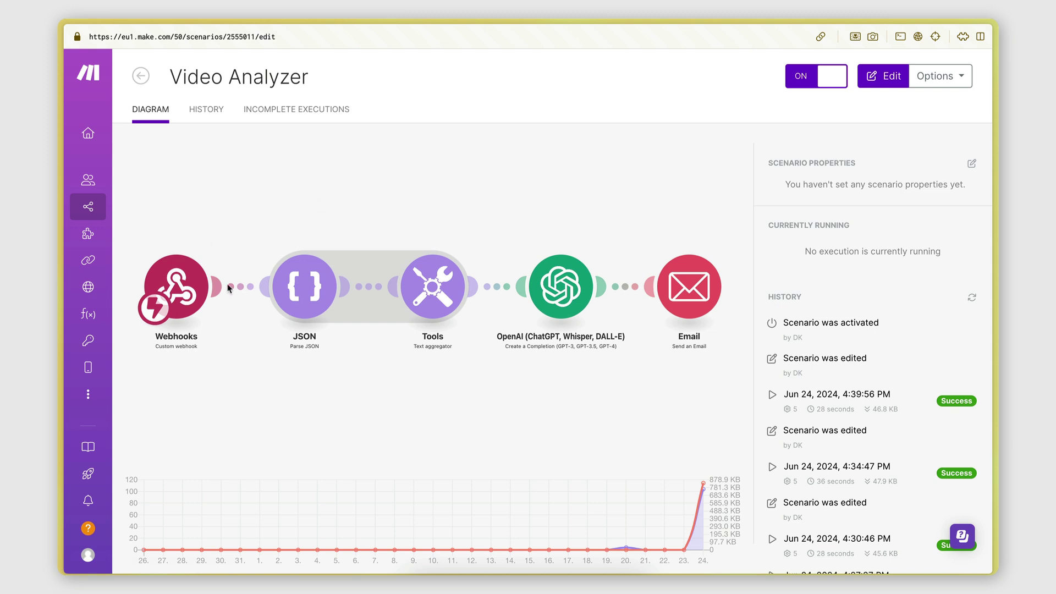
Step: Check the Phantom's run progress in PhantomBuster, and return to Make to inspect the Video Analyzer scenario's executed modules
{"action": "mouse_move", "coordinate": [59, 284]}
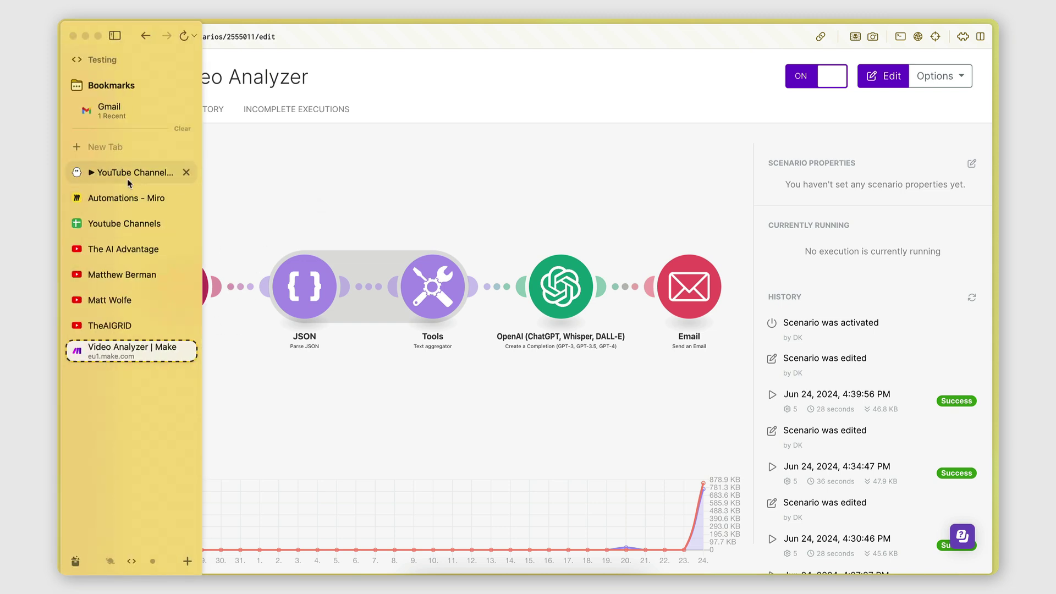
{"action": "left_click", "coordinate": [84, 175]}
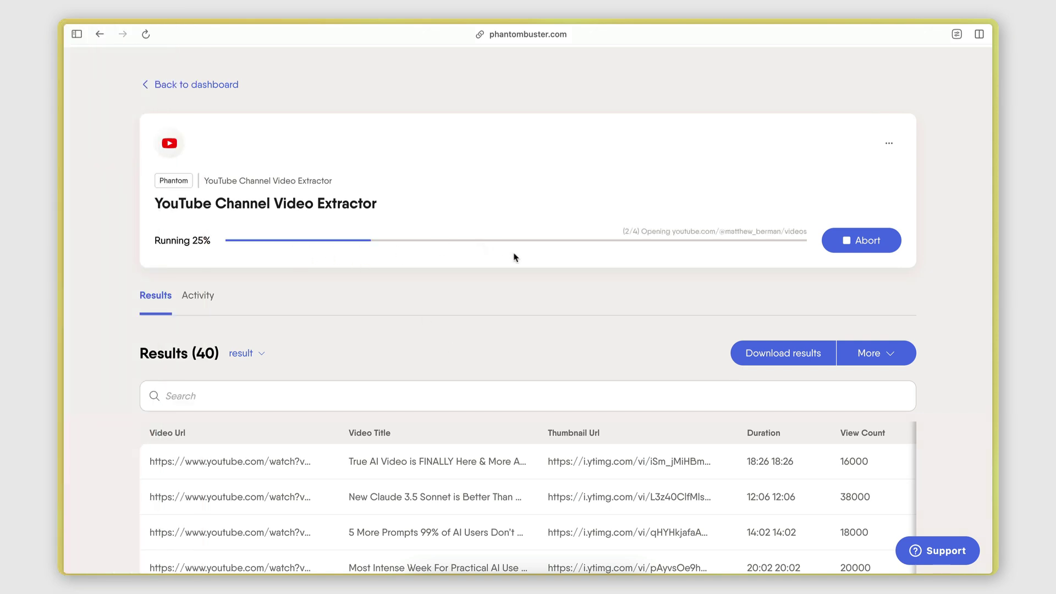
{"action": "mouse_move", "coordinate": [58, 296]}
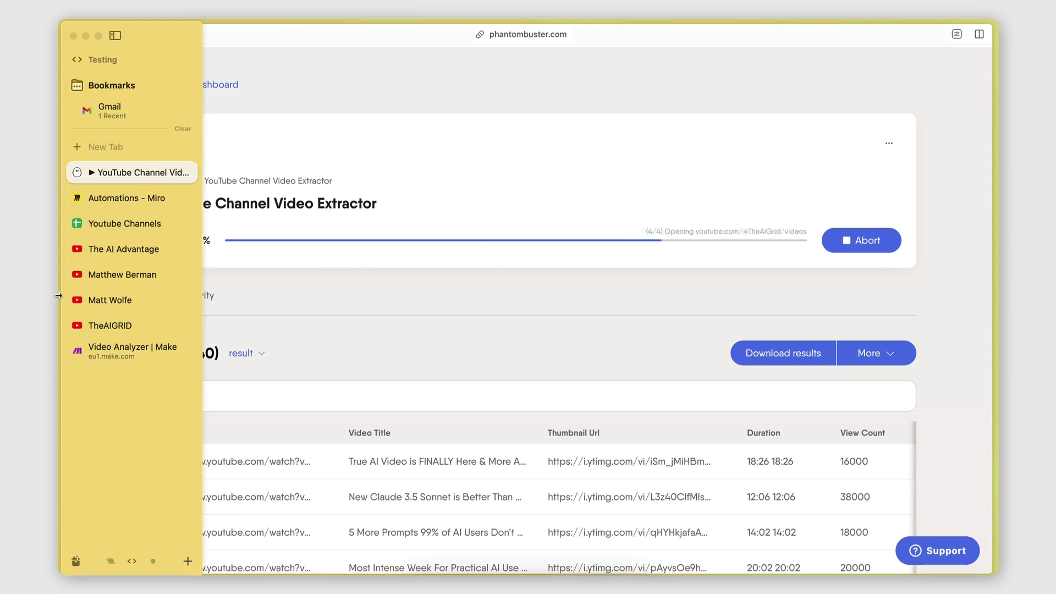
{"action": "left_click", "coordinate": [115, 357]}
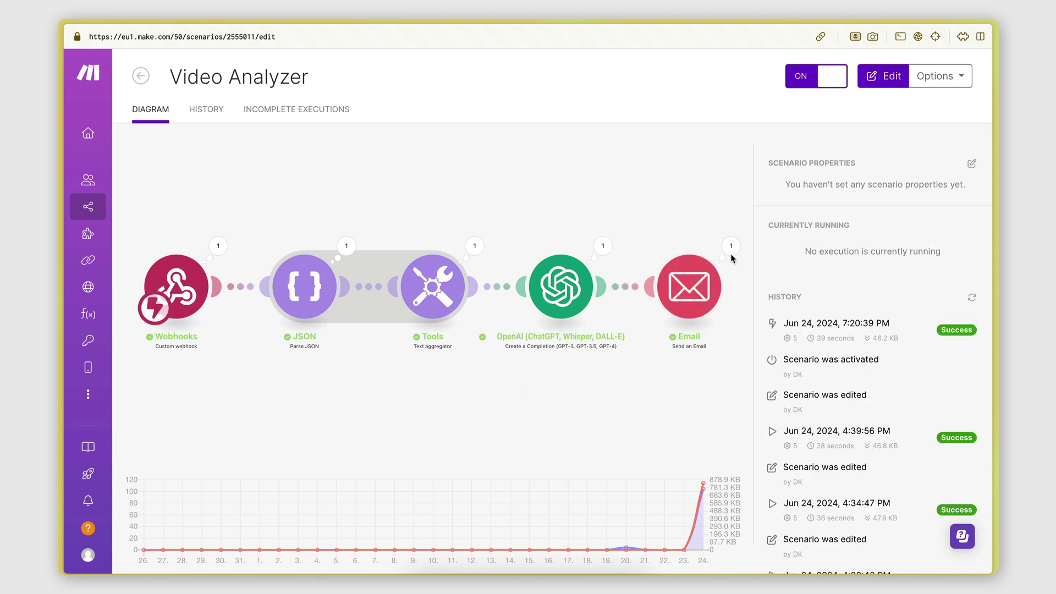
{"action": "left_click", "coordinate": [686, 226]}
Step: Switch to Gmail and view the topic table in the newest Video Analyzer email
{"action": "mouse_move", "coordinate": [63, 132]}
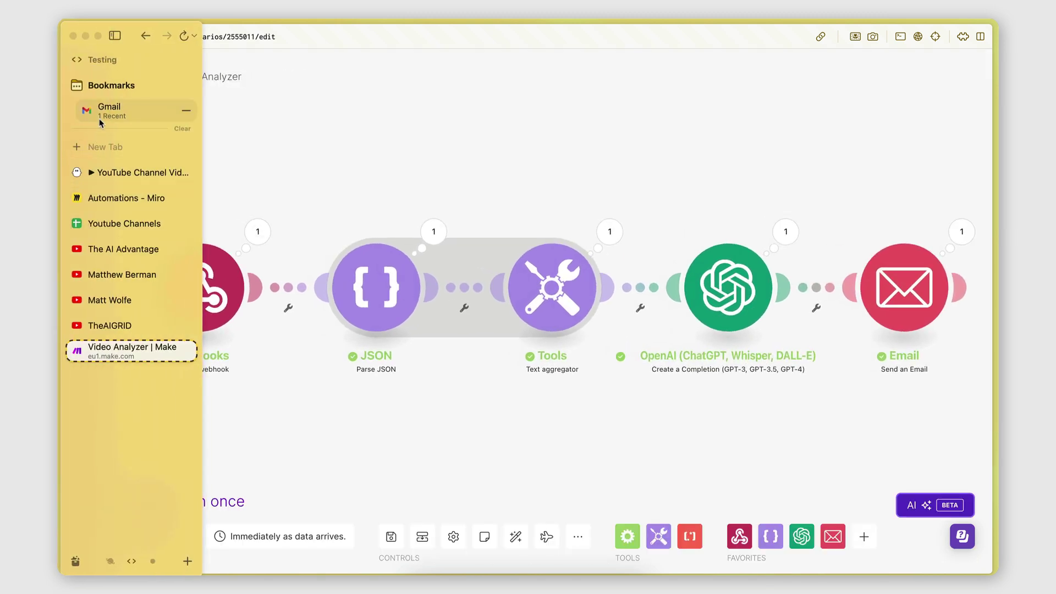
{"action": "left_click", "coordinate": [103, 114]}
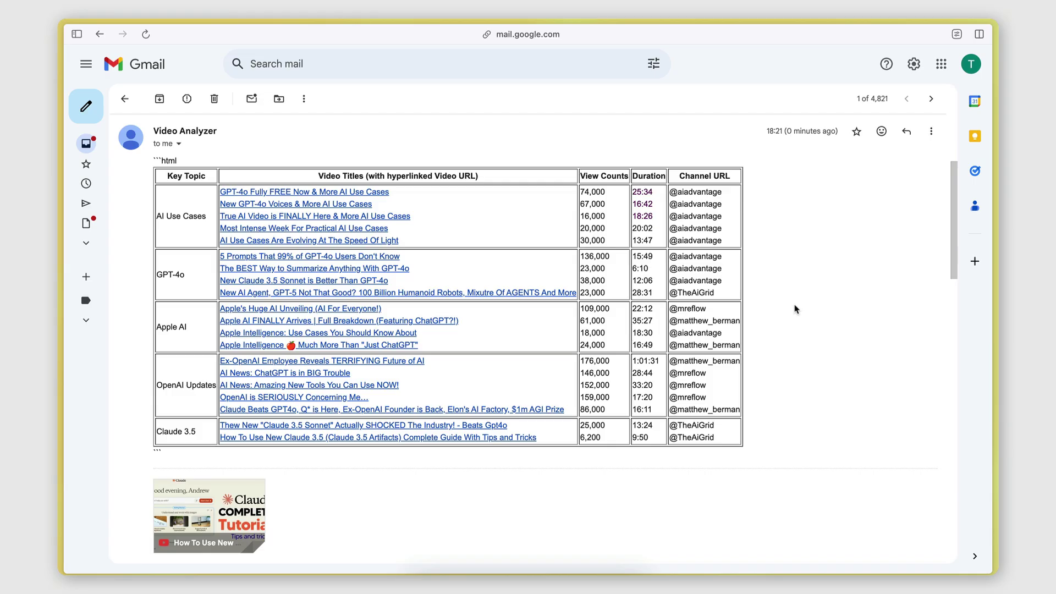
{"action": "scroll", "coordinate": [795, 306], "scroll_direction": "down", "scroll_amount": 1}
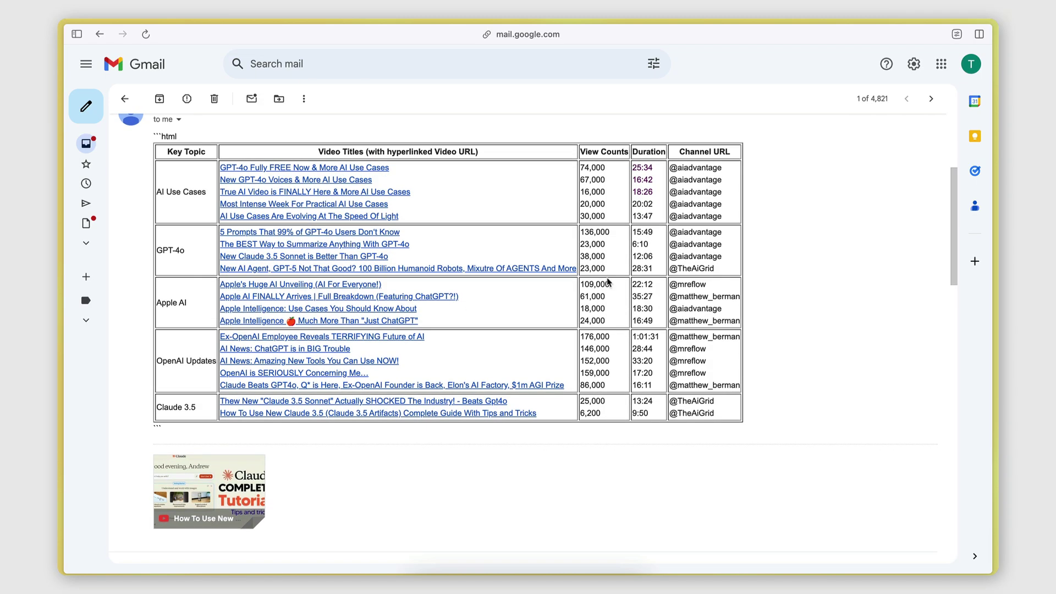
Step: Examine the Key Topic column of the emailed table, highlighting its heading and the AI Use Cases entry
{"action": "left_click_drag", "start_coordinate": [167, 154], "coordinate": [196, 152]}
{"action": "left_click", "coordinate": [182, 210]}
{"action": "left_click_drag", "start_coordinate": [157, 191], "coordinate": [192, 192]}
{"action": "left_click", "coordinate": [197, 192]}
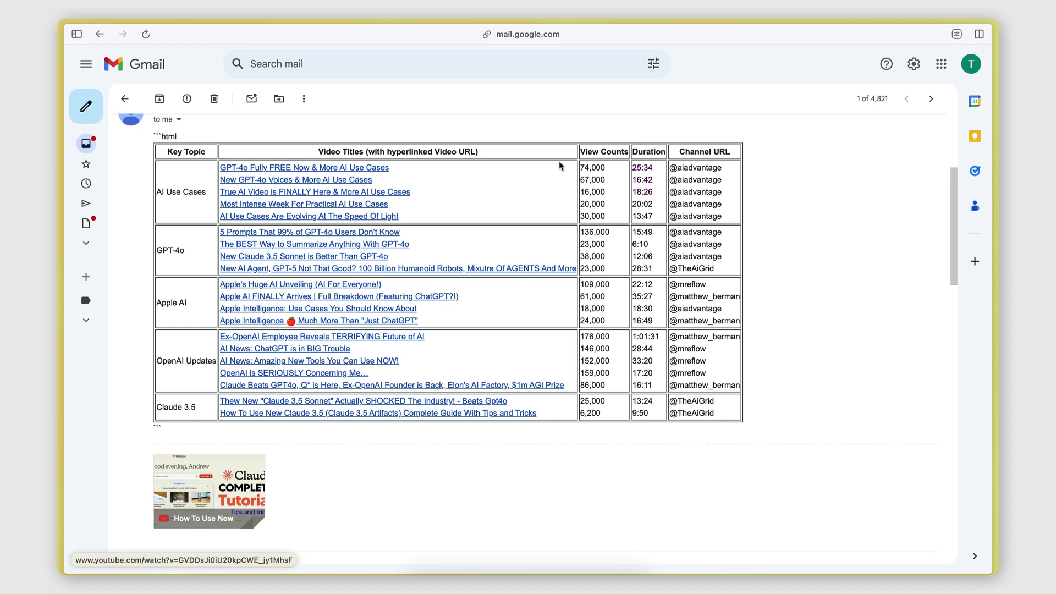
Step: Examine the table's View Counts, Duration and Channel URL columns, highlighting sample entries in each
{"action": "left_click_drag", "start_coordinate": [581, 165], "coordinate": [597, 207]}
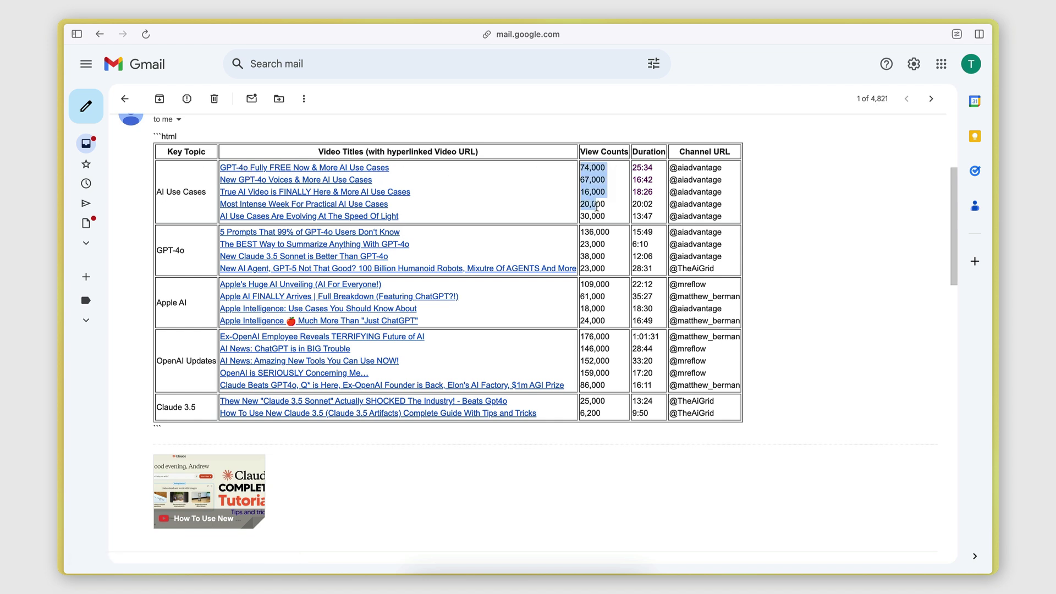
{"action": "left_click", "coordinate": [603, 214]}
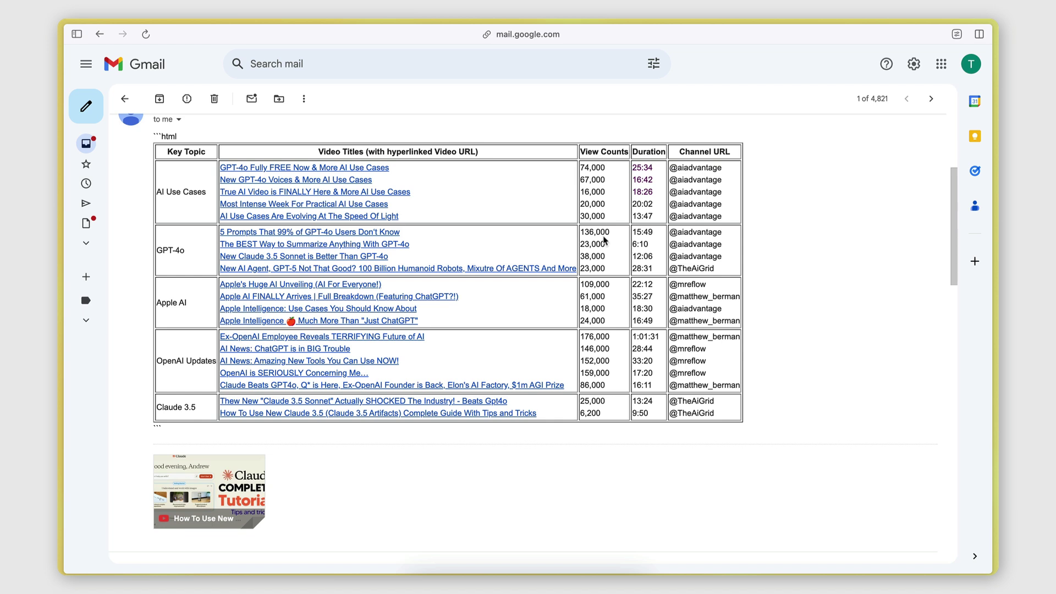
{"action": "double_click", "coordinate": [581, 168]}
{"action": "left_click", "coordinate": [605, 181]}
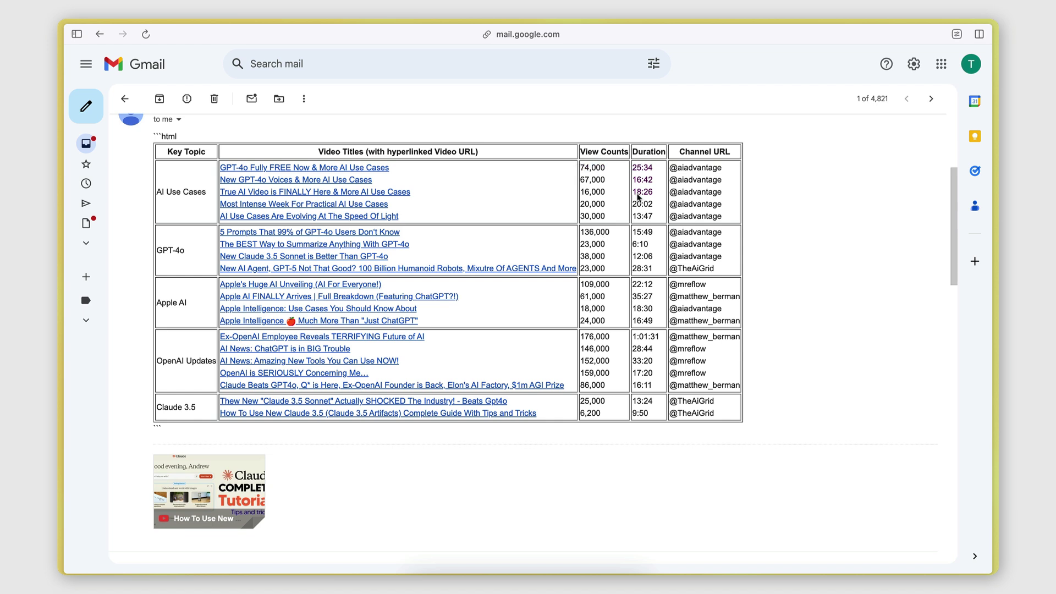
{"action": "double_click", "coordinate": [634, 151]}
{"action": "left_click", "coordinate": [641, 161]}
{"action": "left_click_drag", "start_coordinate": [680, 166], "coordinate": [718, 214]}
{"action": "left_click", "coordinate": [718, 213]}
Step: Test the "New GPT-4o Voices & More AI Use Cases" video link, and close the preview to return to the email
{"action": "left_click", "coordinate": [276, 185]}
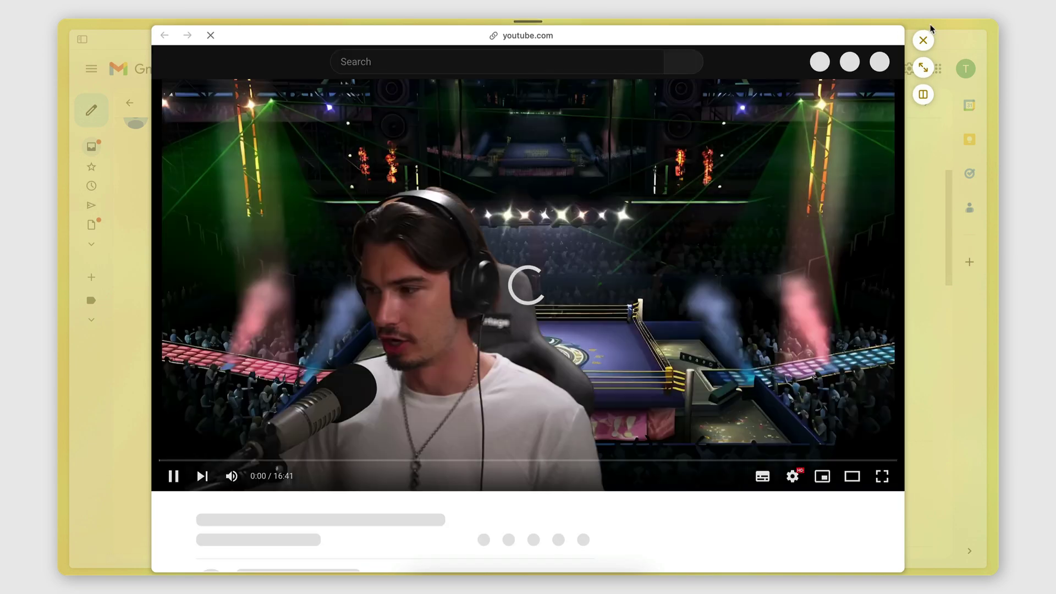
{"action": "left_click", "coordinate": [923, 38]}
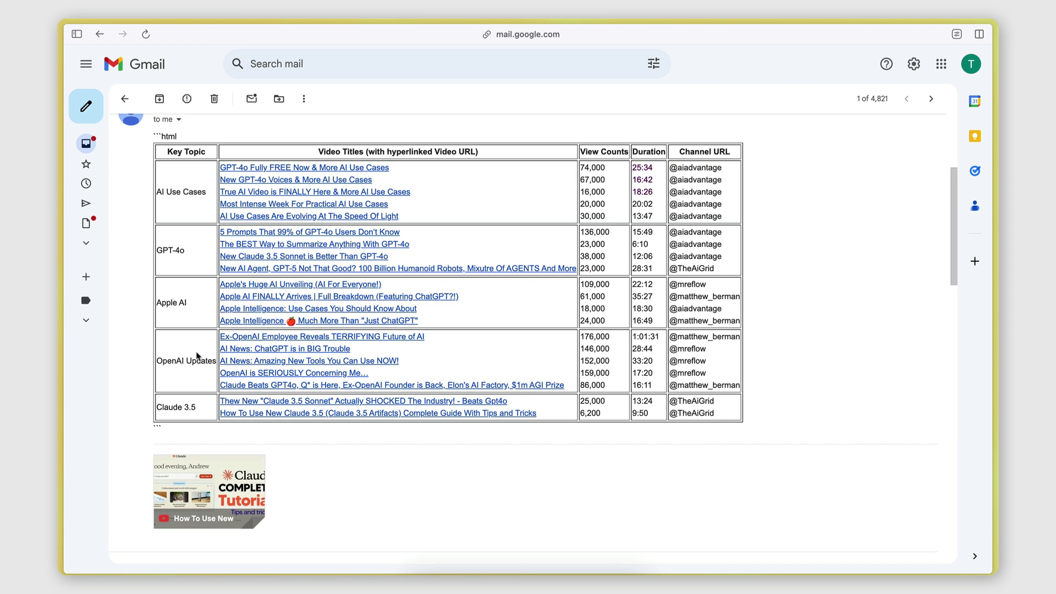
{"action": "scroll", "coordinate": [197, 356], "scroll_direction": "up", "scroll_amount": 1}
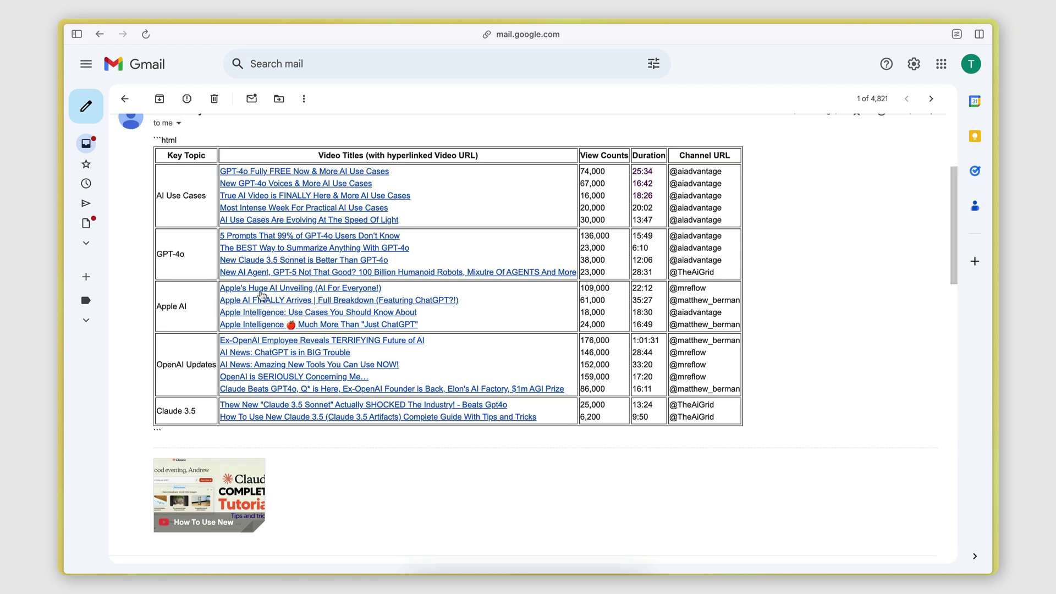